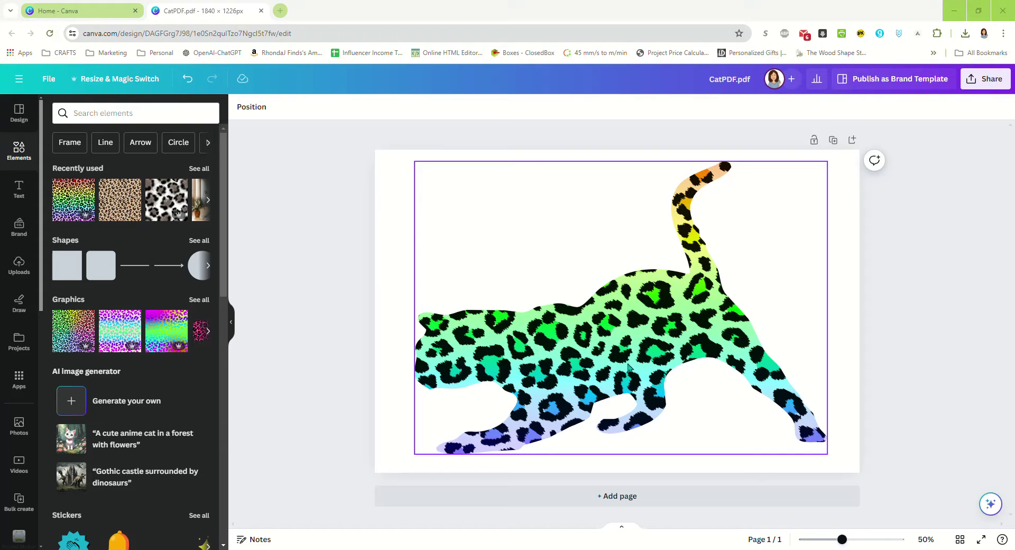
Step: Fill the cat-shaped frame with the black, white and gray fur pattern, and replace that fill with the tan leopard print
drag(167, 200, 613, 356)
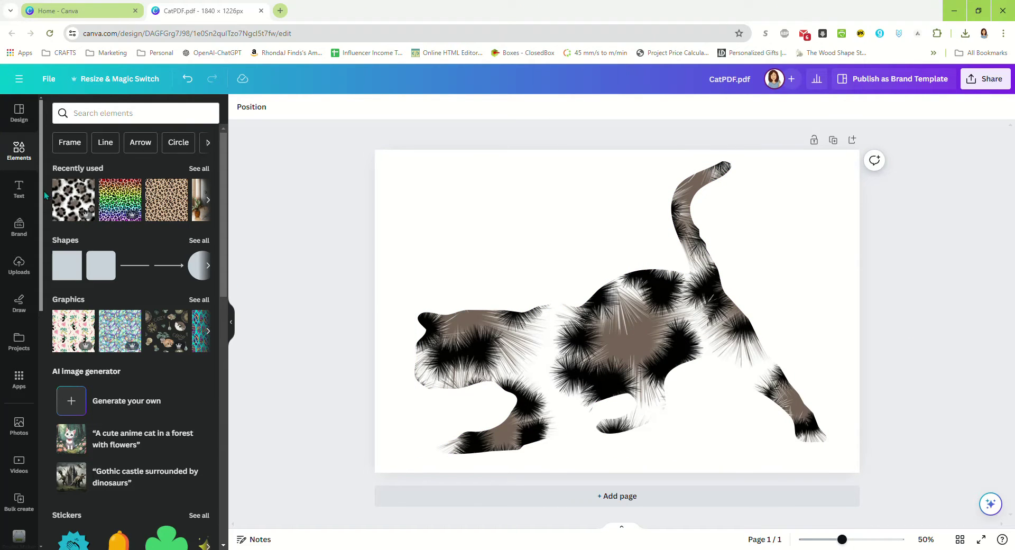
click(73, 200)
drag(166, 200, 583, 255)
key(Delete)
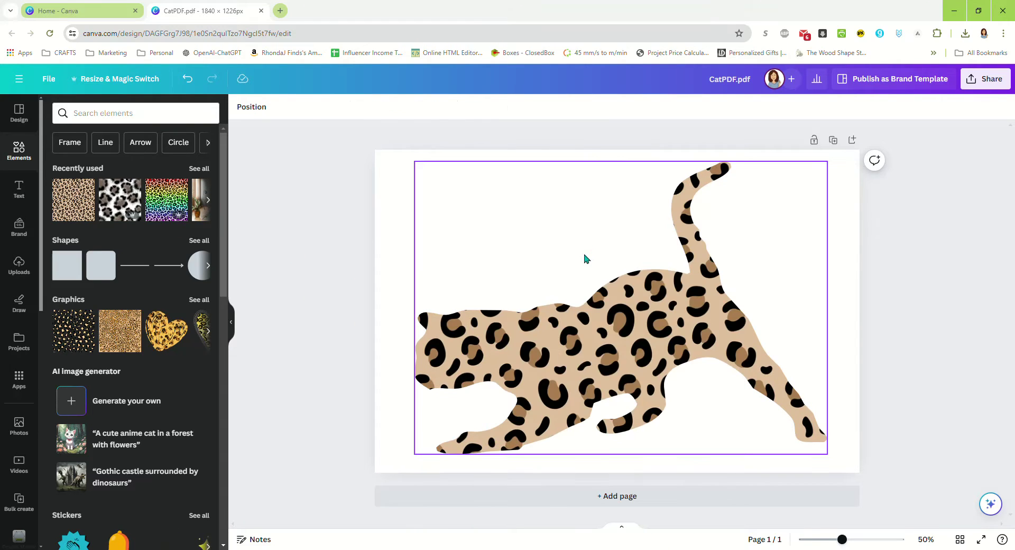
click(378, 423)
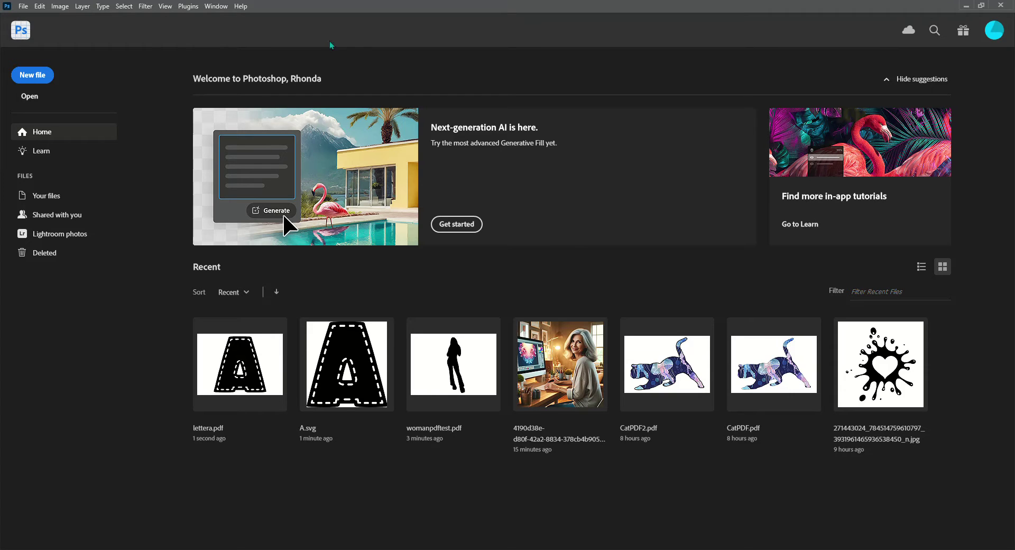
Step: In Photoshop, open the rearing horse silhouette image 51ufMYq-K9L._AC_SL1001_ from the WIPTEMP folder
click(29, 97)
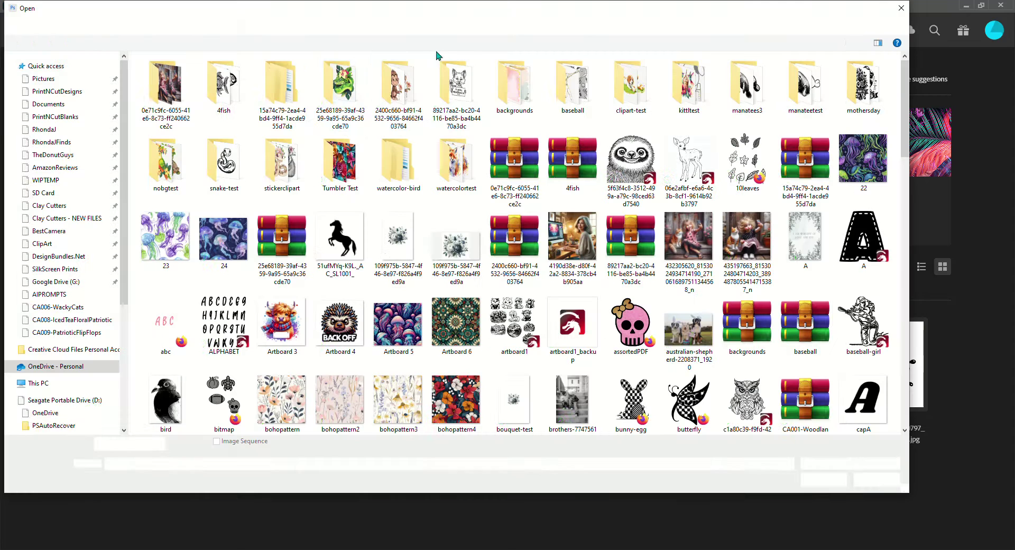
click(72, 182)
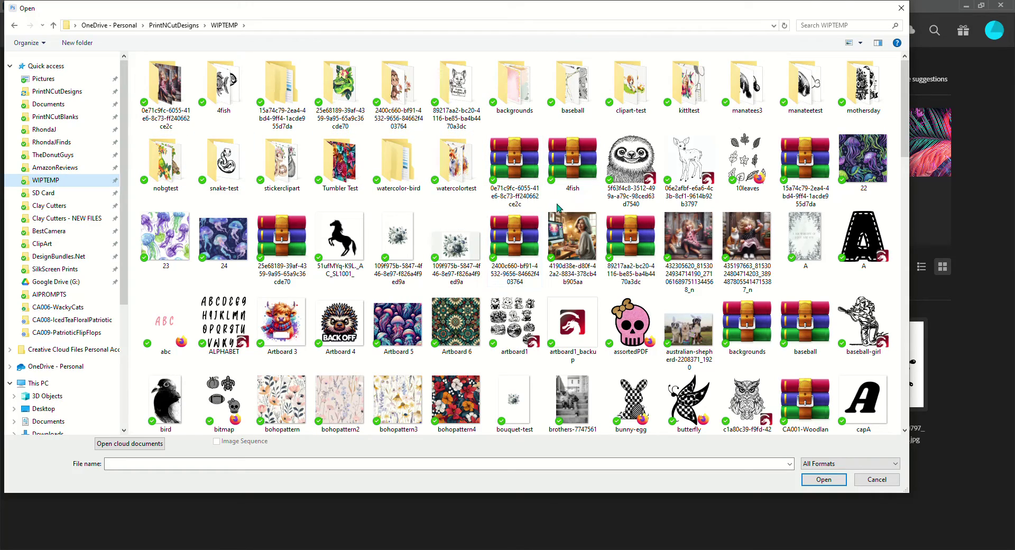
scroll(512, 208, down, 5)
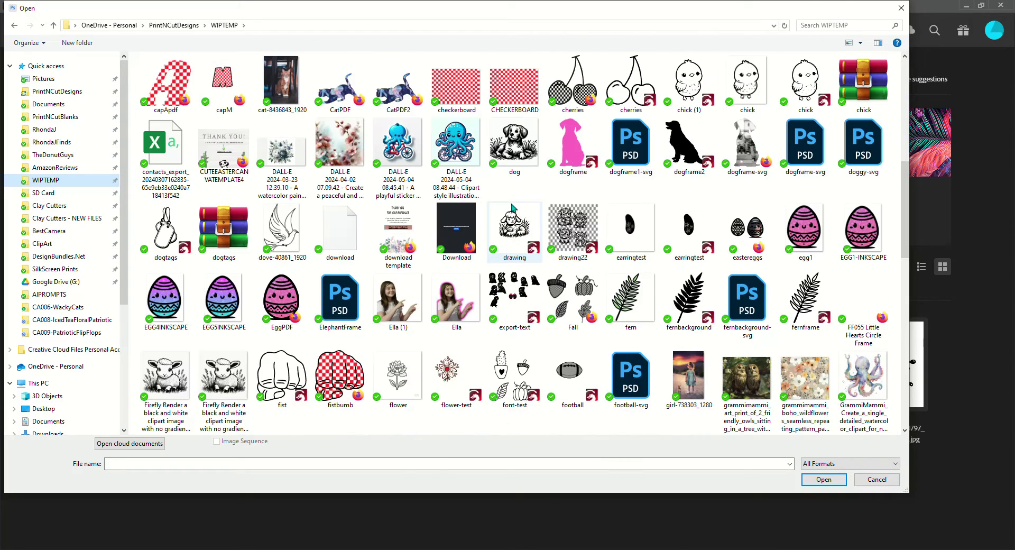
scroll(512, 208, up, 5)
double_click(342, 244)
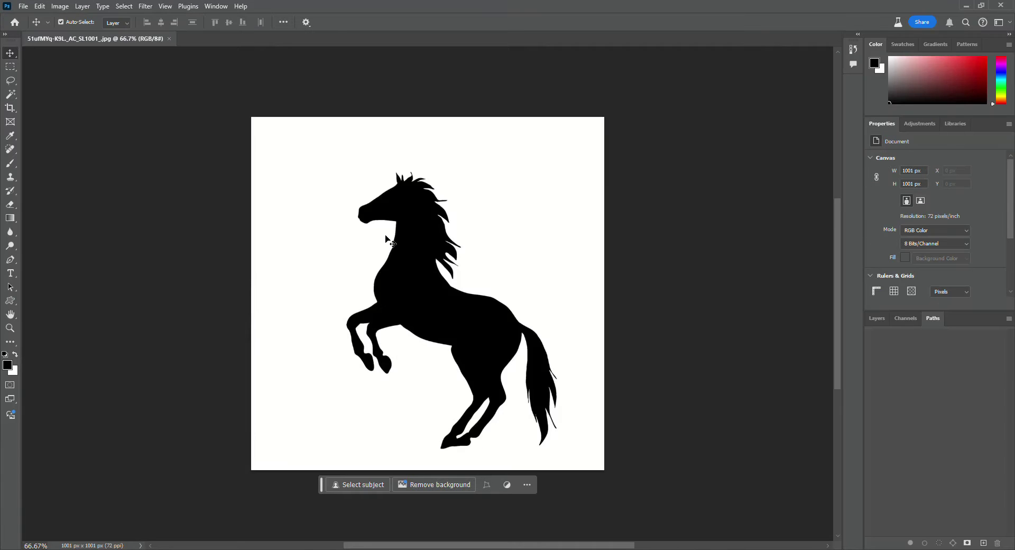
mouse_move(427, 306)
mouse_down()
mouse_move(440, 313)
mouse_move(426, 289)
mouse_move(433, 297)
mouse_up()
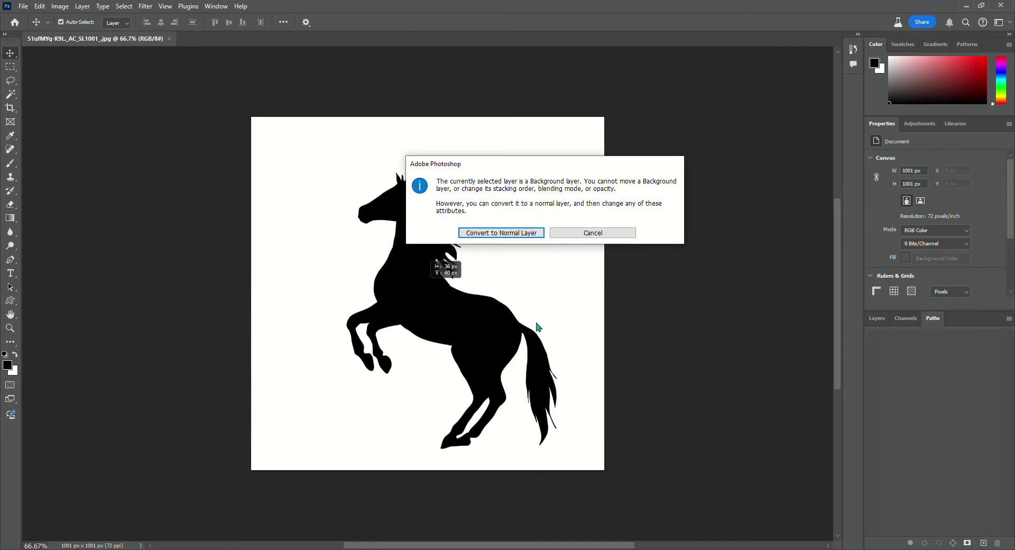
click(592, 236)
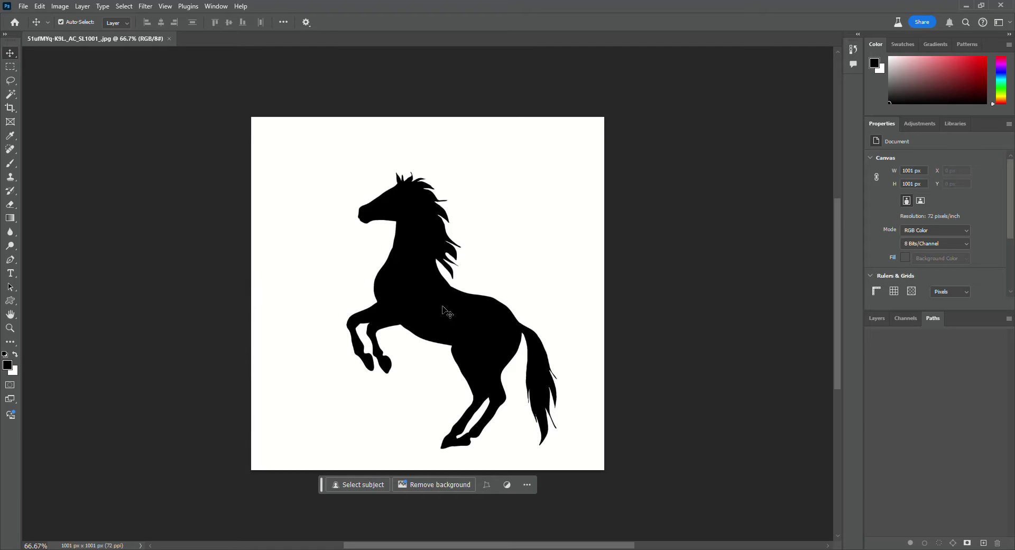
Step: Select the black horse silhouette with the Magic Wand tool and move the contextual task bar above the canvas
click(876, 319)
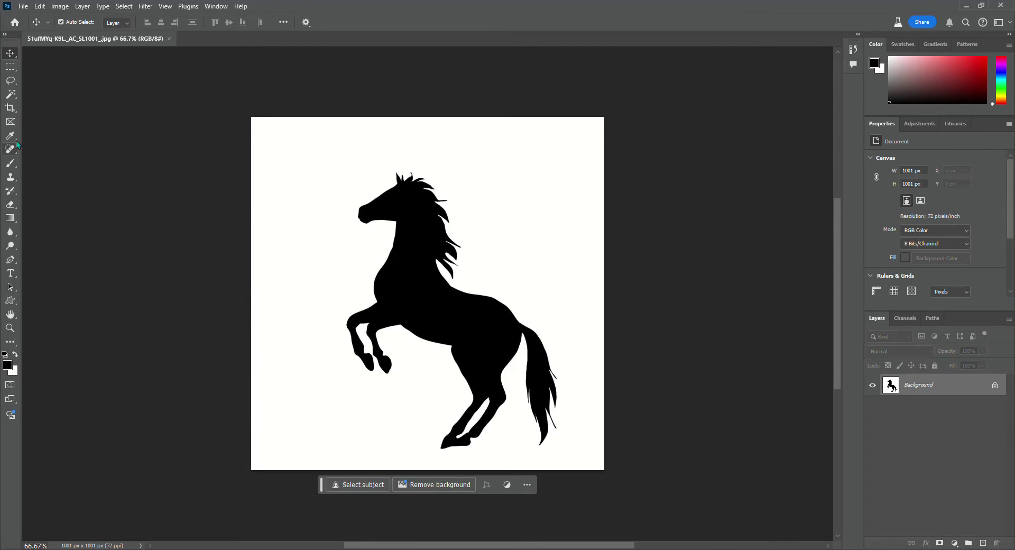
click(12, 95)
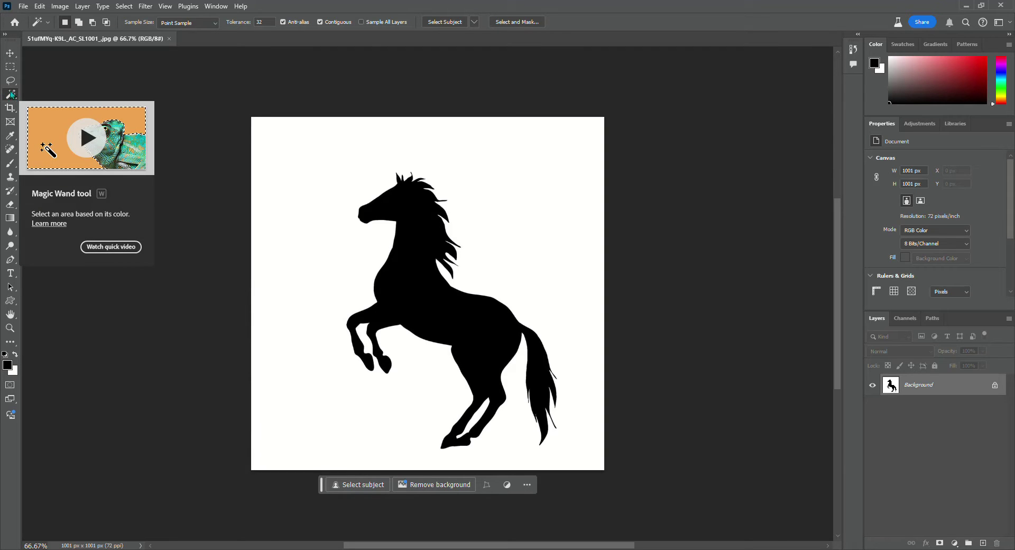
right_click(12, 94)
click(67, 115)
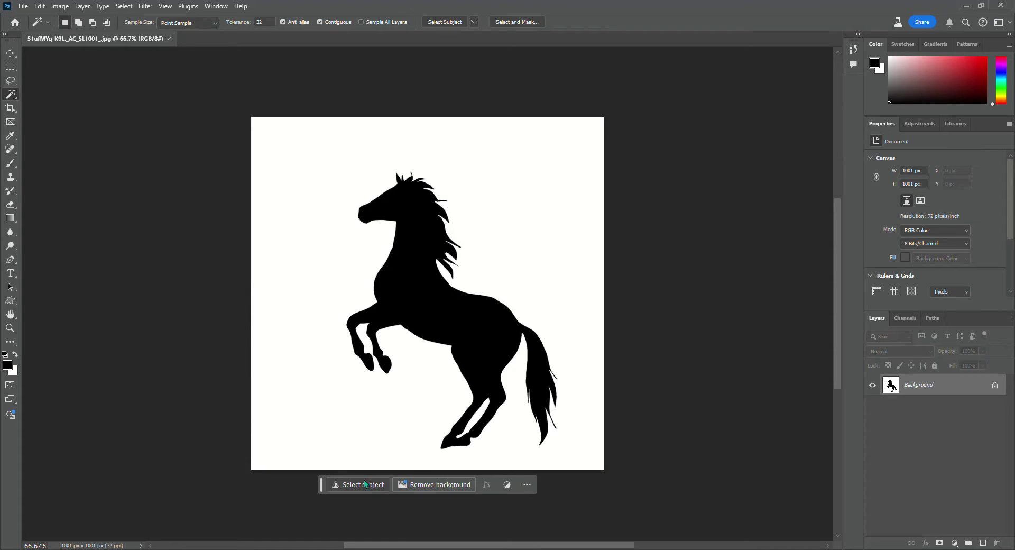
drag(321, 484, 349, 90)
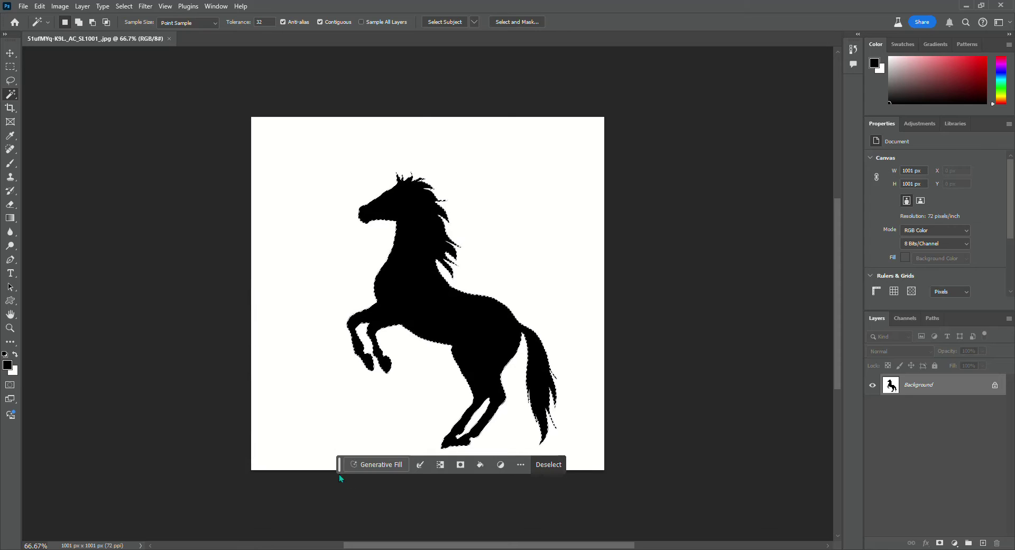
drag(340, 471, 359, 89)
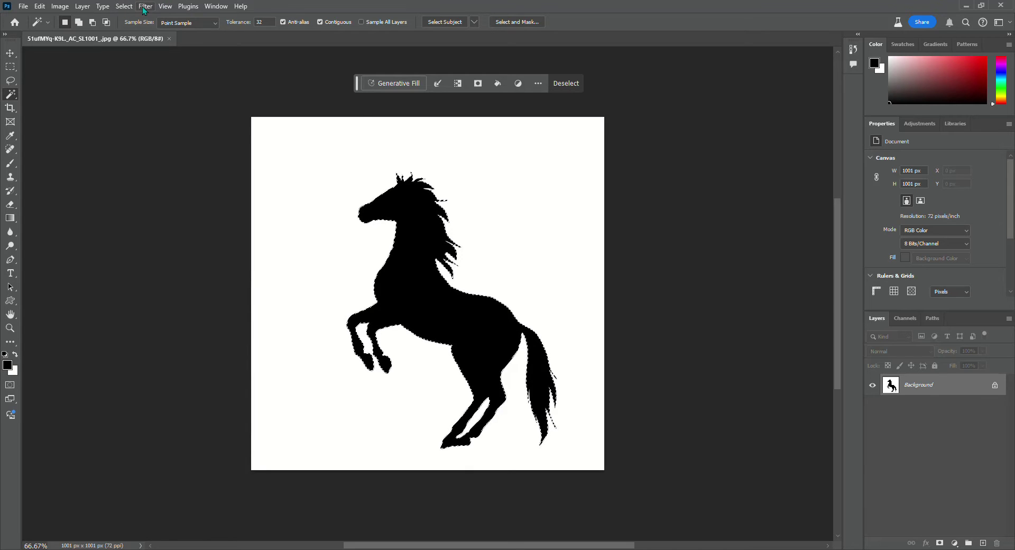
Step: Smooth the horse selection with a sample radius of 1 pixel
click(124, 5)
mouse_move(168, 166)
click(243, 176)
text(1)
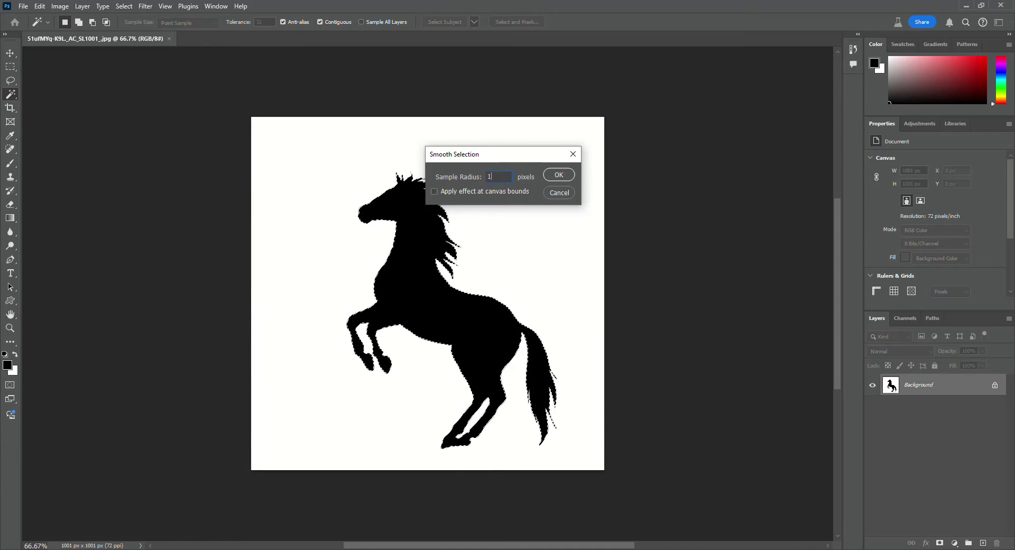
click(555, 174)
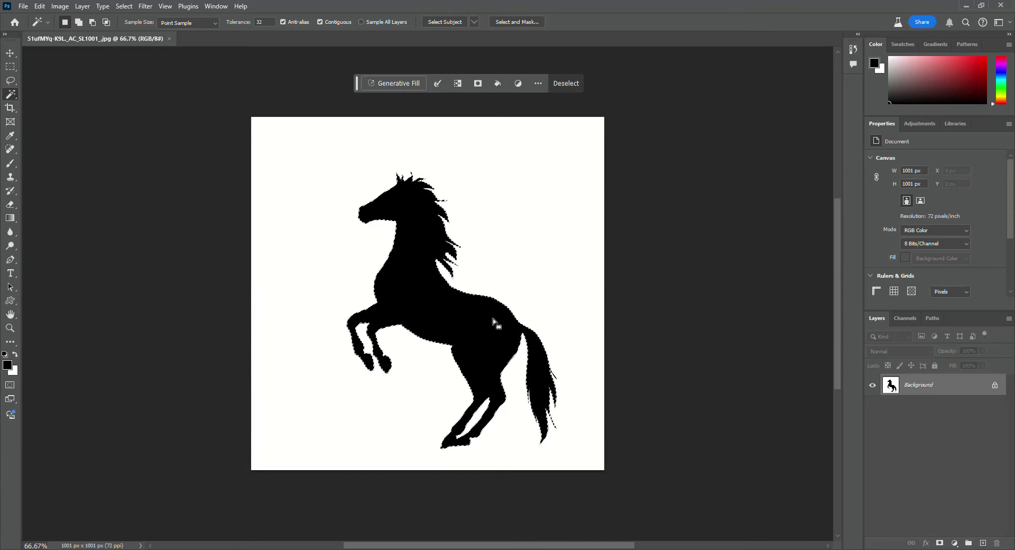
Step: Convert the horse selection into a work path
click(933, 319)
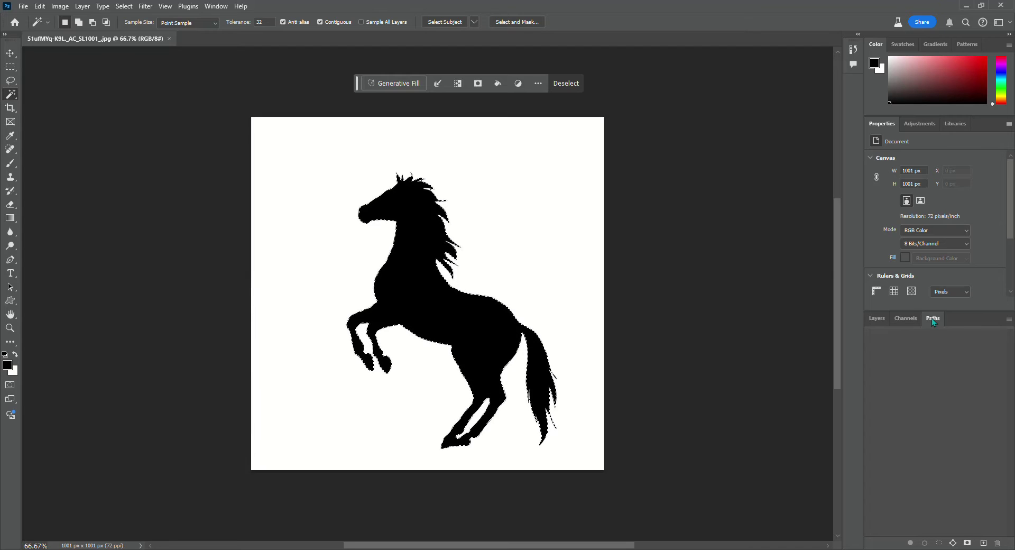
click(217, 6)
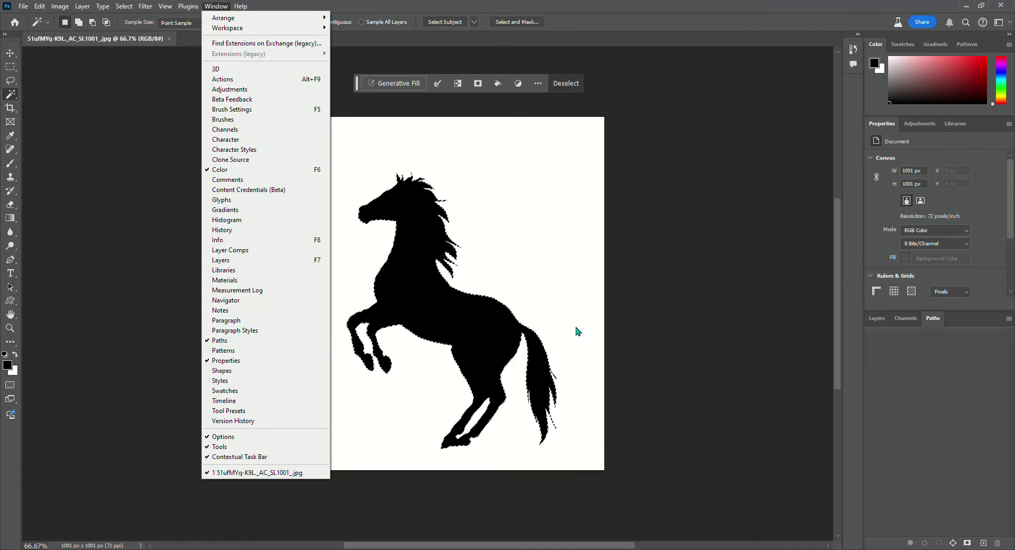
click(935, 321)
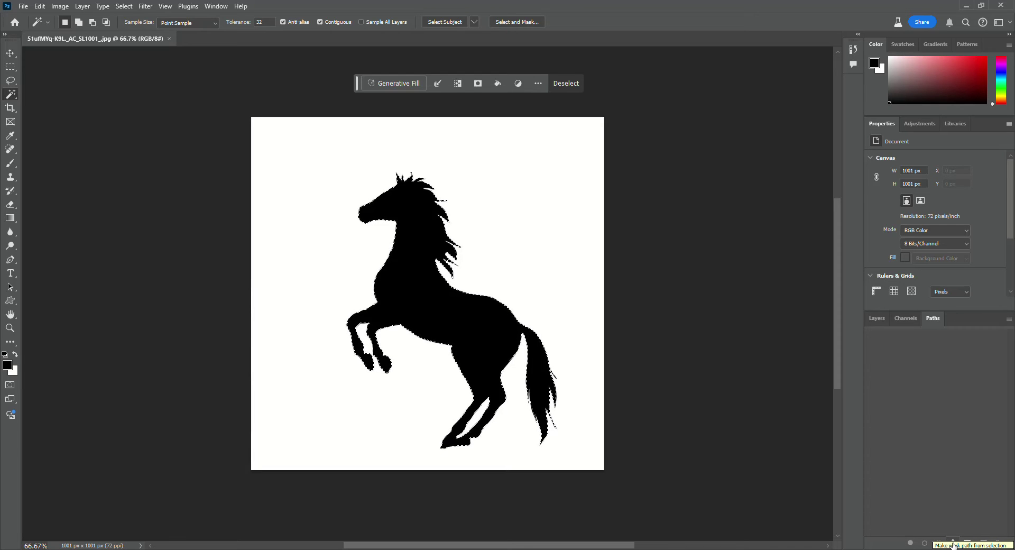
click(953, 543)
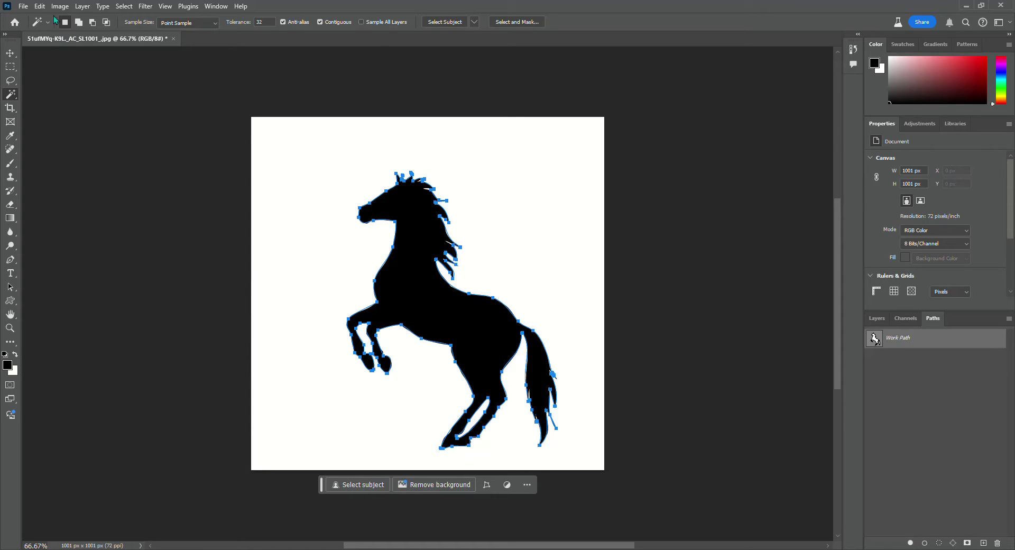
Step: Define the horse work path as a custom shape named Horse
click(40, 7)
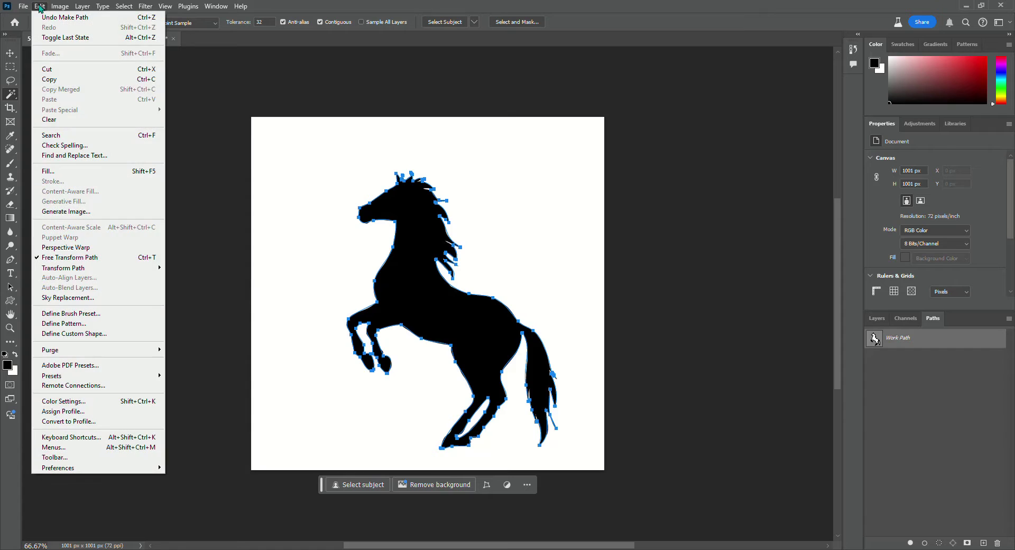
click(121, 337)
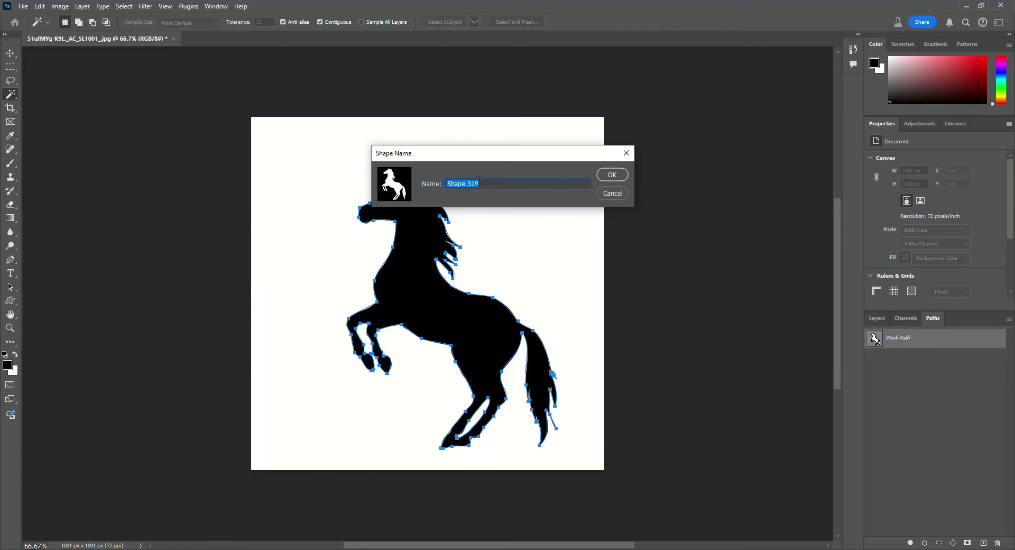
text(Horse)
key(Return)
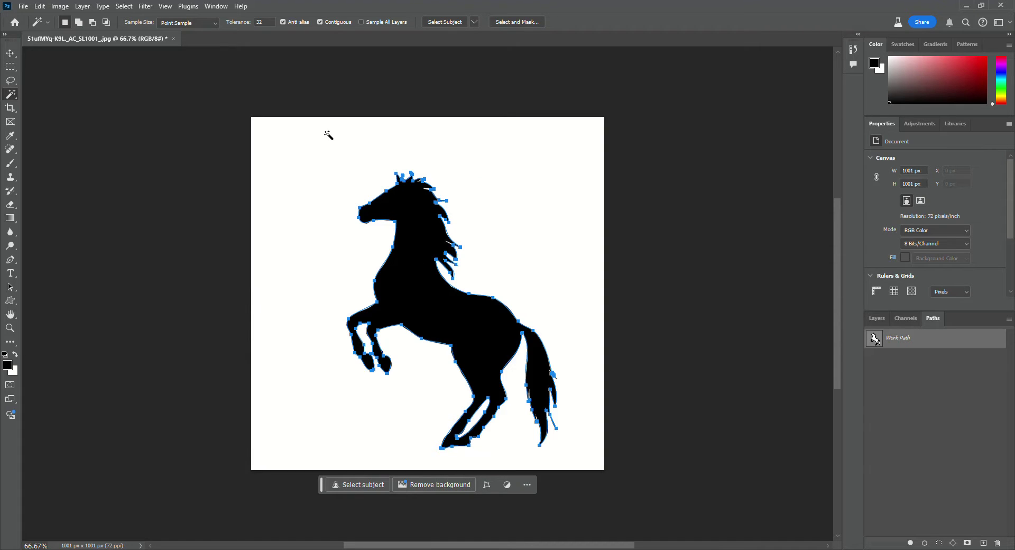
Step: Create a new document with the Default Photoshop Size preset, 7 x 5 in at 300 ppi
click(24, 5)
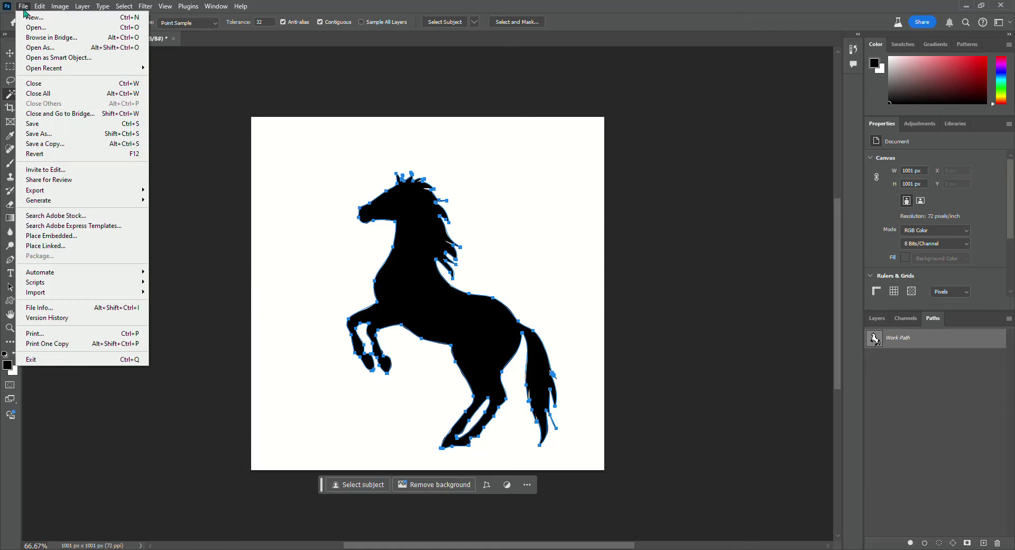
click(32, 18)
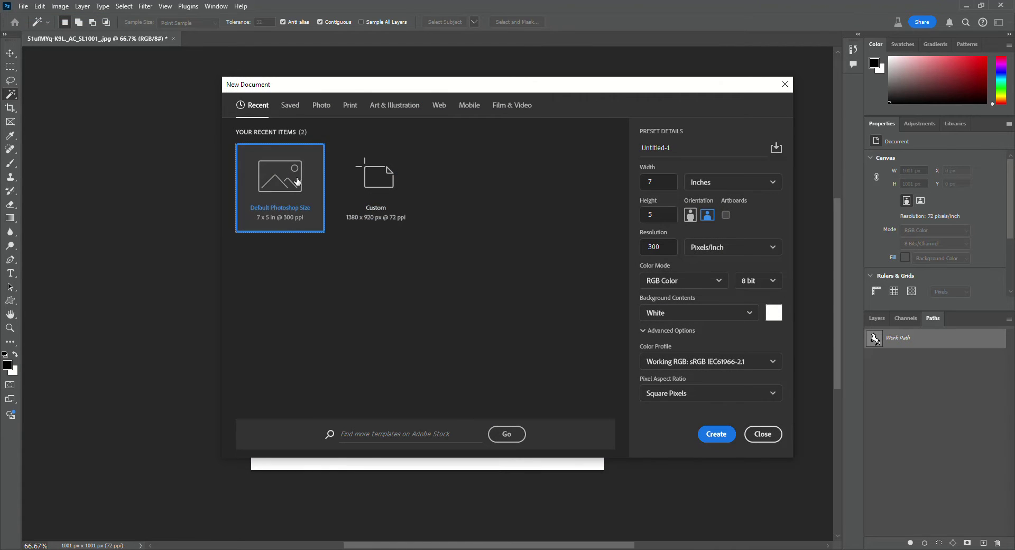
click(726, 436)
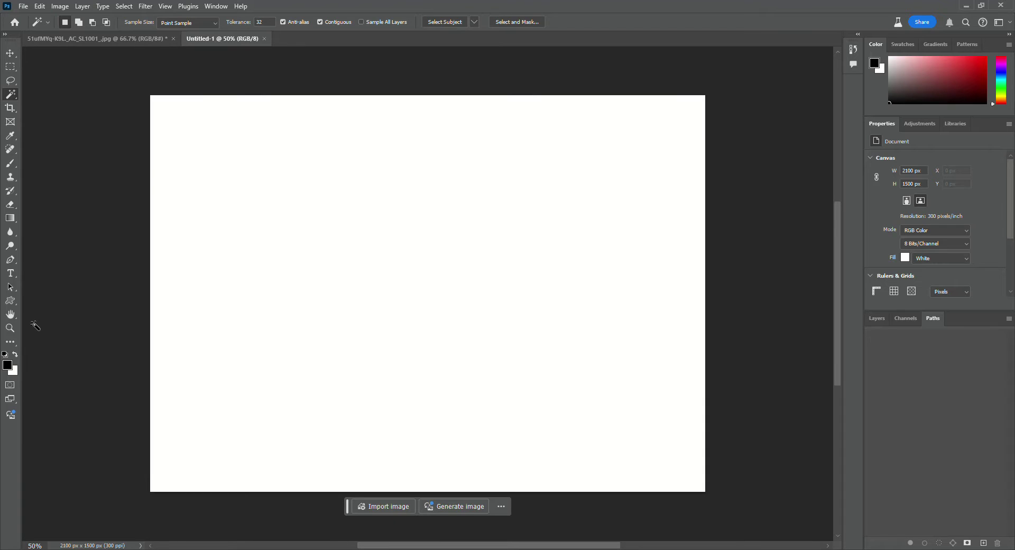
Step: Draw the Horse custom shape in the middle of the blank canvas, about 1200 px wide and 1299 px high
click(12, 300)
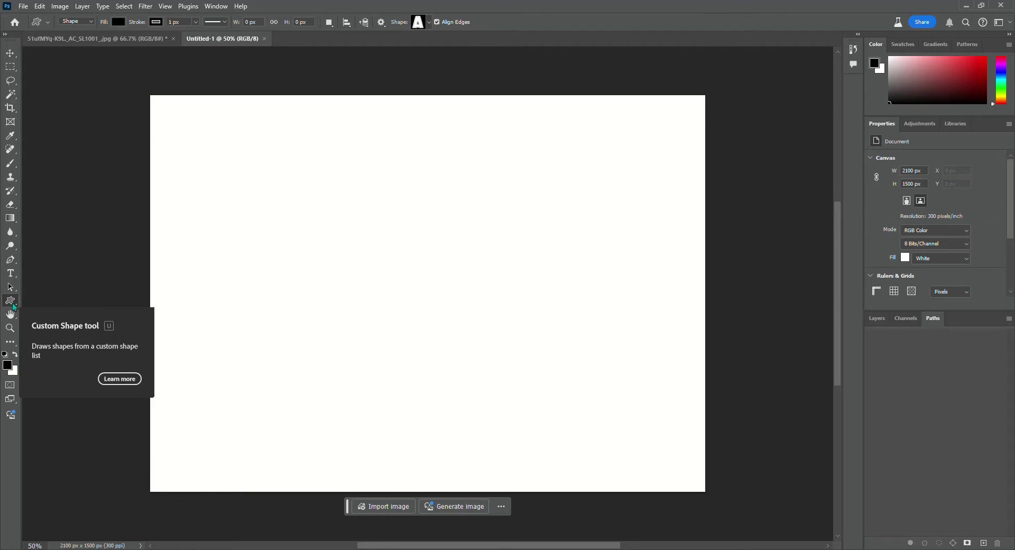
click(429, 23)
click(435, 96)
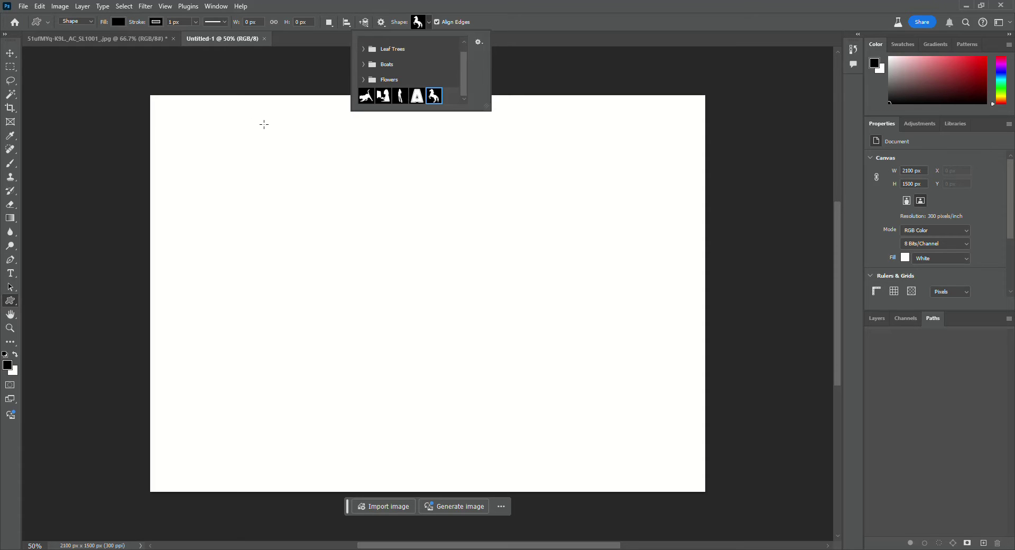
drag(264, 124, 599, 460)
drag(279, 121, 595, 465)
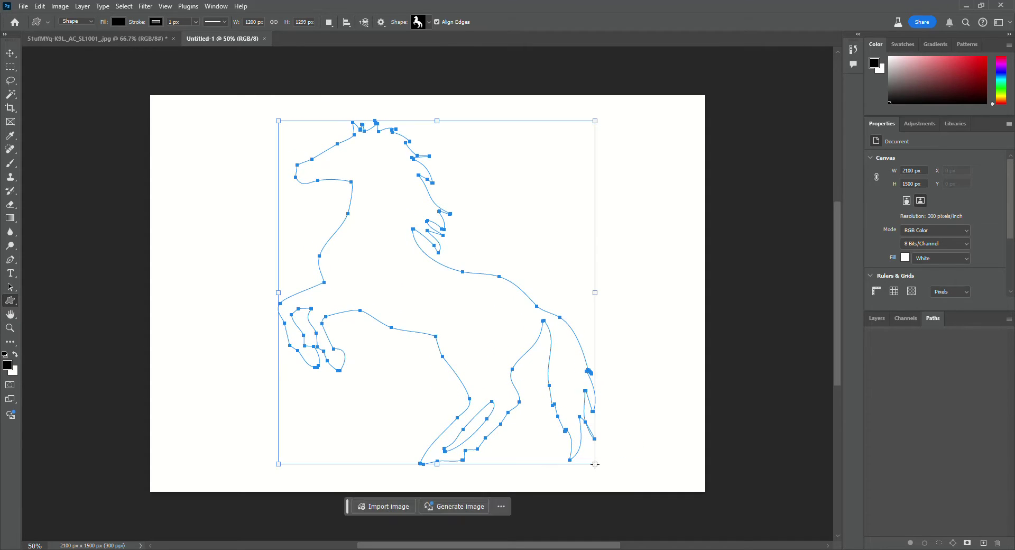
click(11, 53)
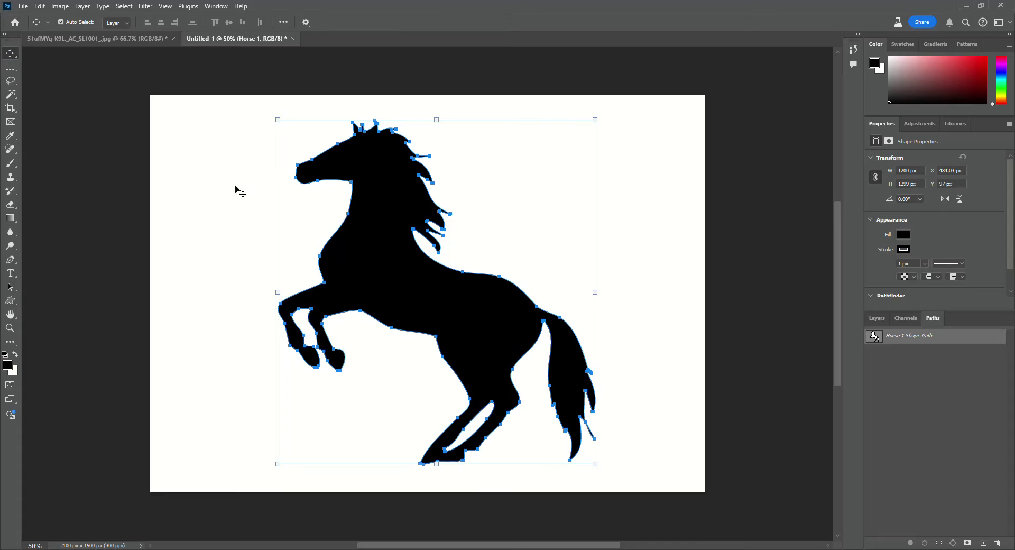
click(746, 346)
click(435, 321)
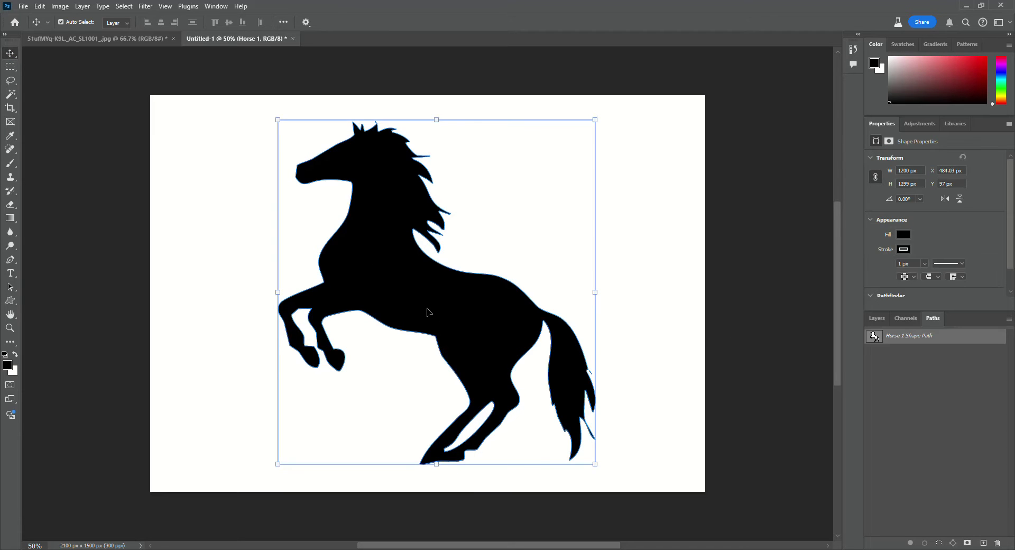
Step: Place the floral image bohopattern4 as an embedded object above the horse shape layer and commit it at its default size
click(25, 8)
click(86, 238)
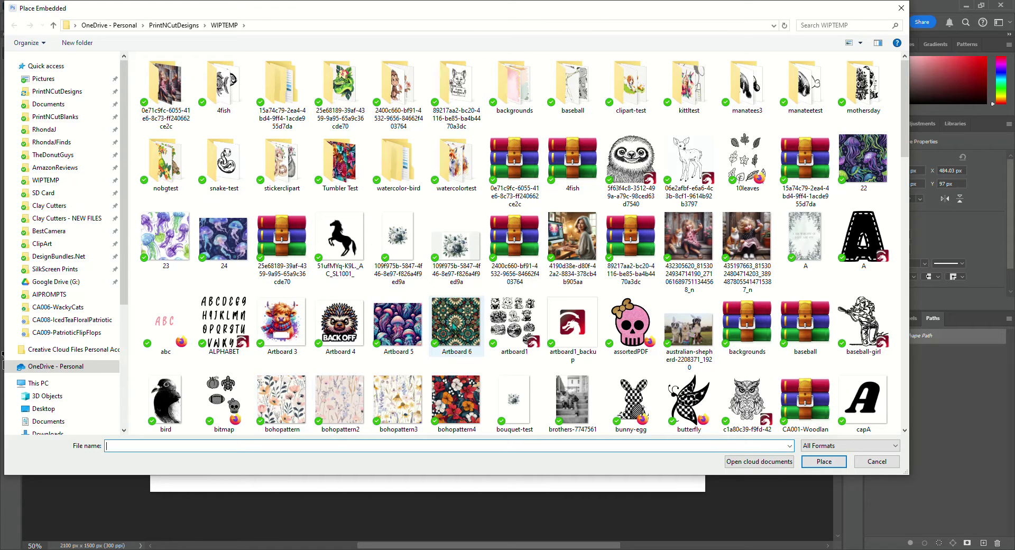
double_click(452, 402)
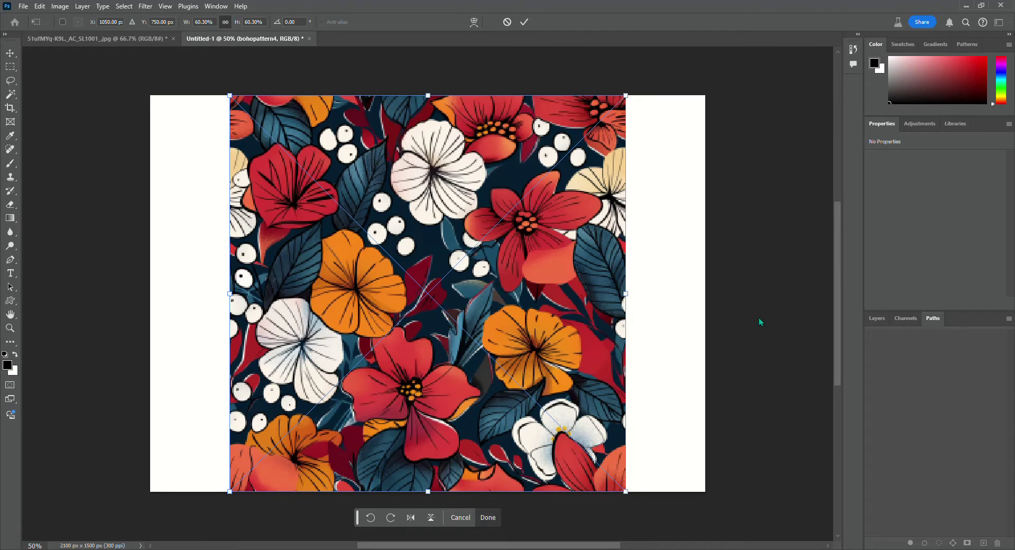
click(878, 319)
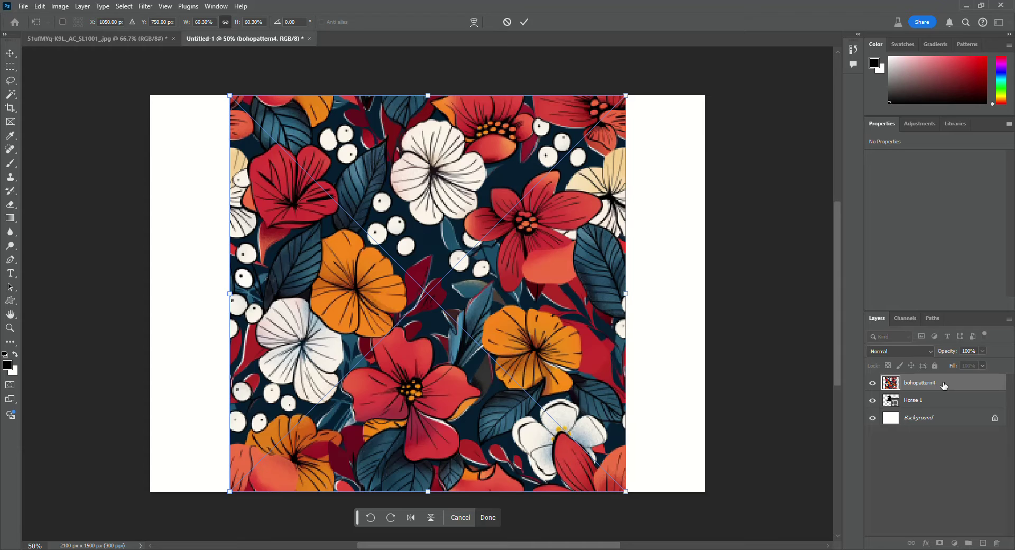
key(Return)
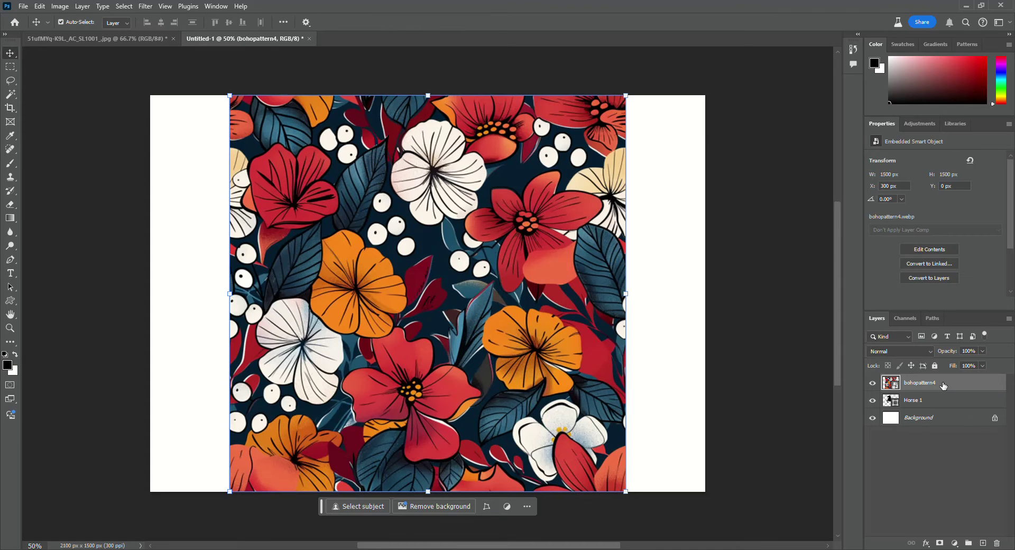
Step: Clip the bohopattern4 layer to the Horse 1 shape layer with a clipping mask
right_click(943, 385)
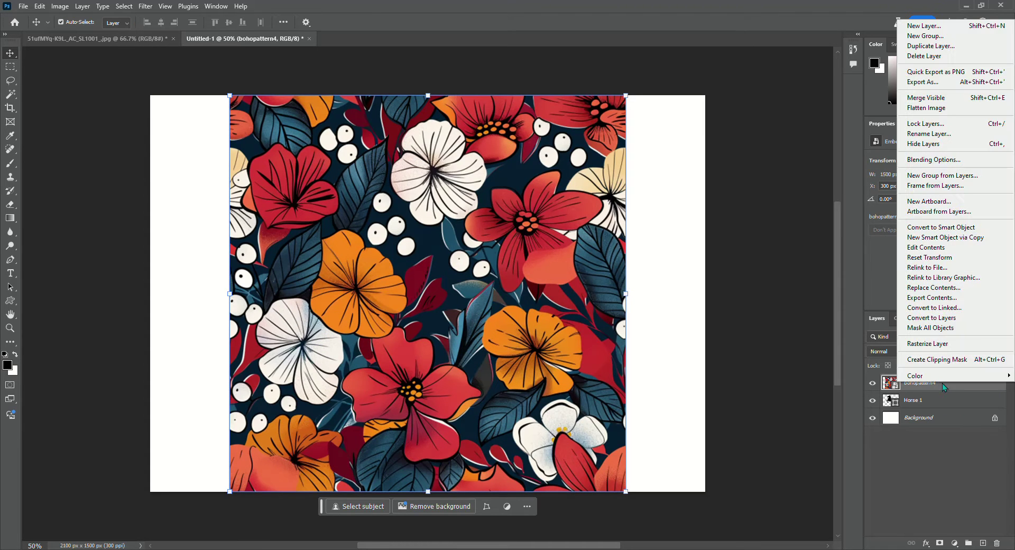
click(924, 360)
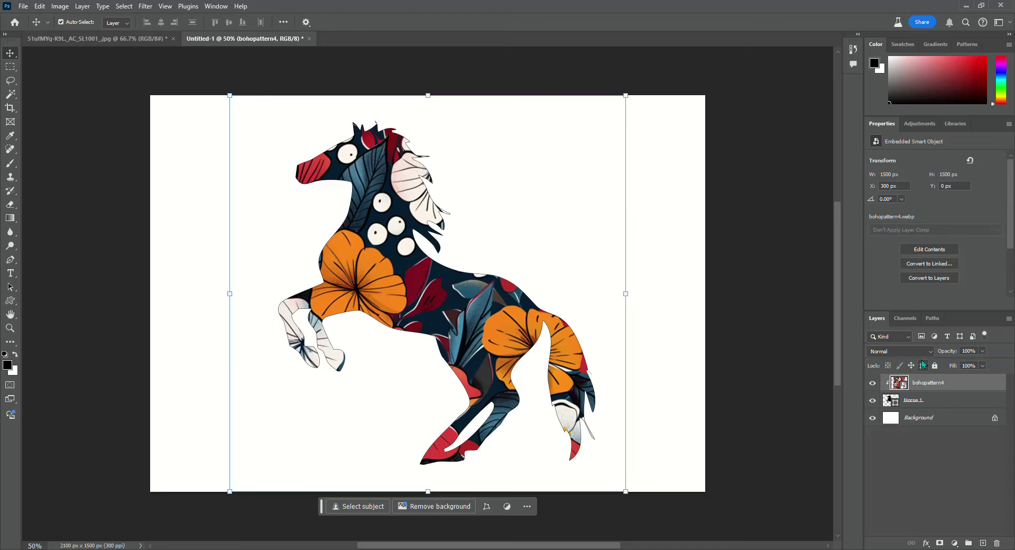
click(738, 317)
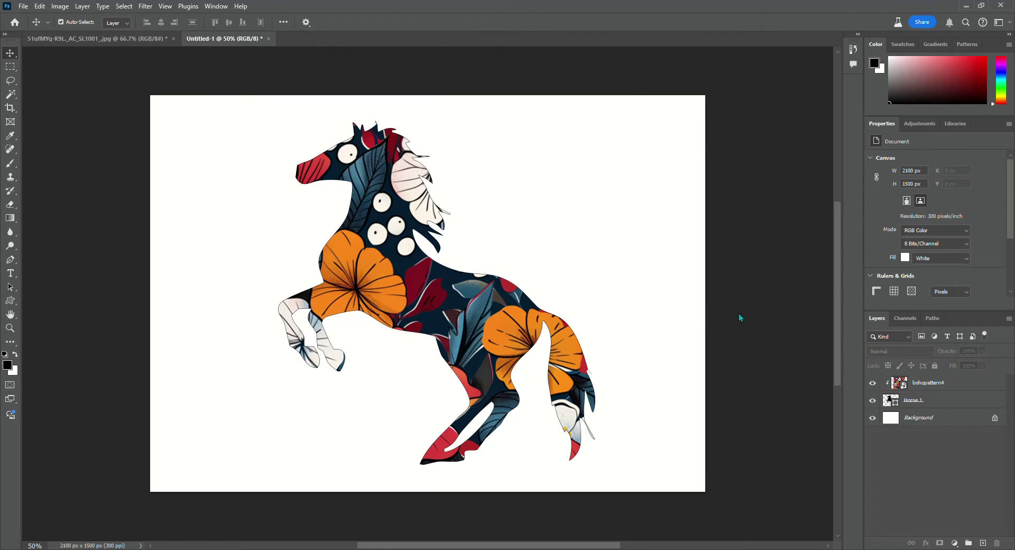
Step: Shift the clipped floral pattern up and left inside the horse to about X 236 px, Y -50 px
click(376, 336)
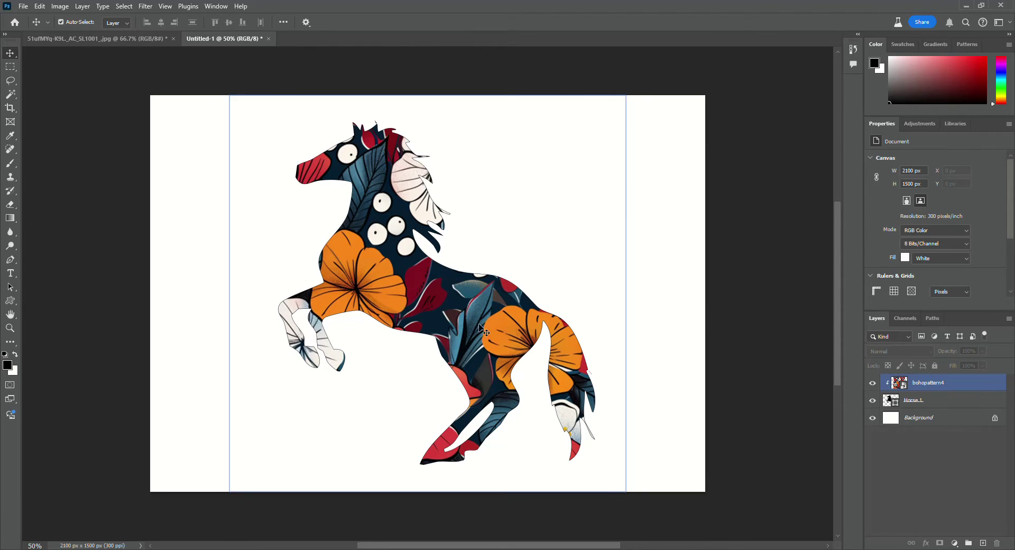
click(788, 387)
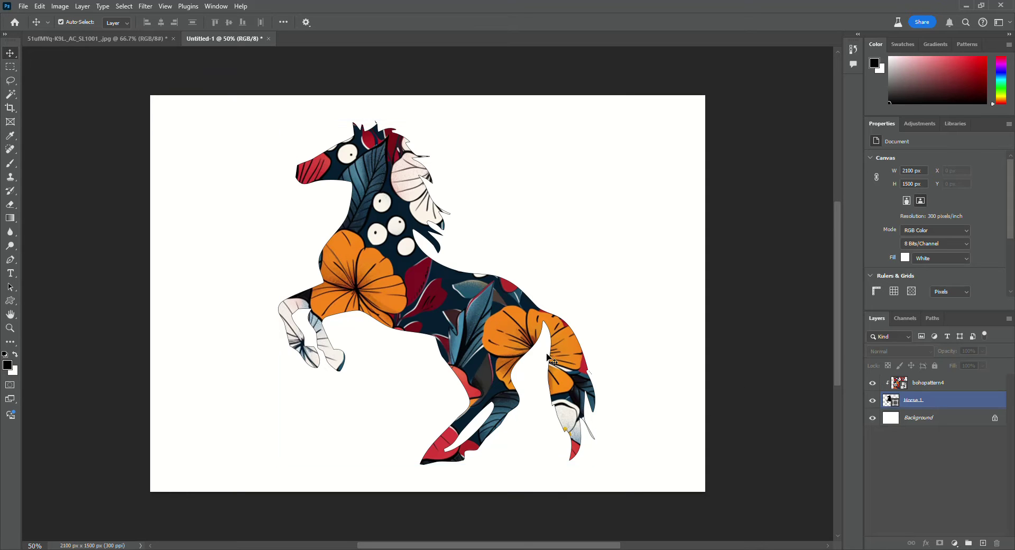
click(357, 246)
drag(449, 317, 428, 302)
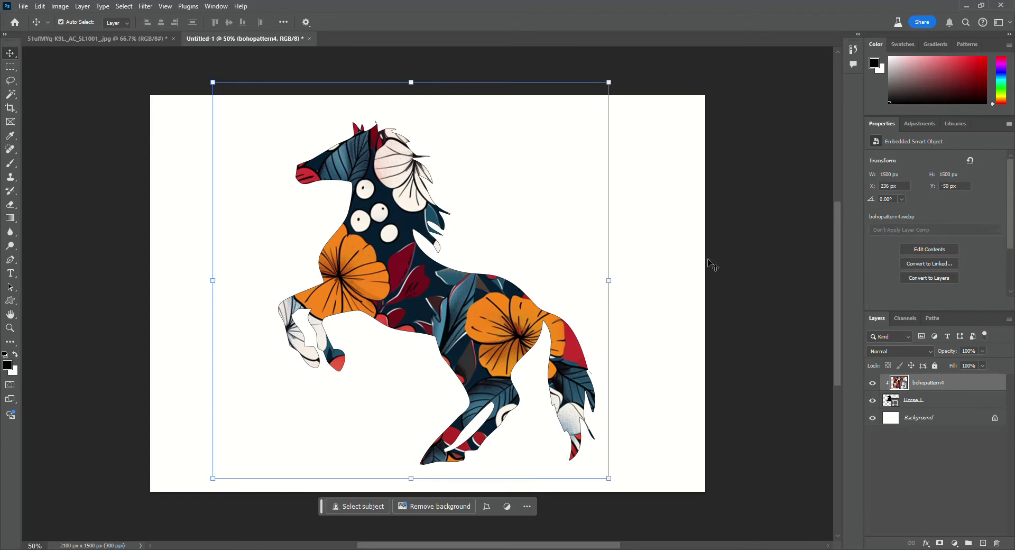
click(753, 266)
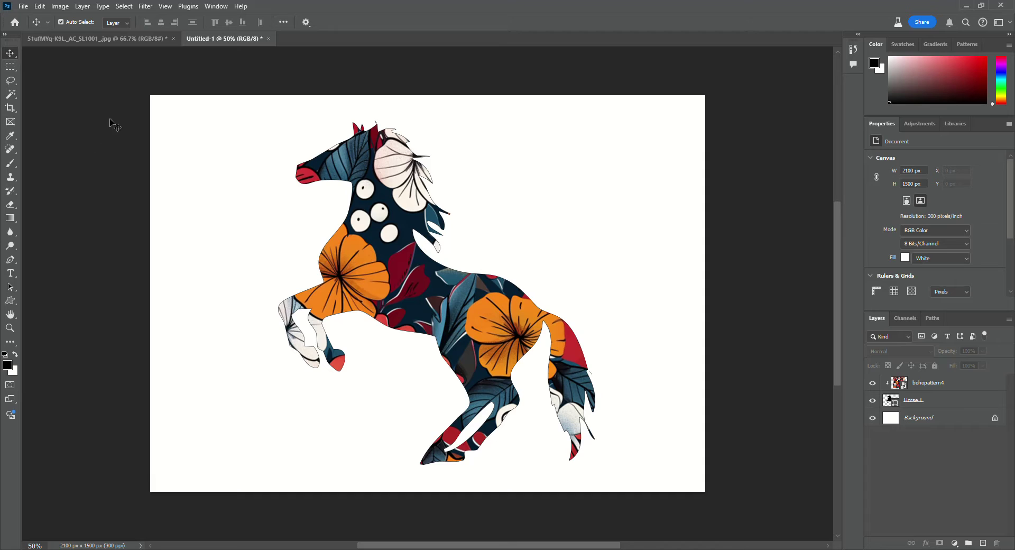
Step: Save the document as a Photoshop PDF named HorseFrame in the WIPTEMP folder, using the High Quality Print preset
click(23, 7)
click(71, 133)
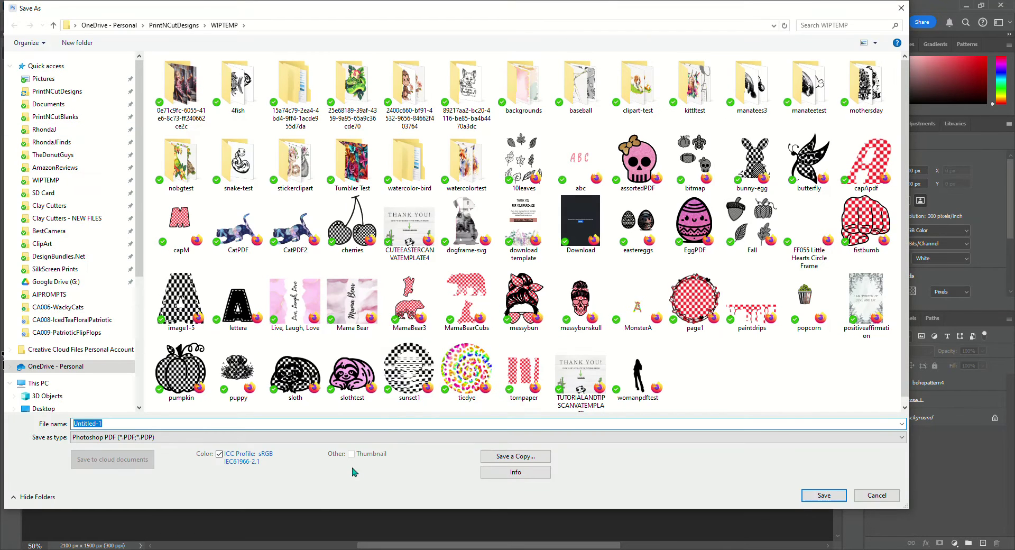
text(HorseFrame)
click(817, 496)
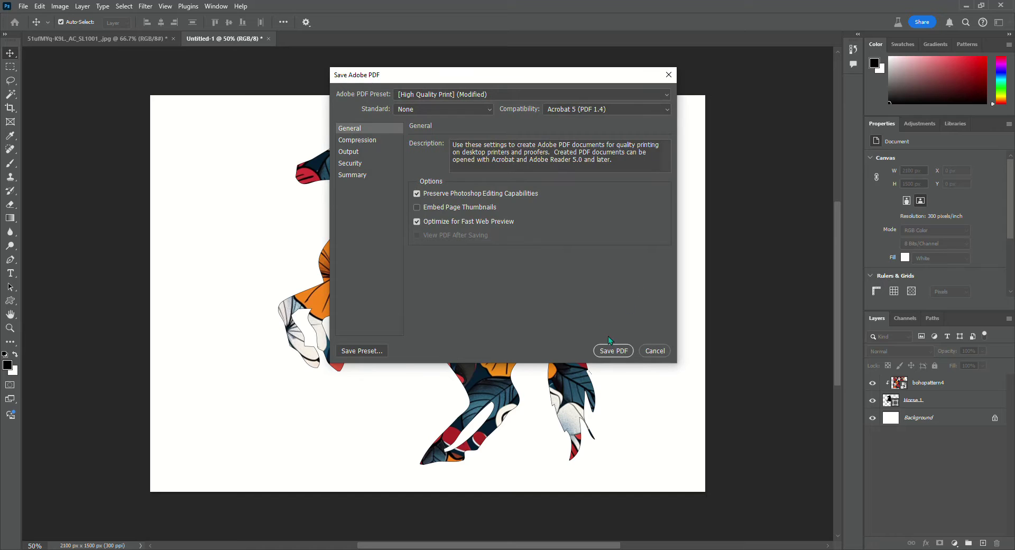
click(607, 352)
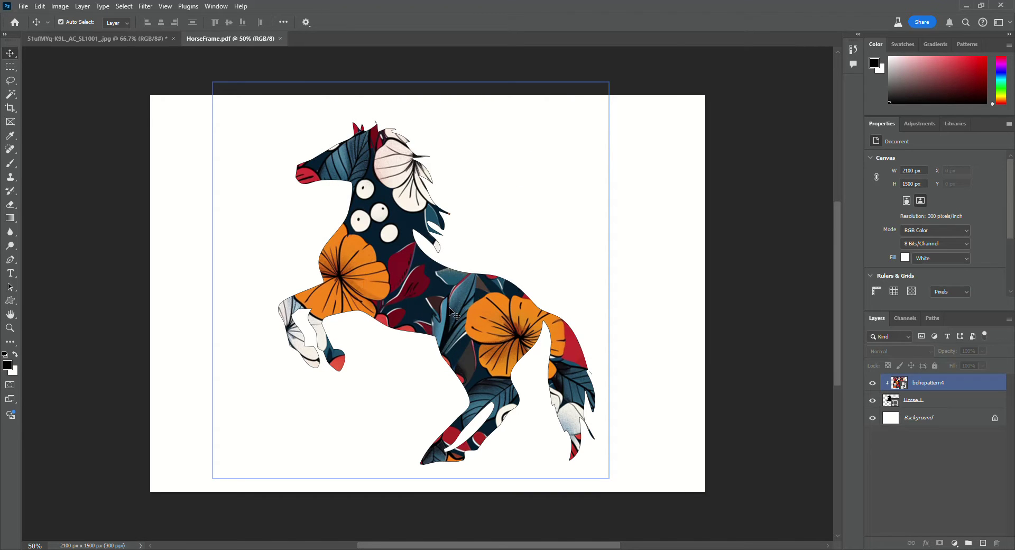
Step: Switch to Canva, close the CatPDF.pdf design, and upload HorseFrame from the WIPTEMP folder to Projects
click(299, 450)
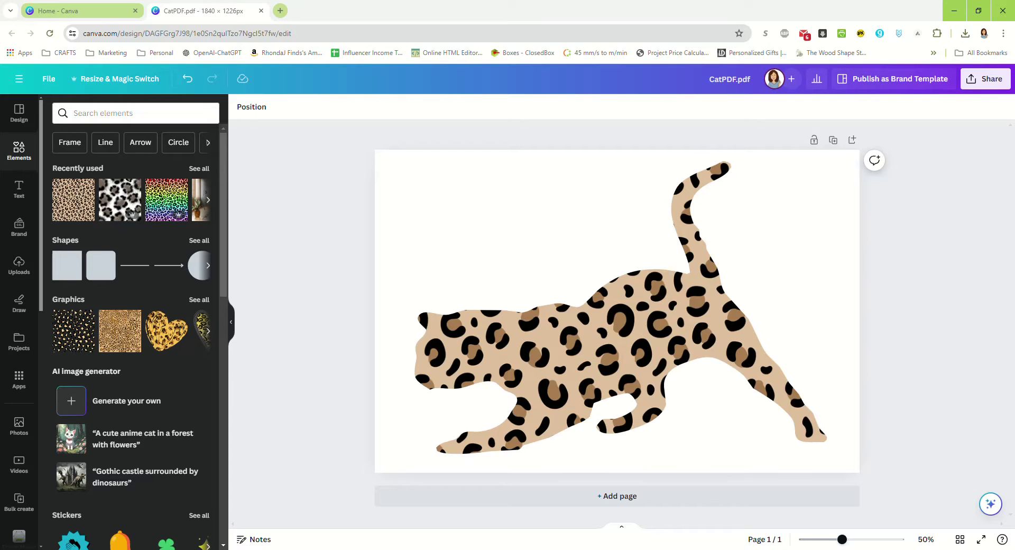
click(262, 11)
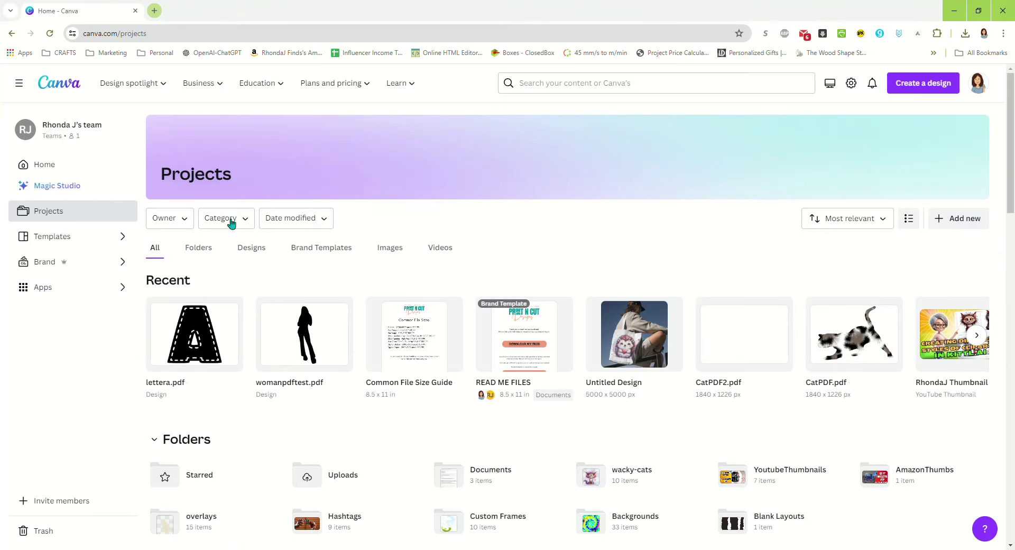
click(947, 219)
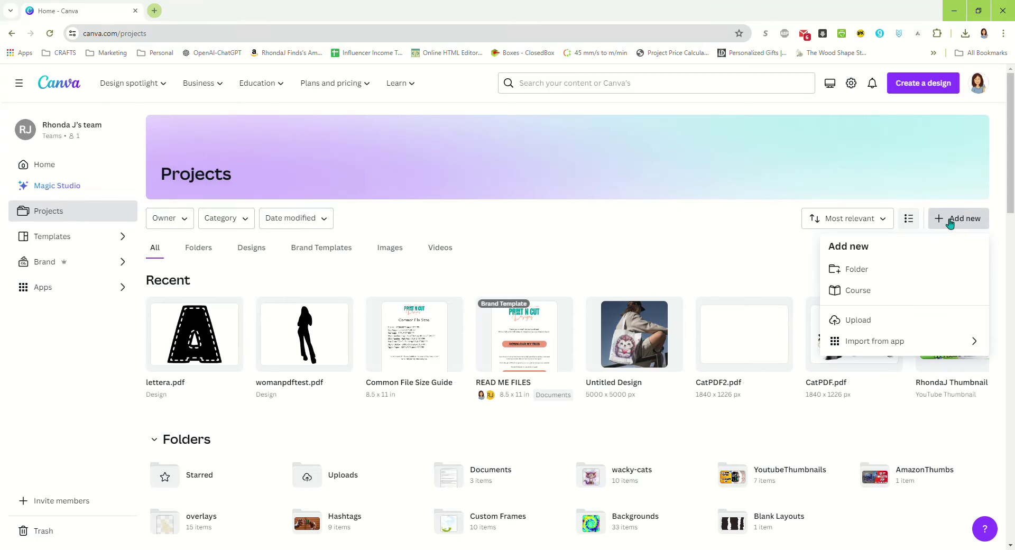
click(859, 320)
click(298, 256)
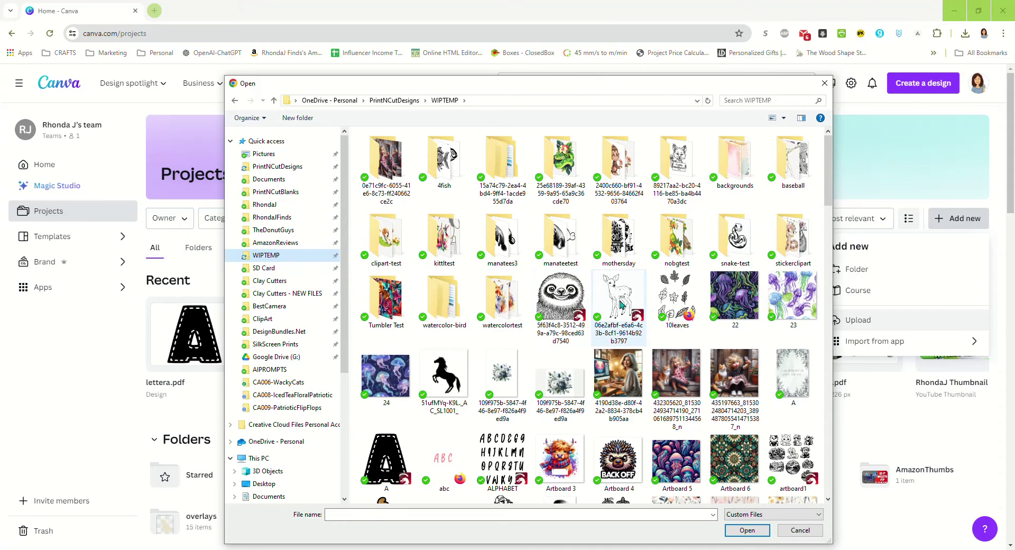
scroll(621, 305, down, 3)
scroll(620, 305, down, 3)
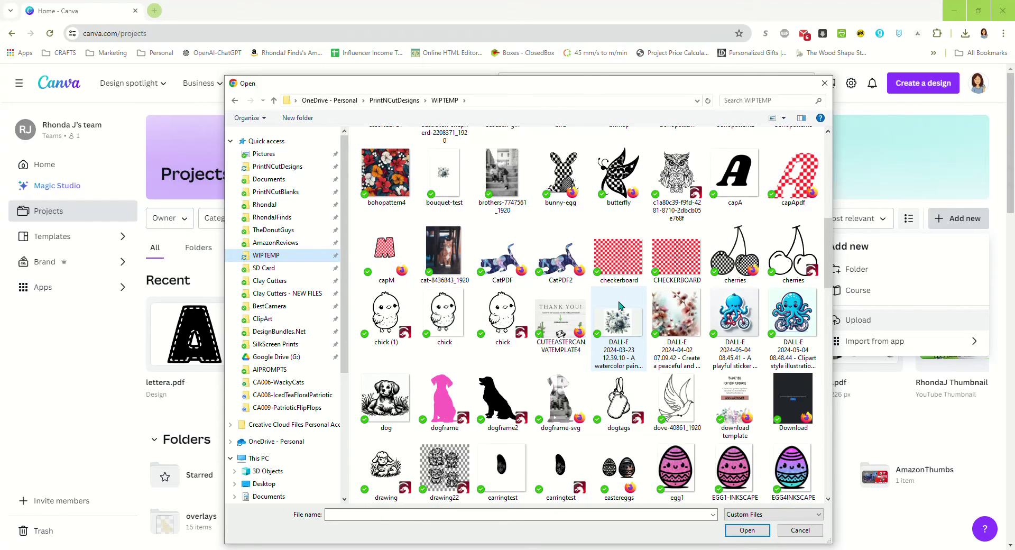
scroll(620, 305, down, 3)
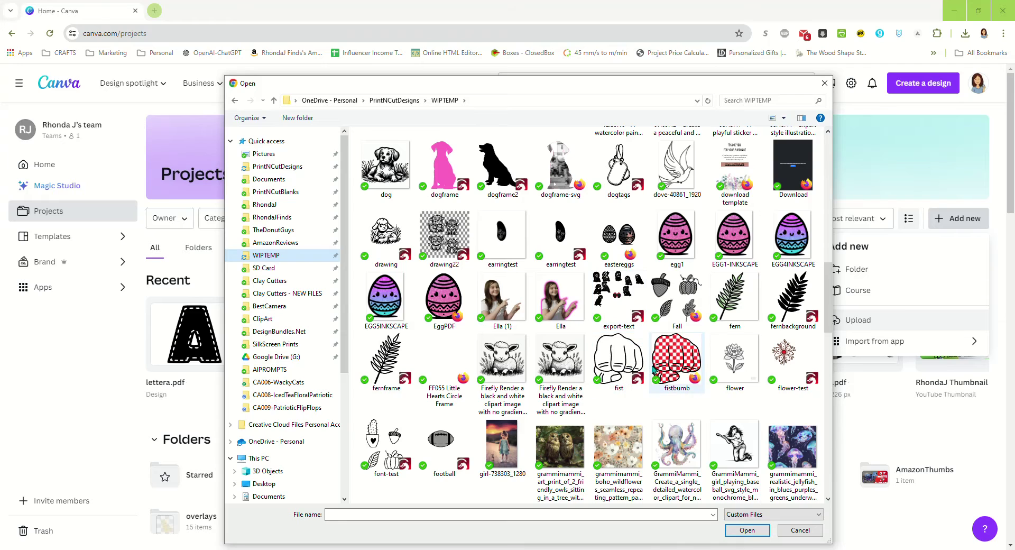
scroll(654, 370, down, 3)
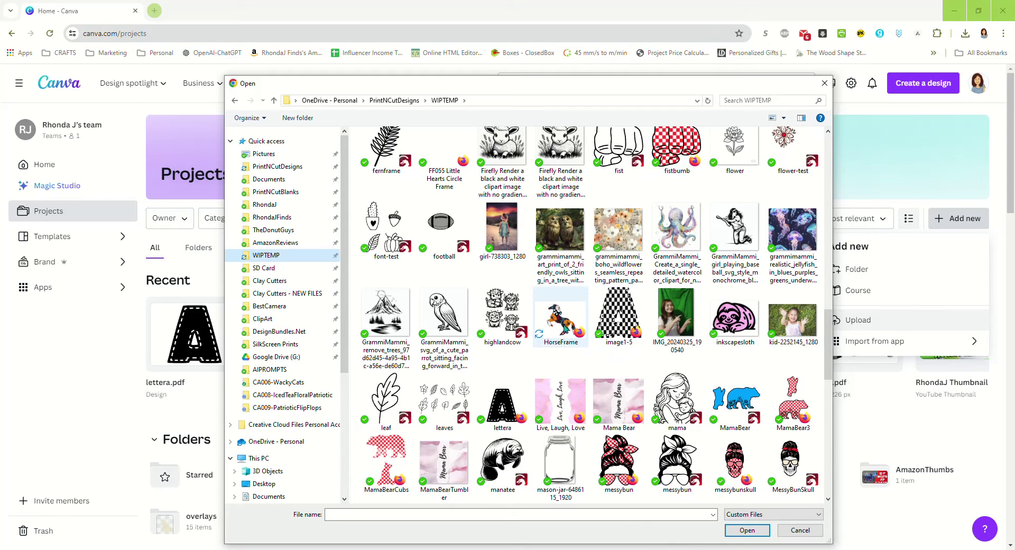
double_click(561, 318)
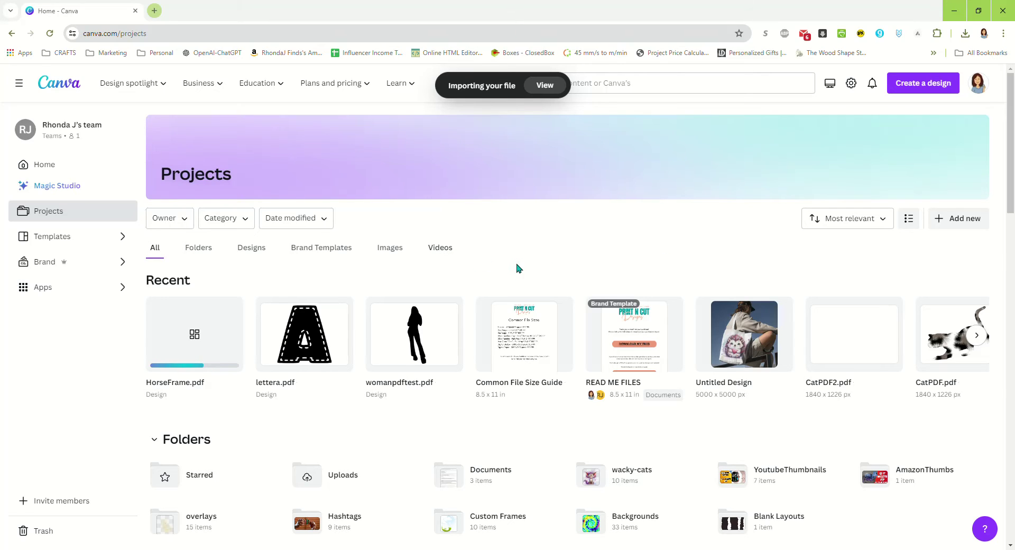
Step: Open the imported HorseFrame.pdf design and delete the floral images from the horse while keeping its frame
click(197, 346)
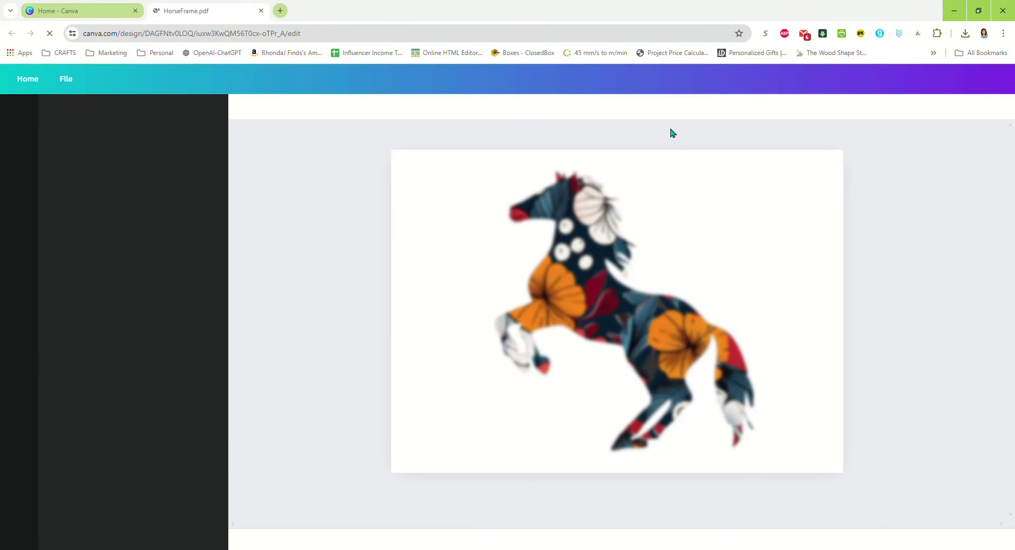
click(675, 345)
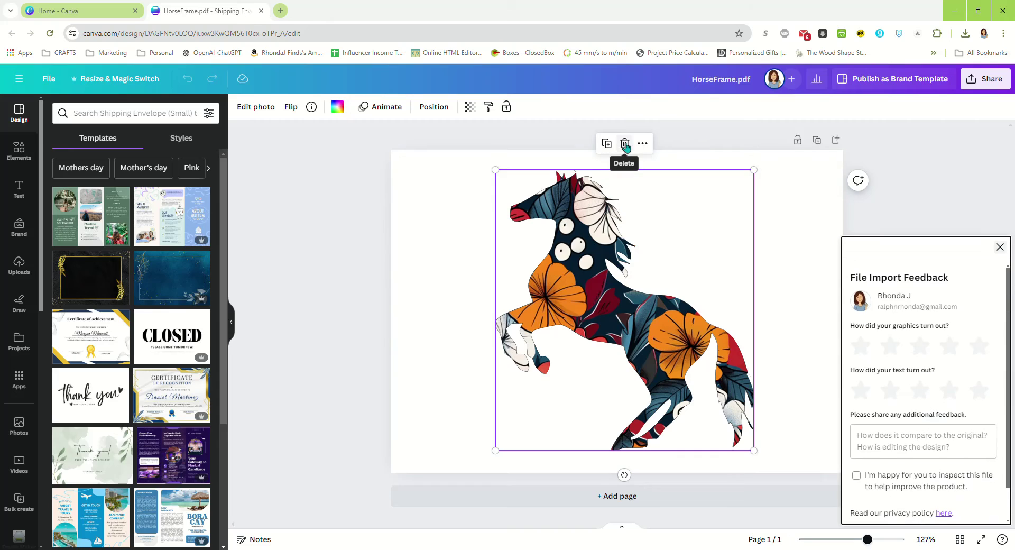
click(625, 144)
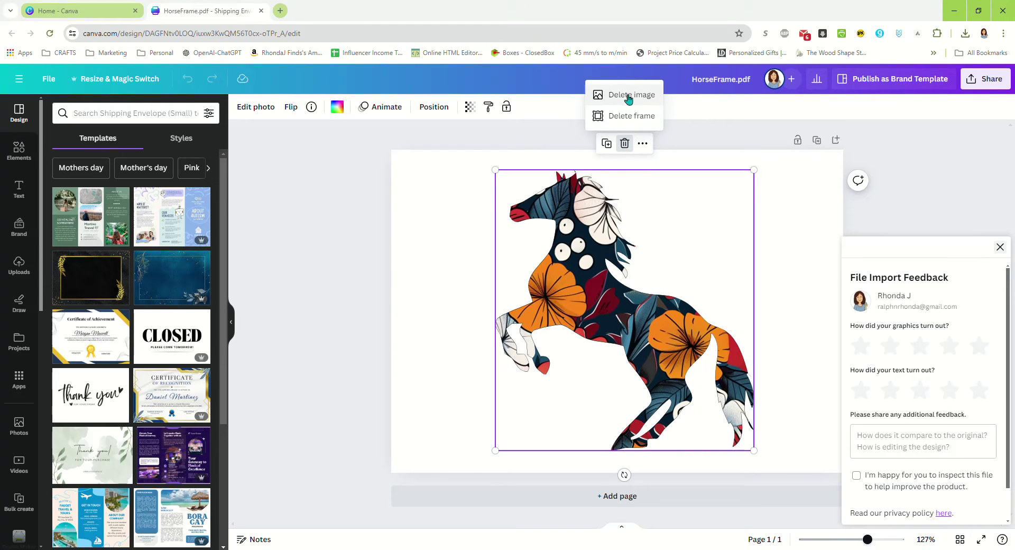
click(628, 96)
click(626, 144)
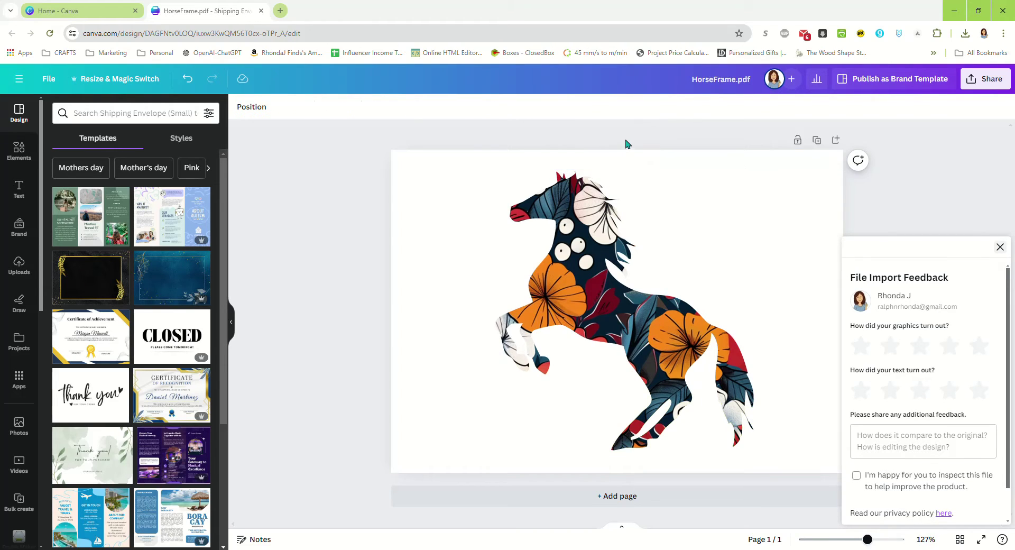
click(624, 145)
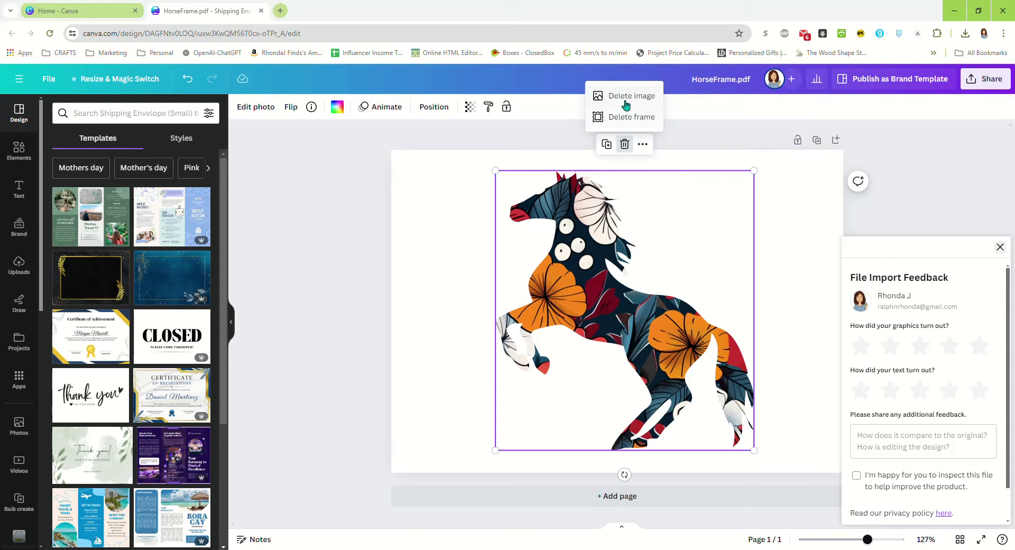
click(627, 101)
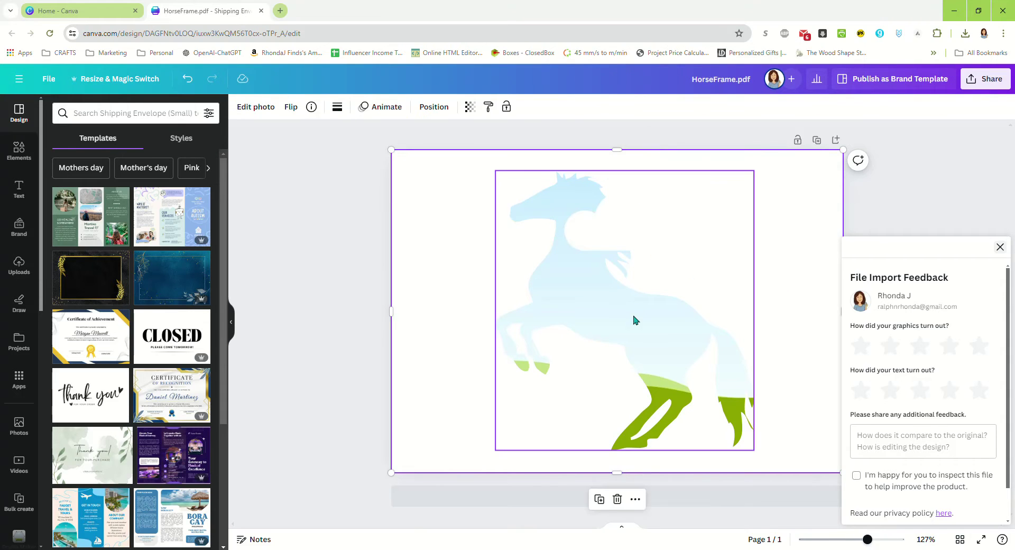
Step: Try recently used leopard prints and a desk interior photo in the horse frame, ending with the orange-yellow sunburst as its fill
click(20, 150)
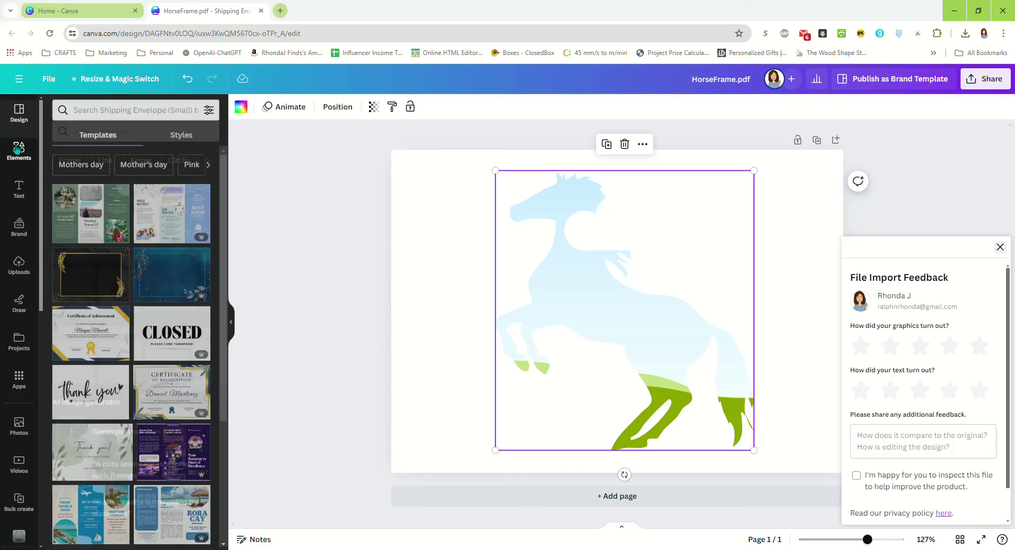
drag(73, 200, 624, 317)
drag(168, 205, 565, 278)
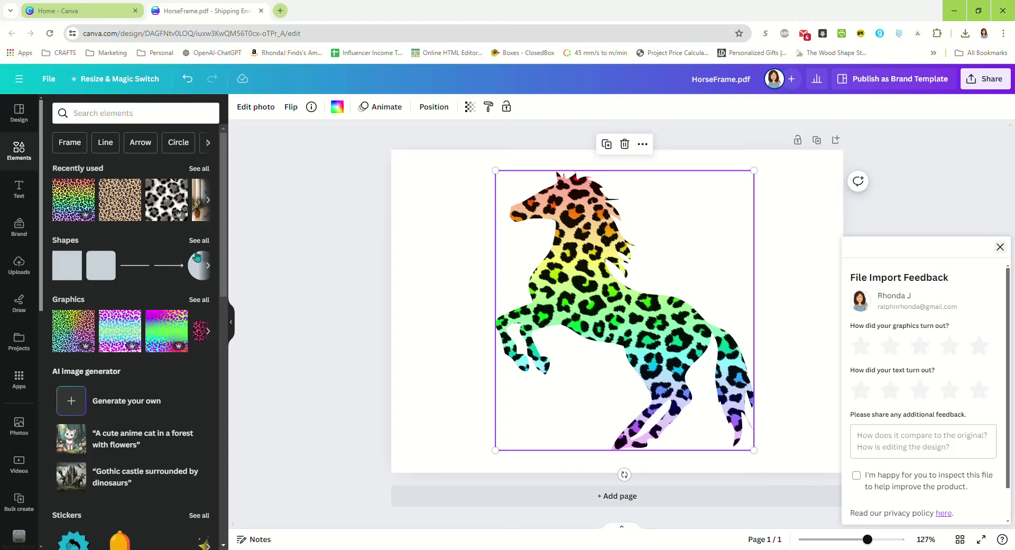
click(198, 168)
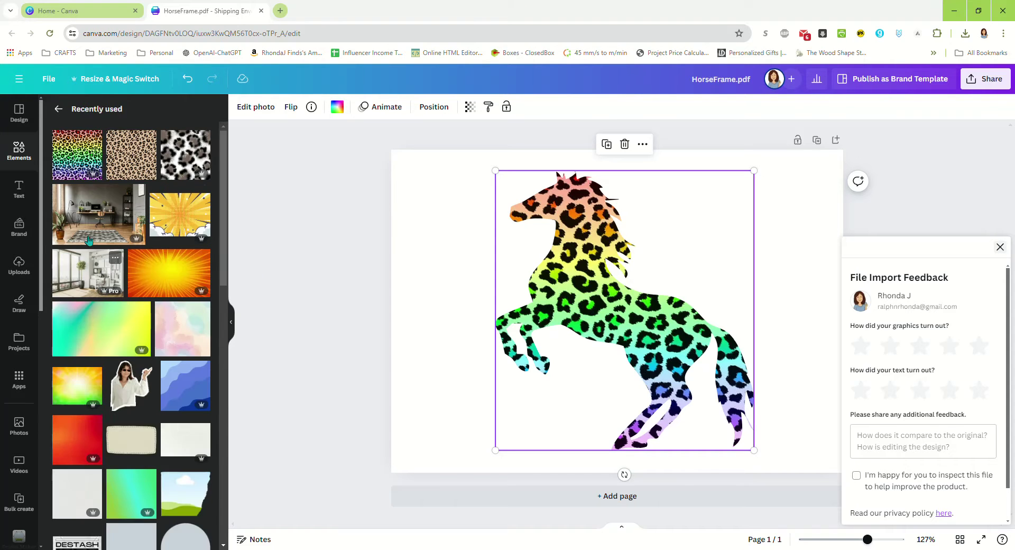
drag(87, 273, 551, 299)
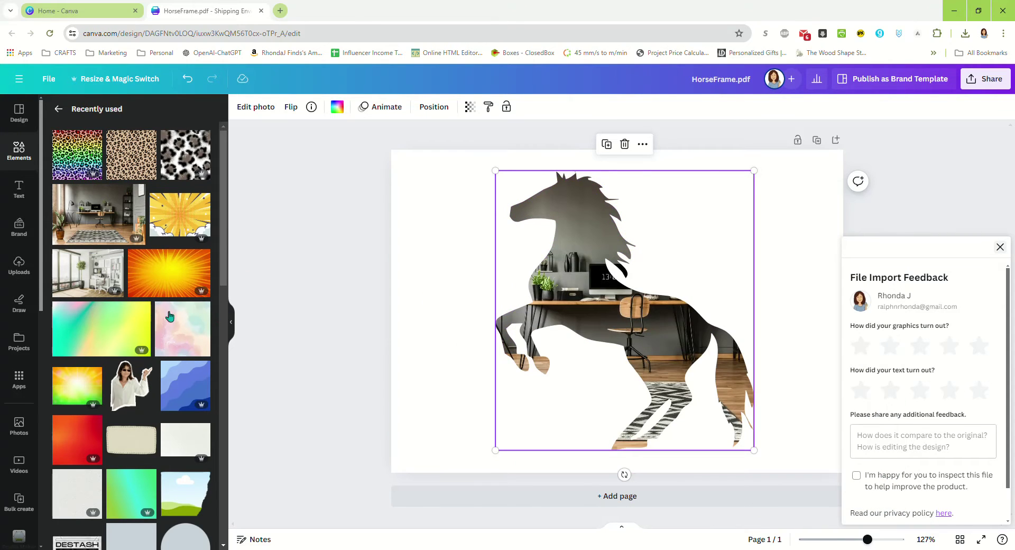
drag(160, 287, 557, 311)
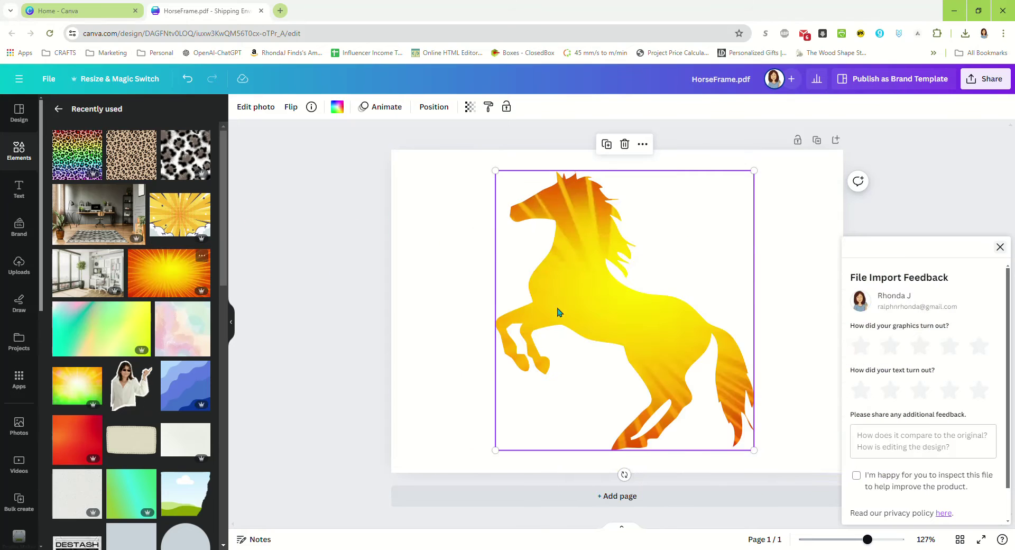
Step: Switch back to Photoshop and close HorseFrame.pdf and the horse silhouette image, discarding the silhouette's changes
click(314, 304)
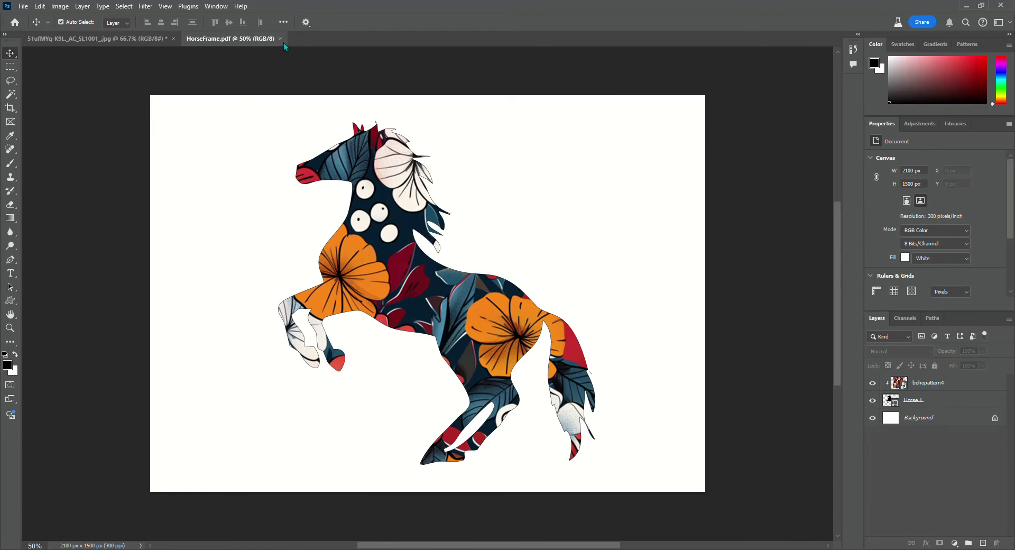
click(280, 39)
click(174, 39)
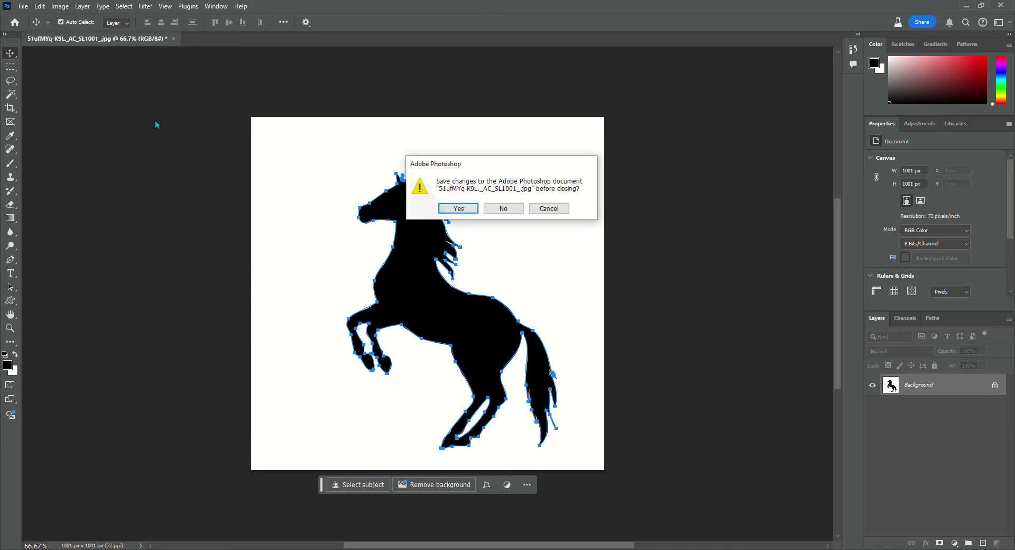
click(492, 208)
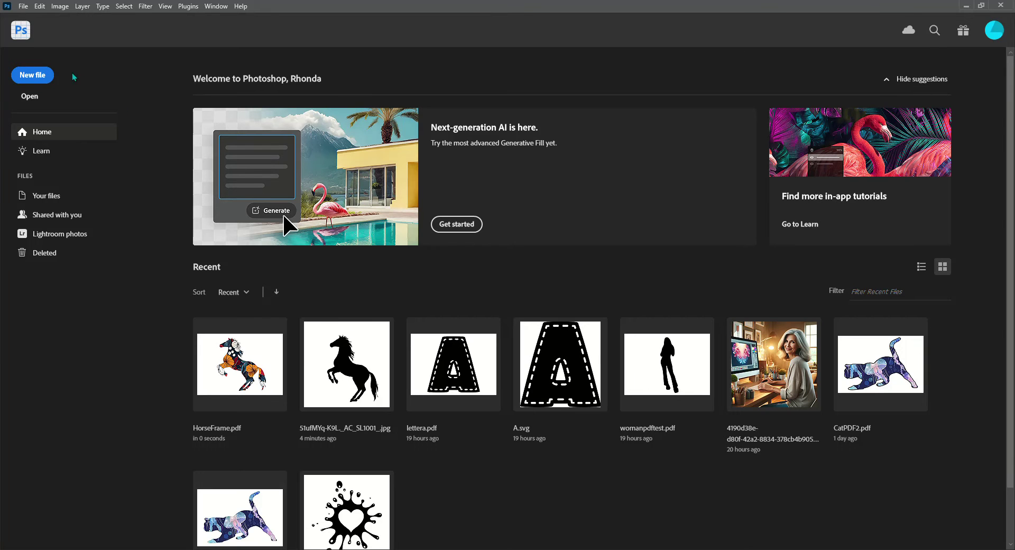
Step: Open the cat photo cat-8436843_1920 from the WIPTEMP folder
click(24, 6)
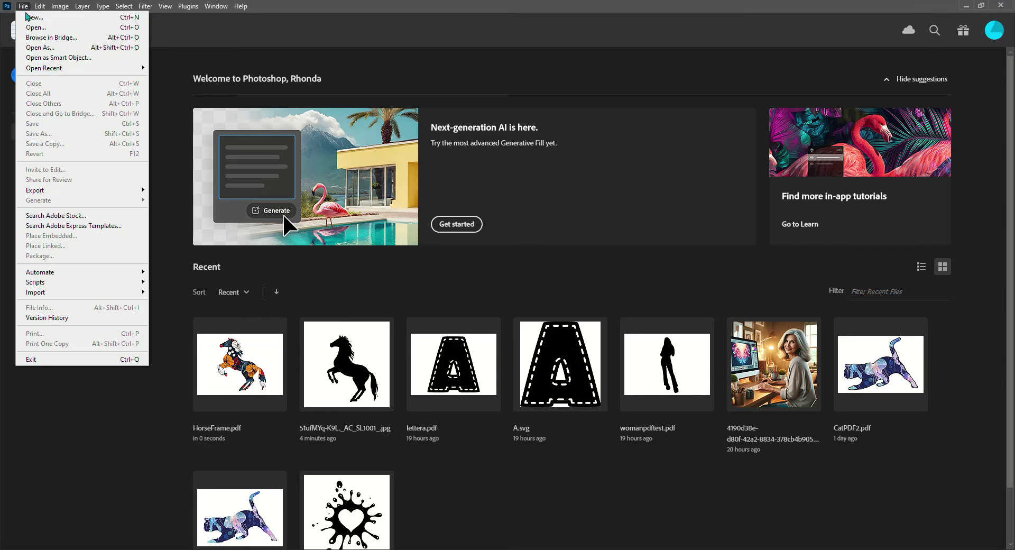
click(43, 28)
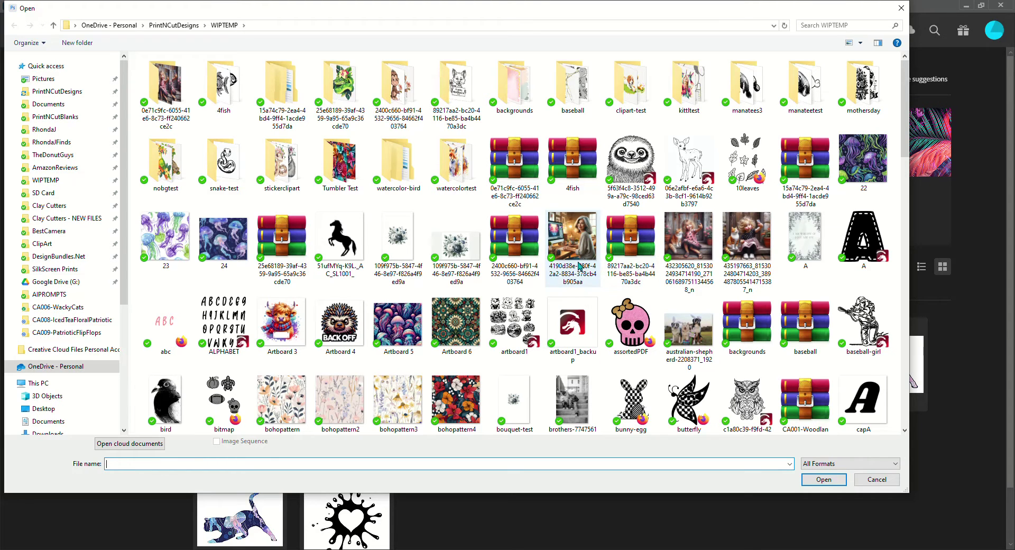
scroll(608, 270, down, 3)
double_click(306, 321)
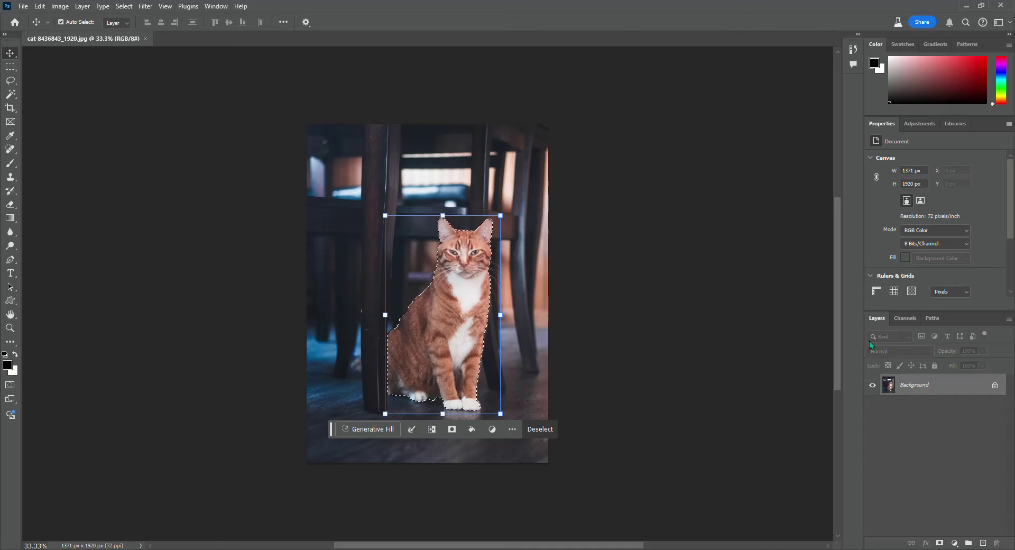
Step: Convert the cat selection to a work path and define it as a custom shape with the default name
click(934, 319)
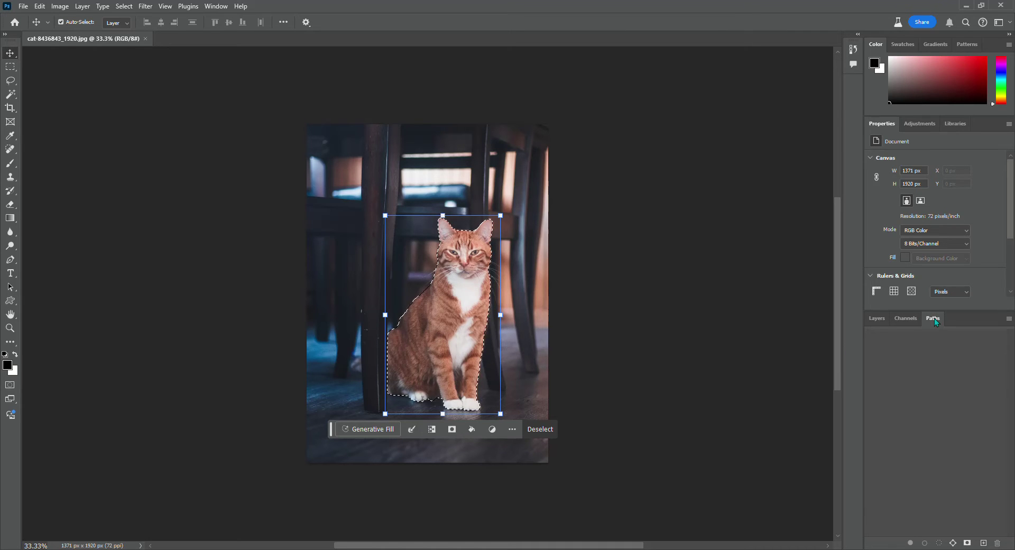
click(954, 544)
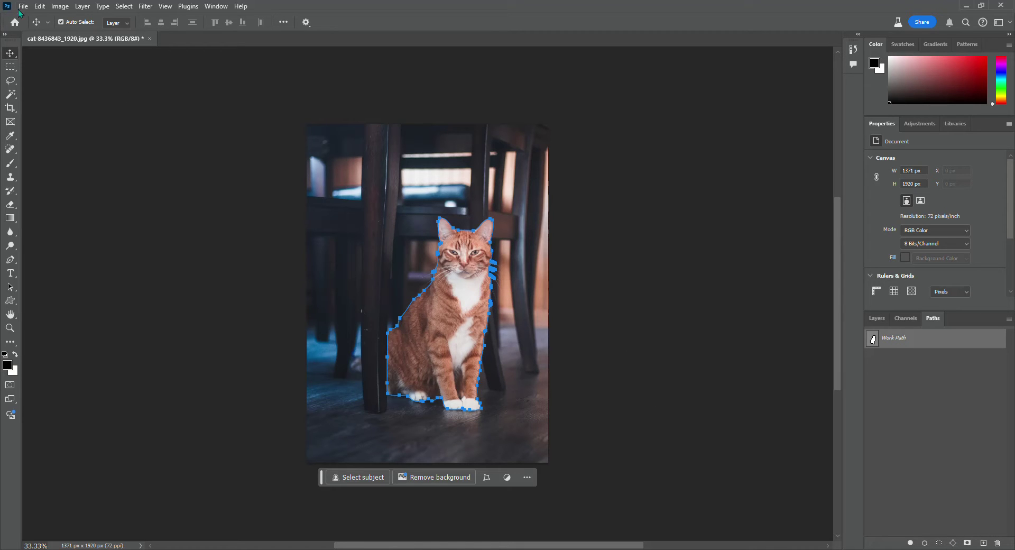
click(42, 7)
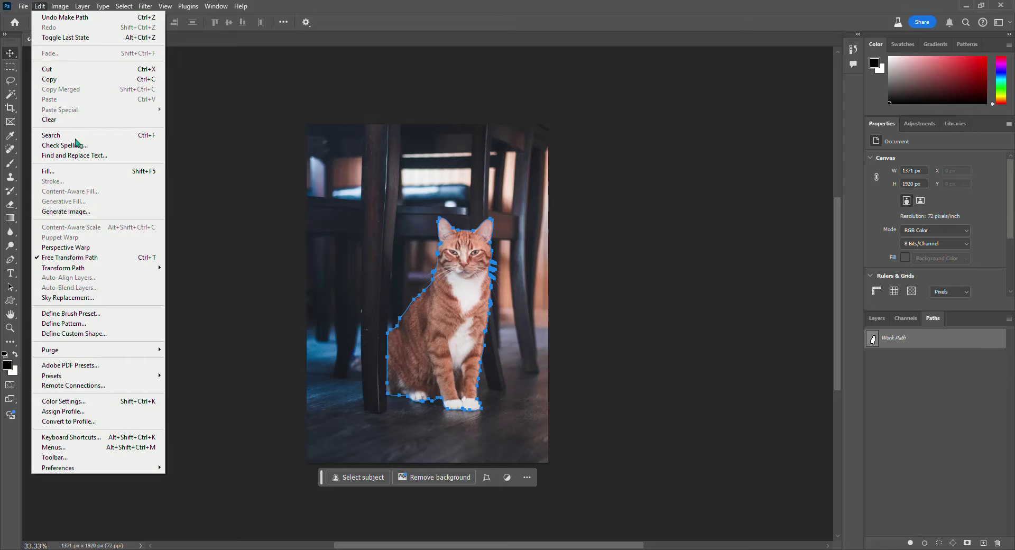
click(132, 335)
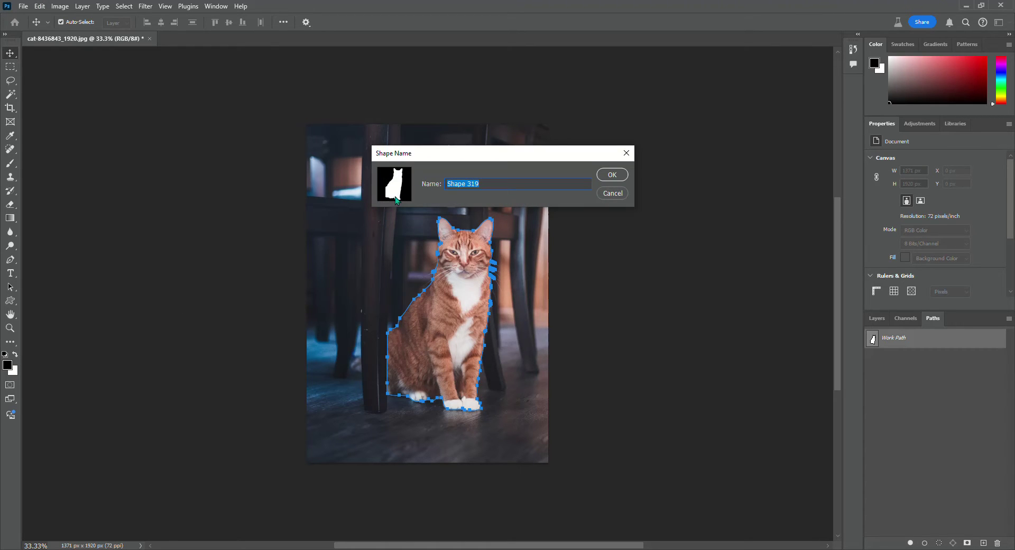
click(611, 175)
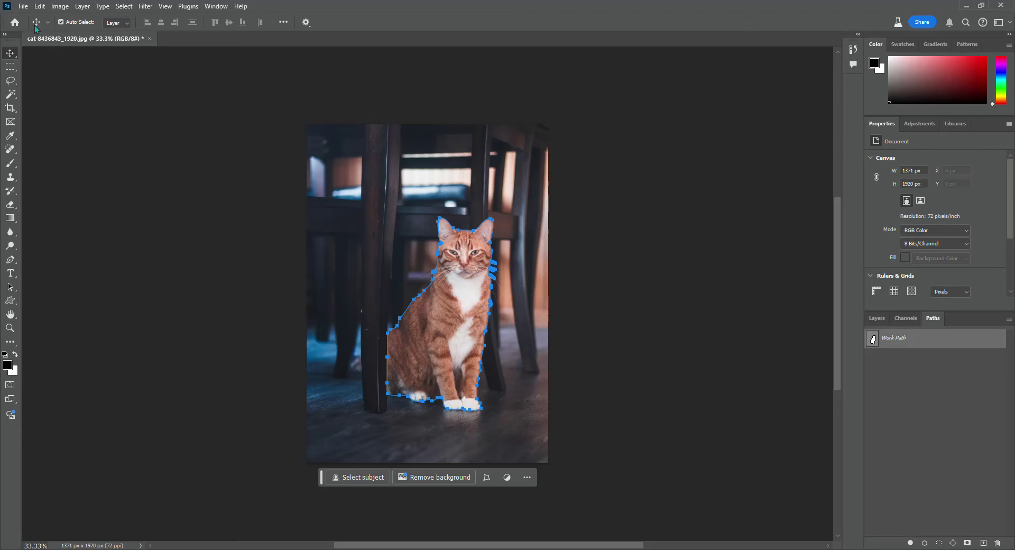
Step: Create a 7 x 5 in document at 300 ppi and draw the cat custom shape about 1014 x 1247 px
click(23, 7)
click(32, 17)
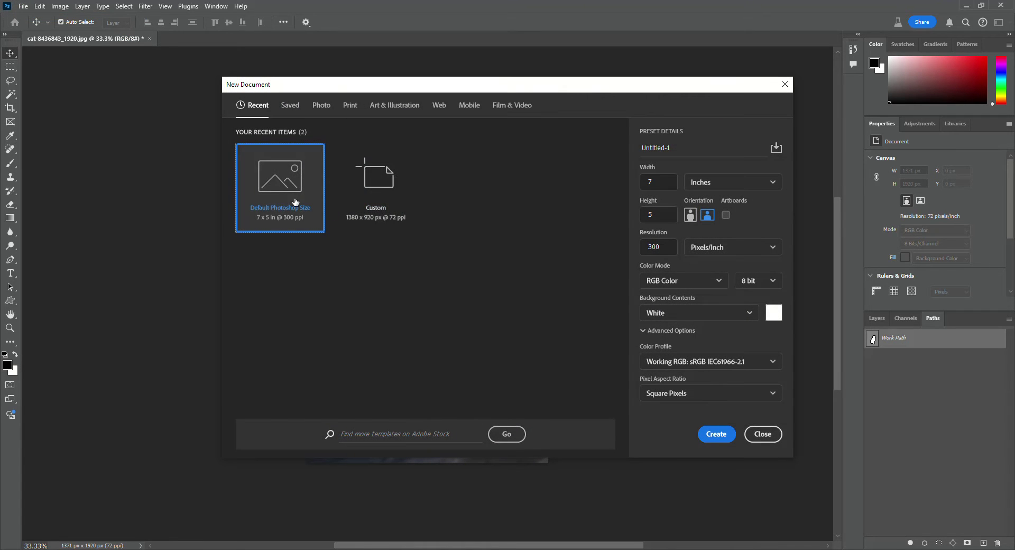
click(714, 433)
click(11, 301)
click(429, 24)
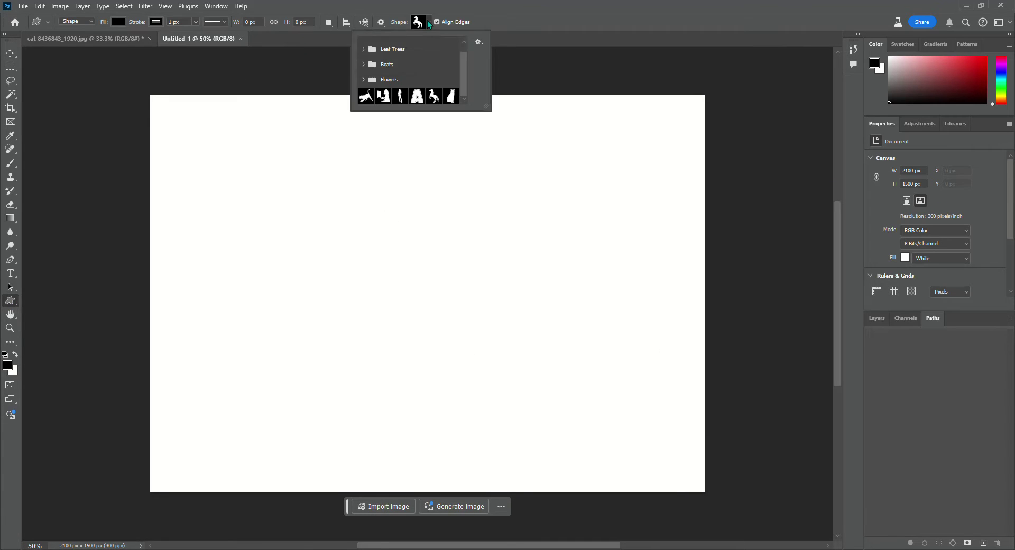
click(451, 97)
drag(354, 122, 622, 452)
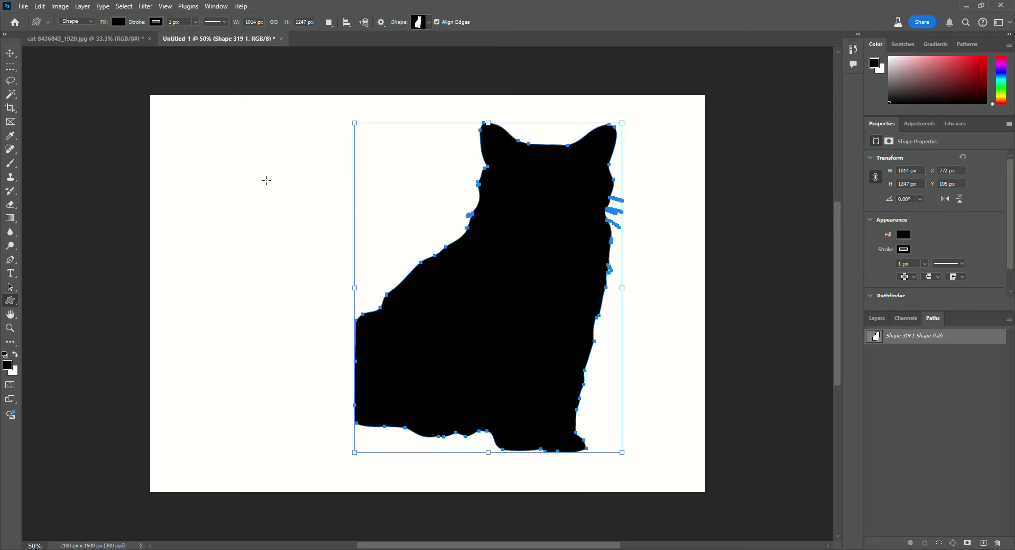
Step: Move the cat shape slightly on the canvas and delete it
click(10, 53)
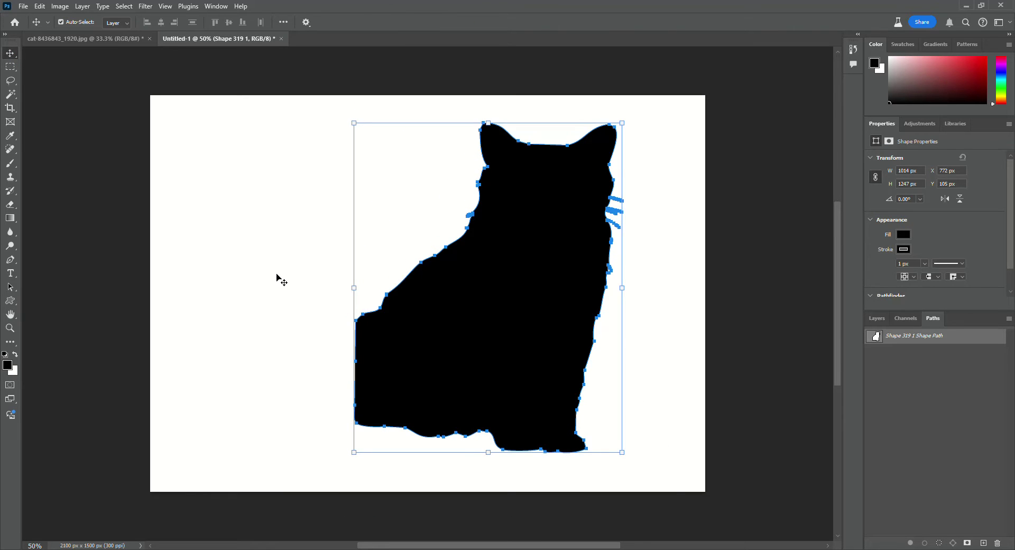
click(87, 109)
drag(533, 351, 512, 348)
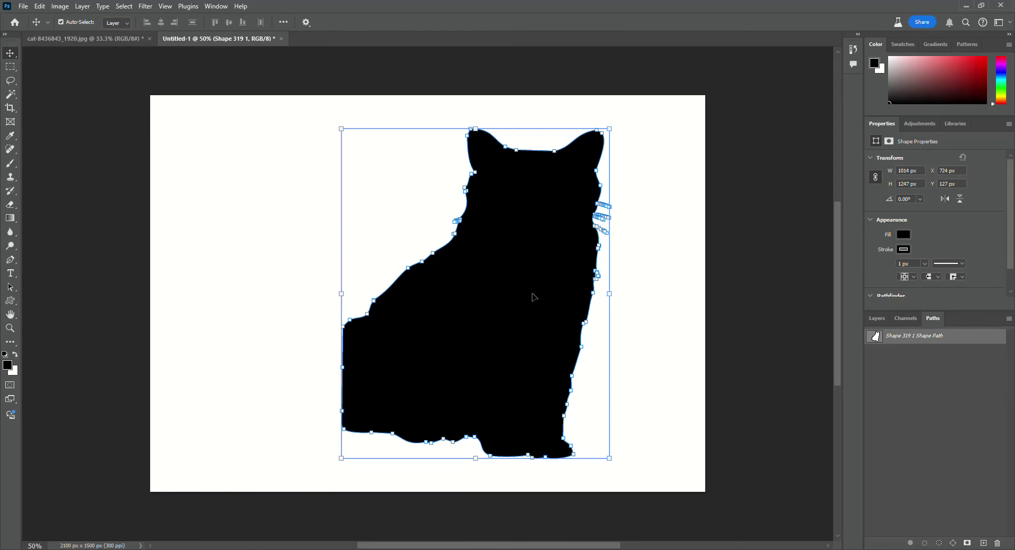
click(763, 385)
click(490, 313)
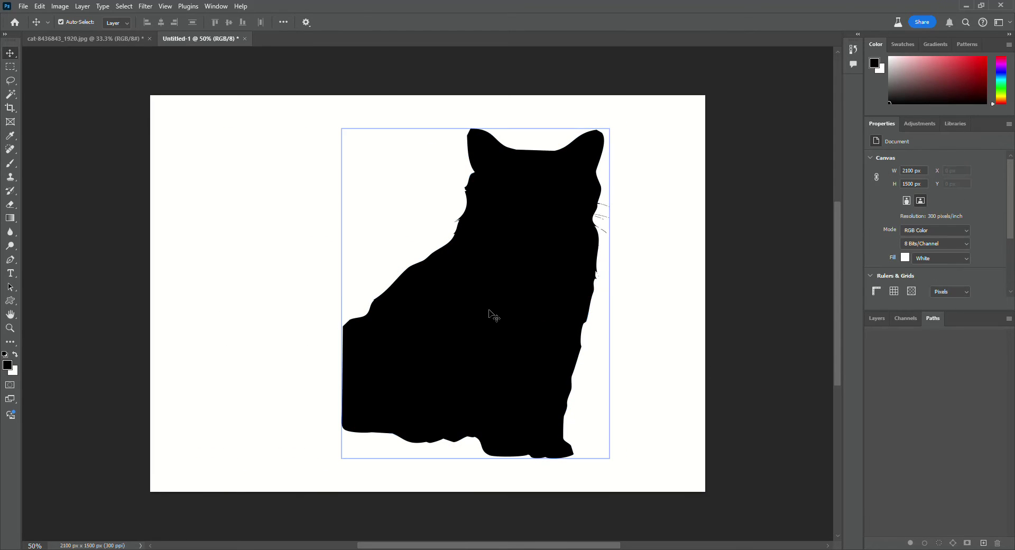
key(Delete)
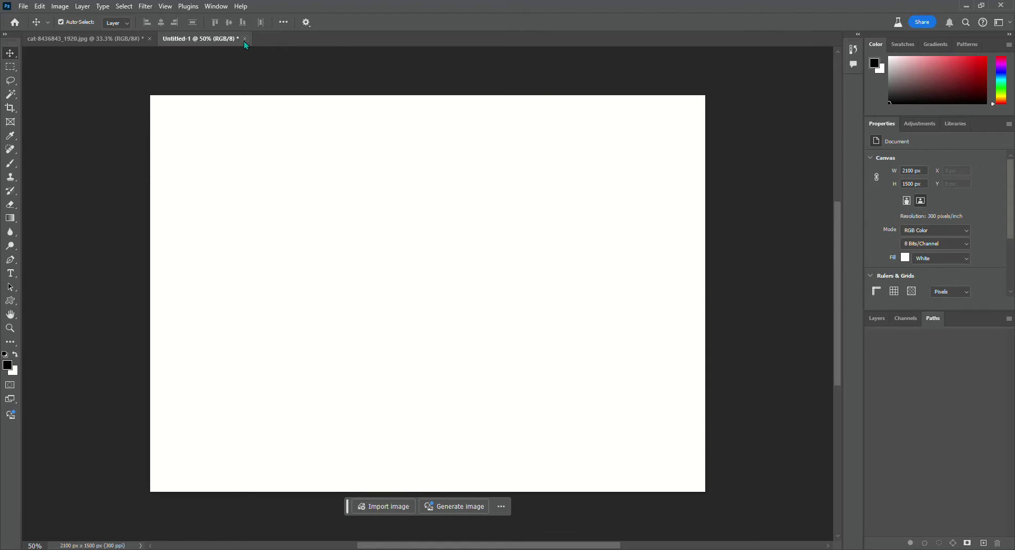
Step: Close the untitled document and the cat photo, discarding the changes to both
click(245, 38)
click(504, 211)
click(148, 39)
click(501, 209)
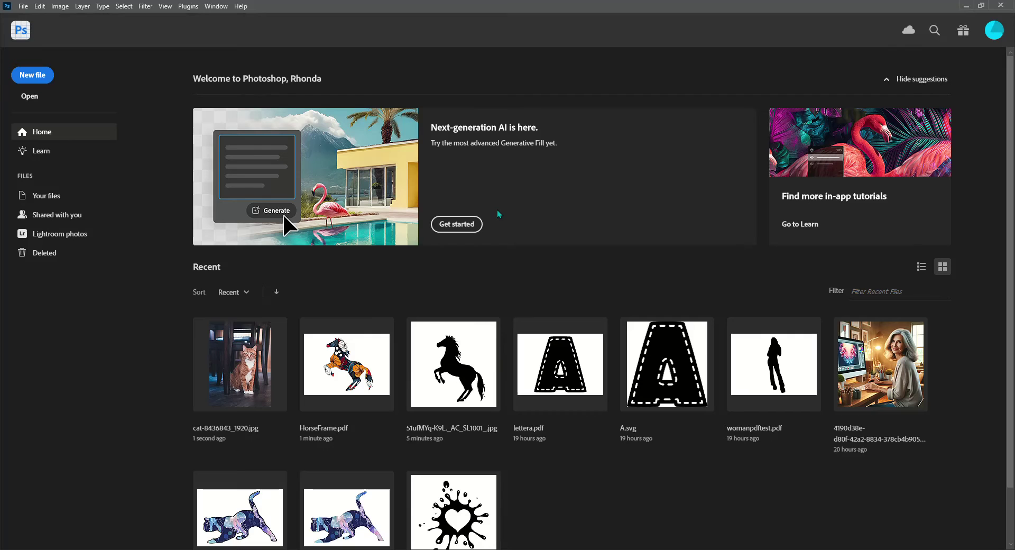
scroll(763, 438, down, 1)
scroll(763, 439, up, 1)
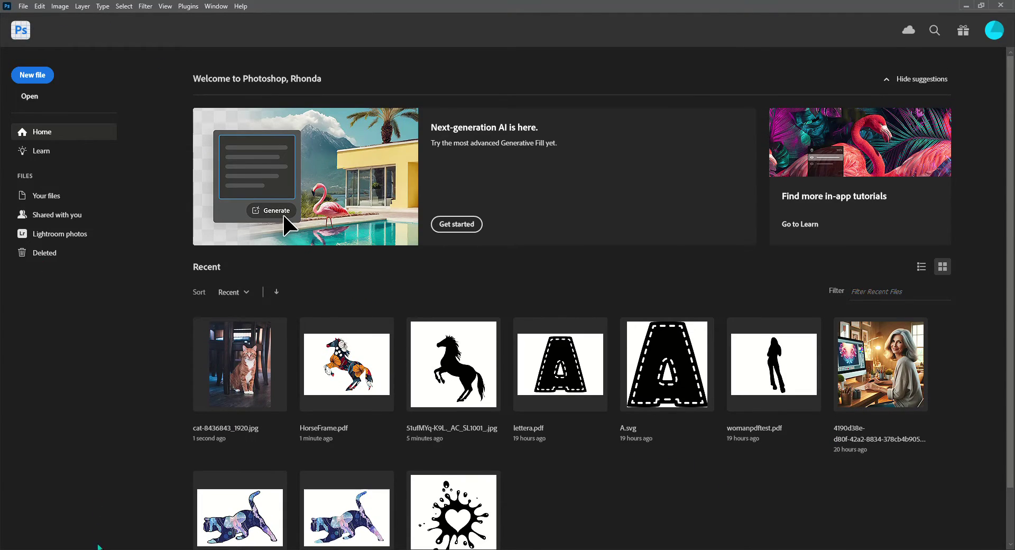
Step: Switch to the browser and open the Pixabay website in a new tab
key(alt+Tab)
key(ctrl+t)
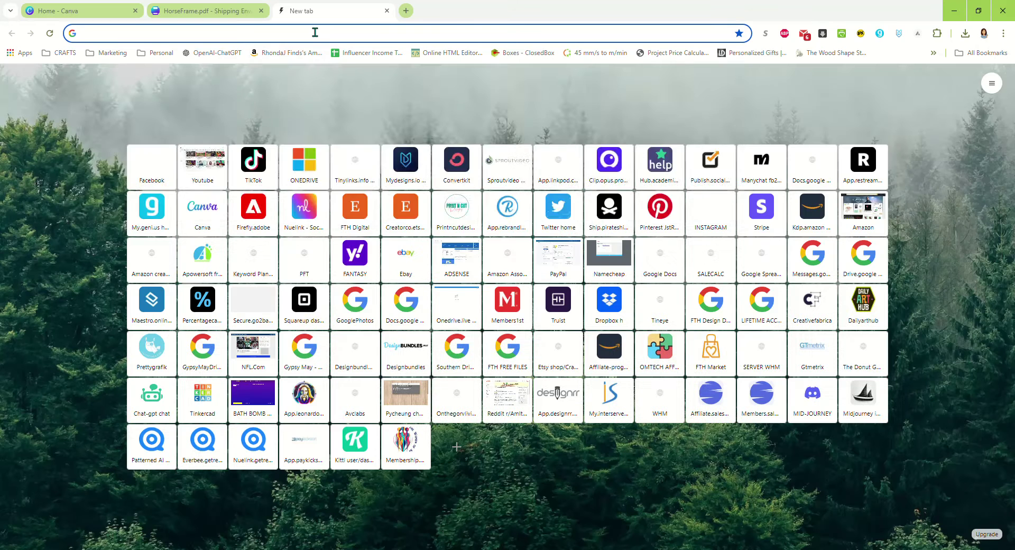
click(315, 33)
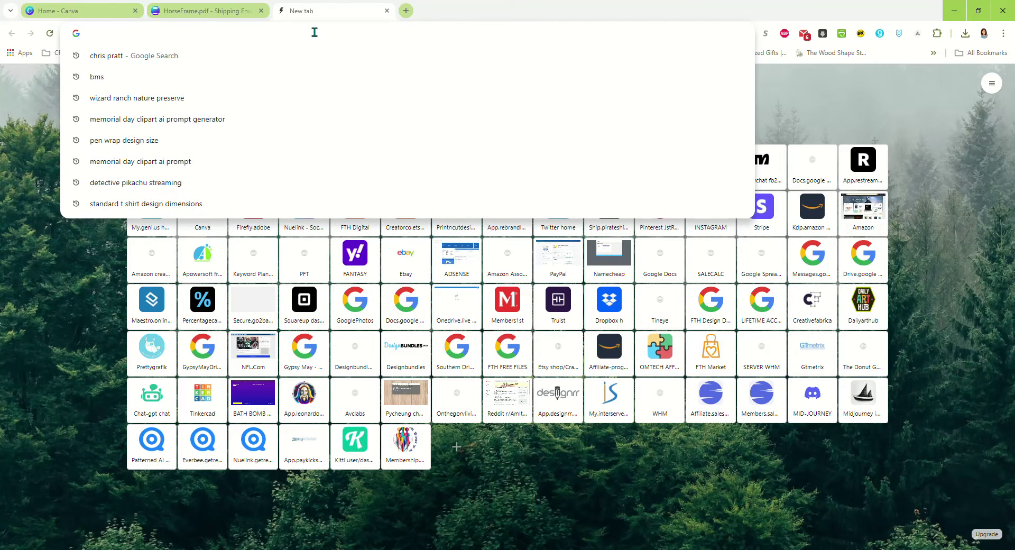
text(p)
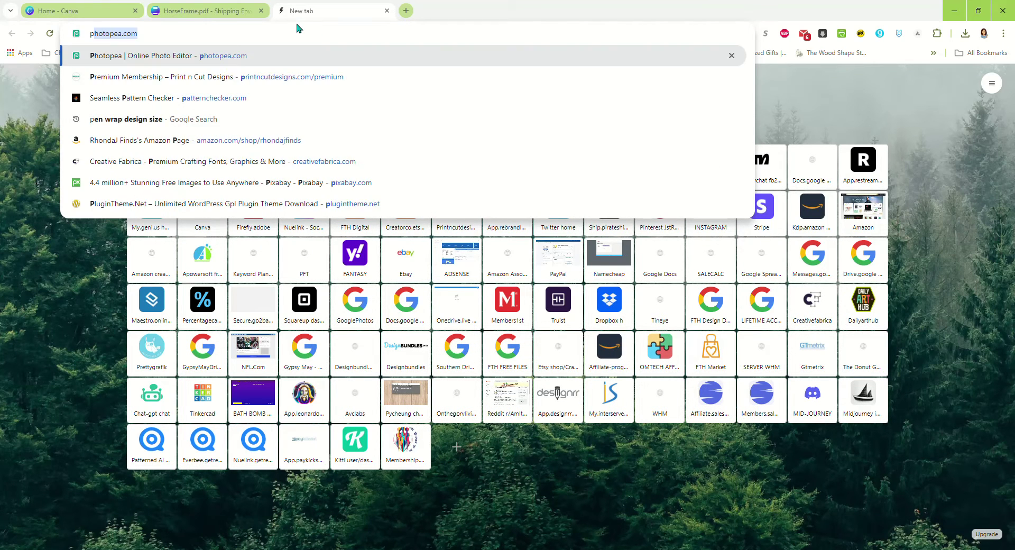
text(ixa)
key(Return)
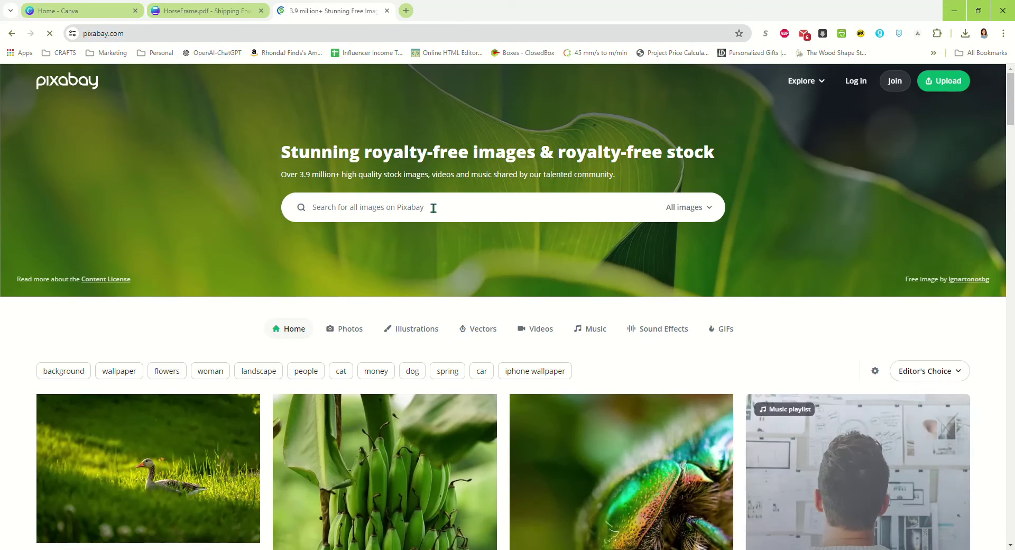
Step: Search Pixabay for "woman standing" and open the full-size photo of the news reporter in a pink suit
click(438, 206)
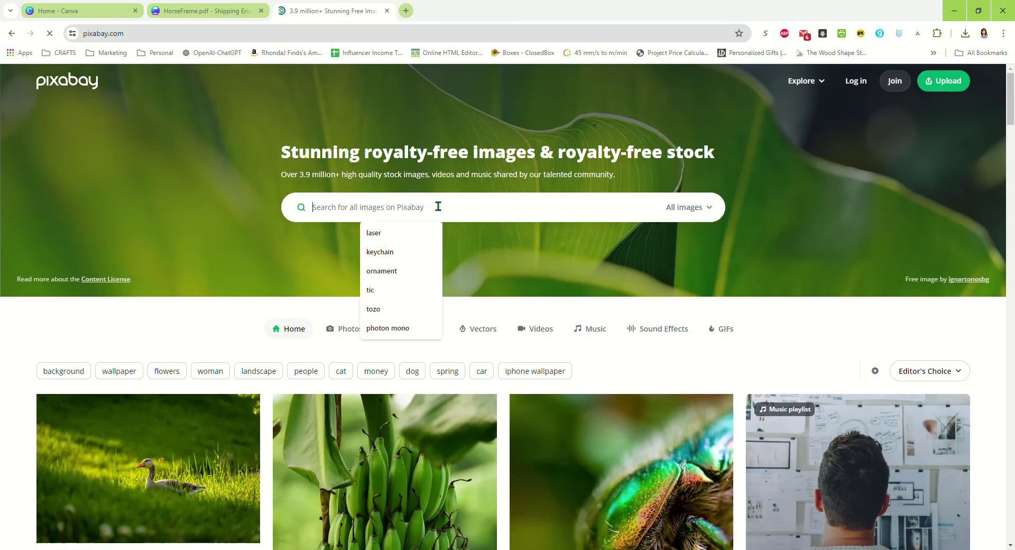
text(woman standin)
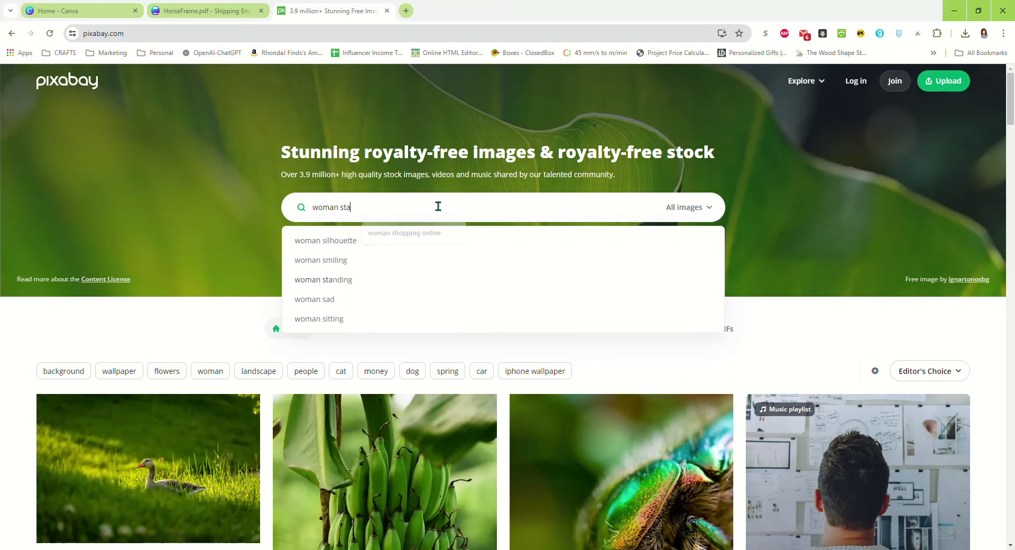
text(g)
key(Return)
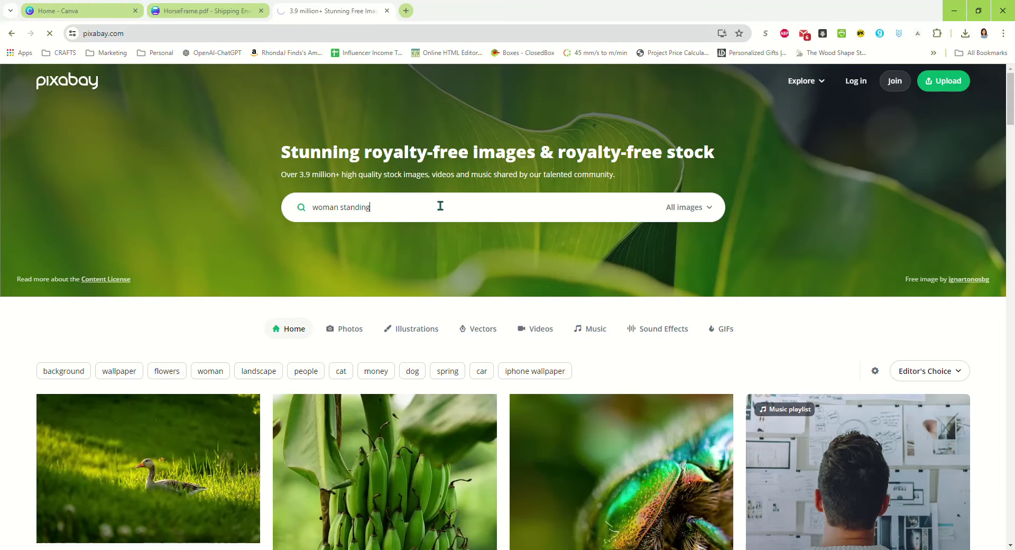
scroll(467, 321, down, 1)
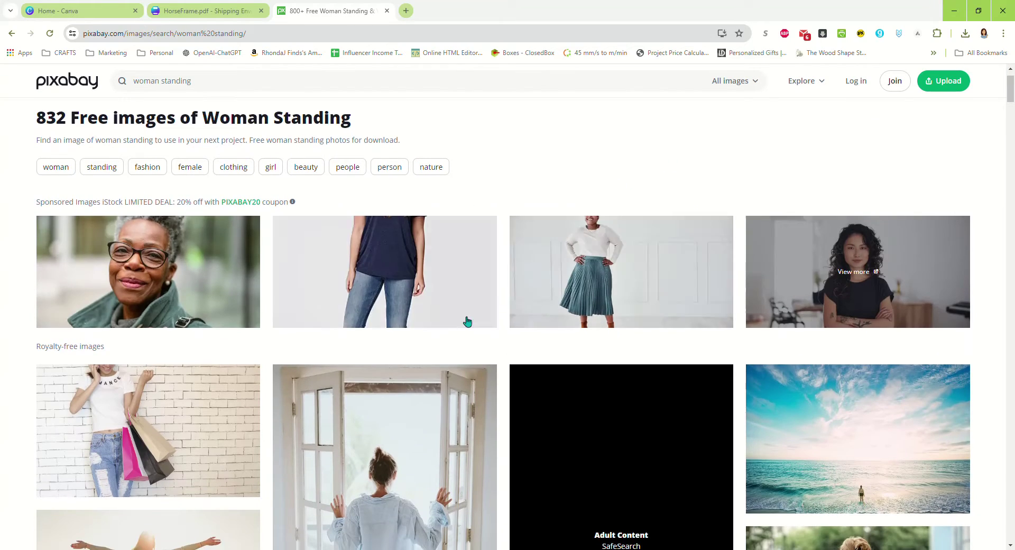
scroll(467, 321, down, 9)
scroll(814, 283, down, 1)
scroll(677, 288, down, 2)
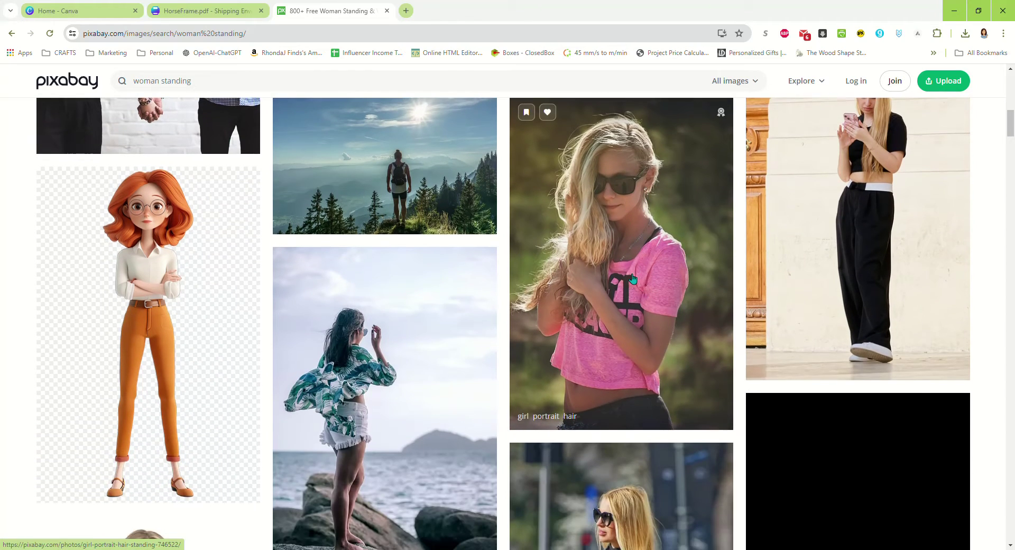
scroll(477, 250, down, 2)
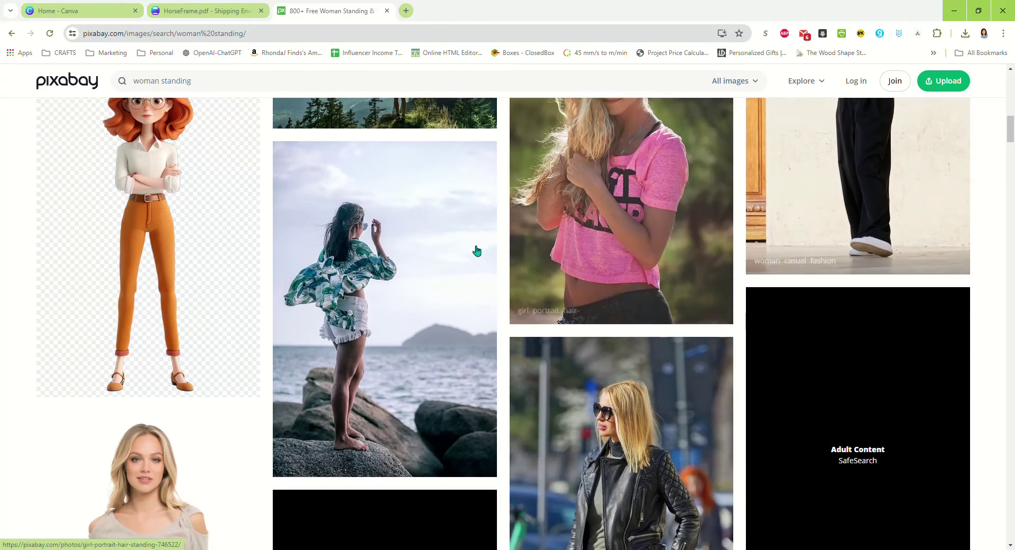
scroll(581, 254, down, 6)
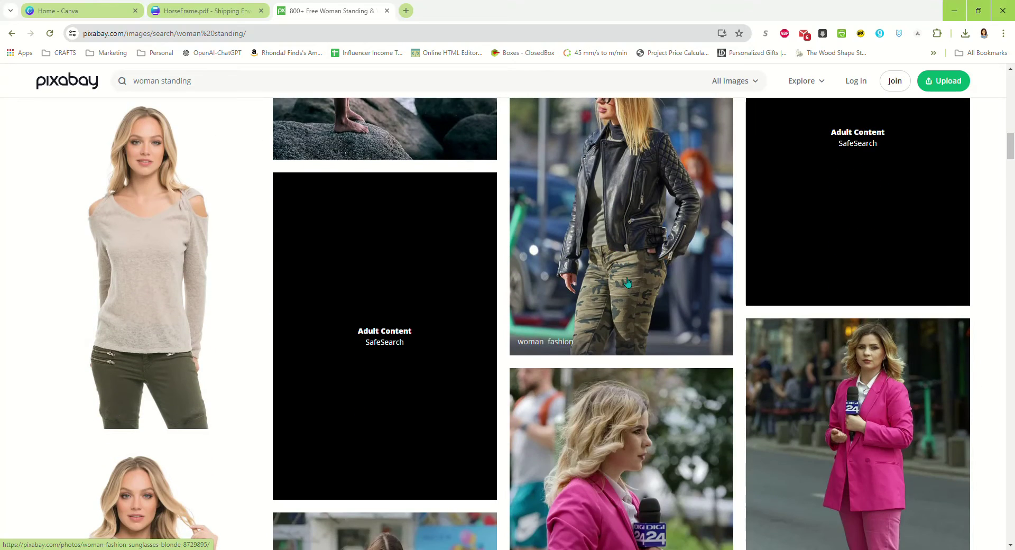
scroll(627, 286, down, 3)
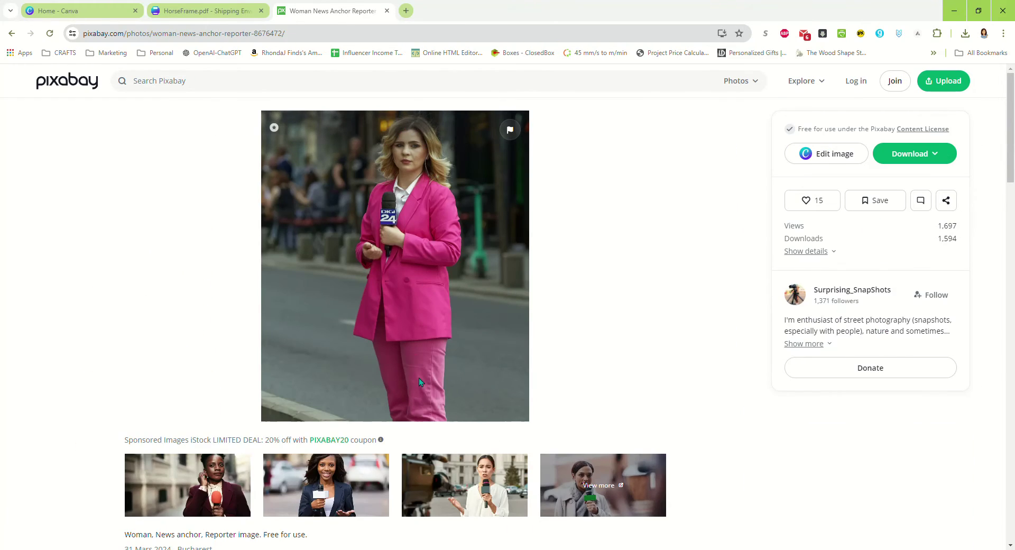
Step: Copy the reporter photo and paste it into a new Photoshop document using the 1101 x 1280 px Clipboard preset
right_click(418, 255)
click(449, 294)
key(alt+Tab)
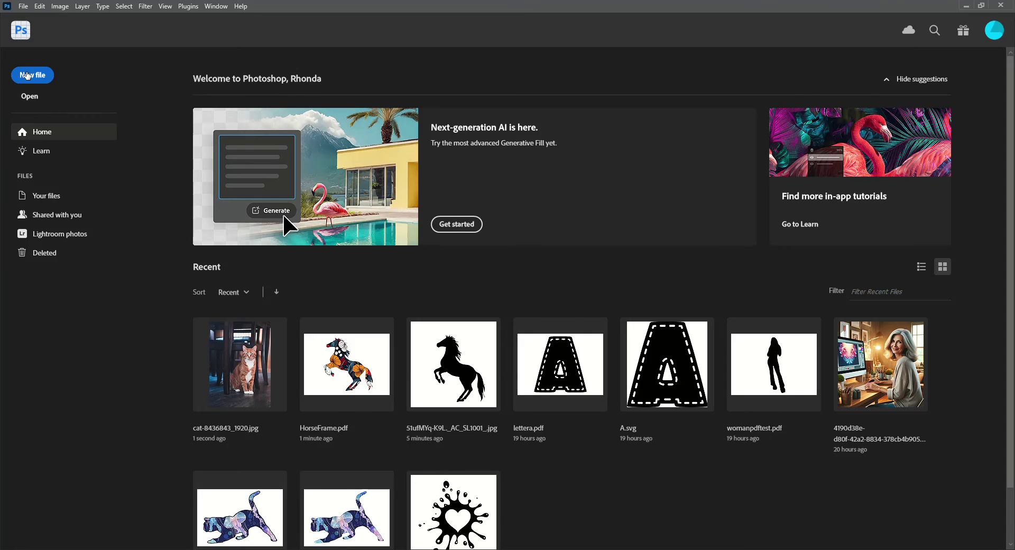
click(28, 76)
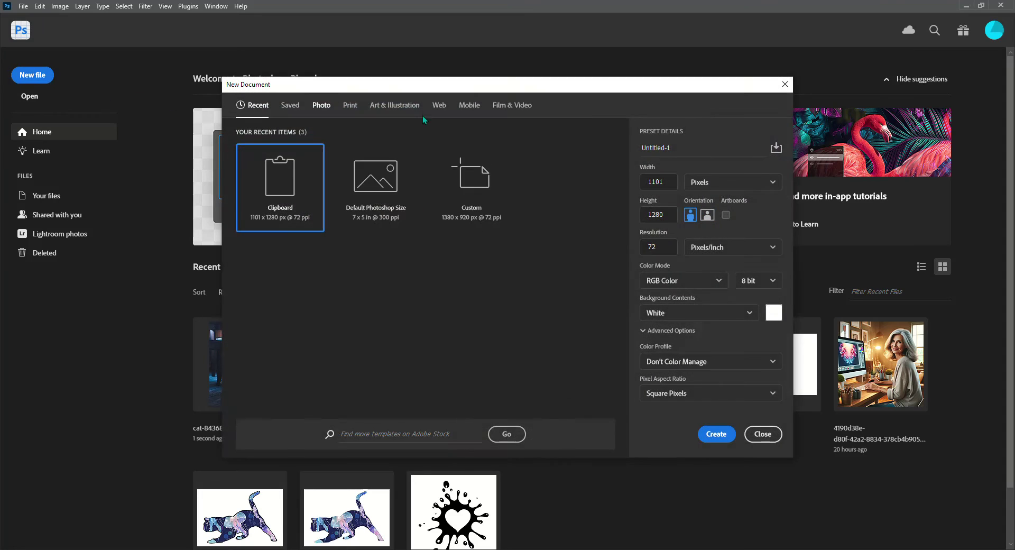
click(716, 434)
key(ctrl+v)
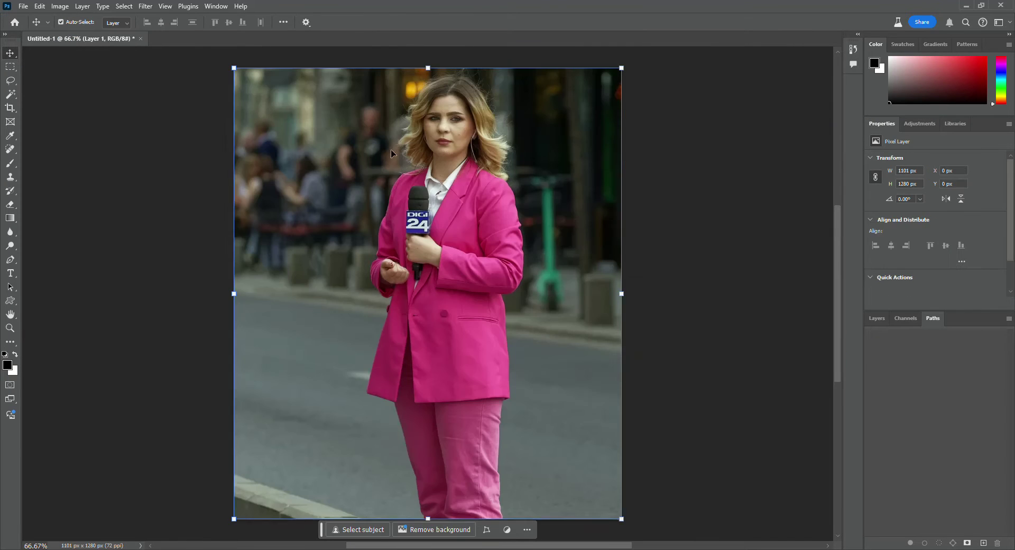
Step: Select the woman in the pasted photo with Select Subject and convert the selection to a work path
ctrl+click(655, 251)
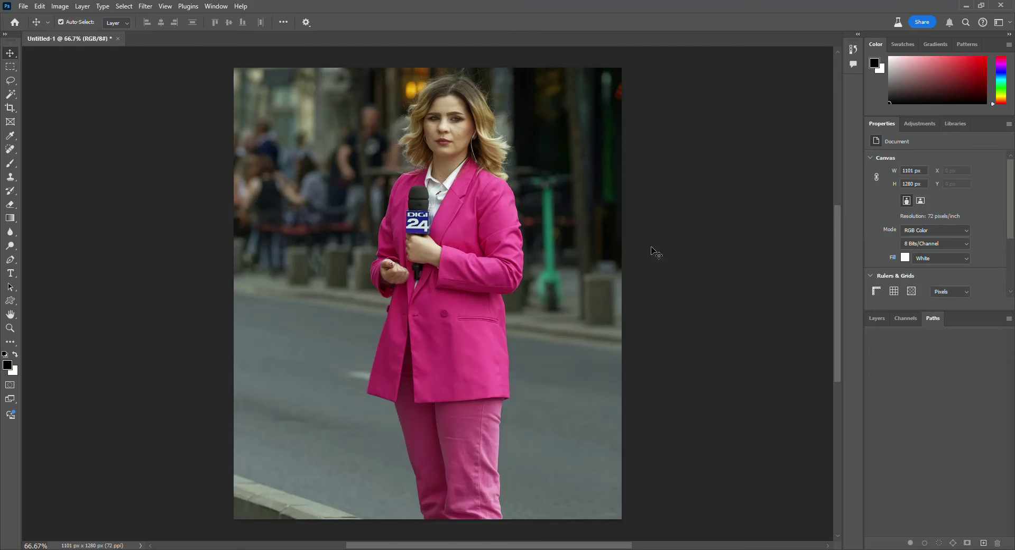
click(438, 241)
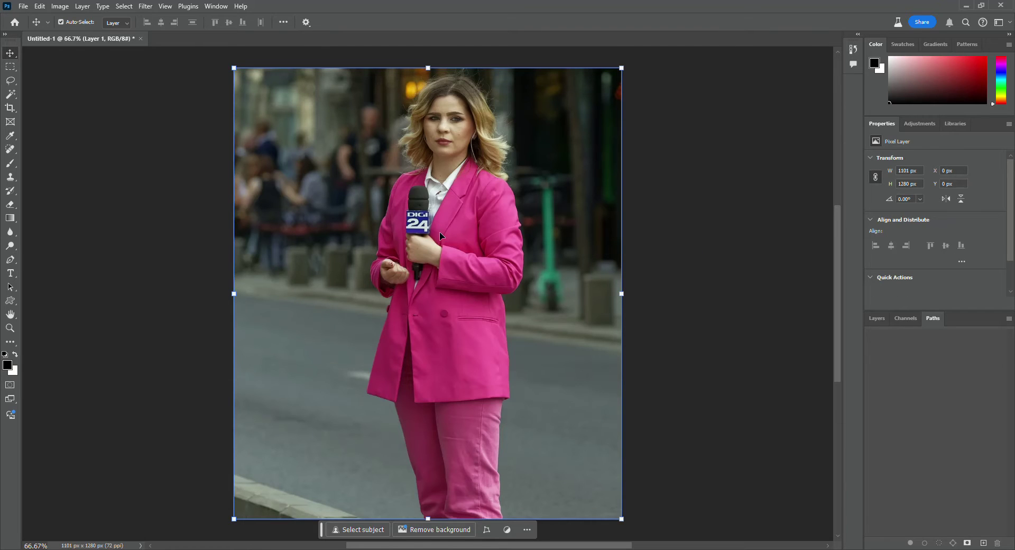
click(363, 531)
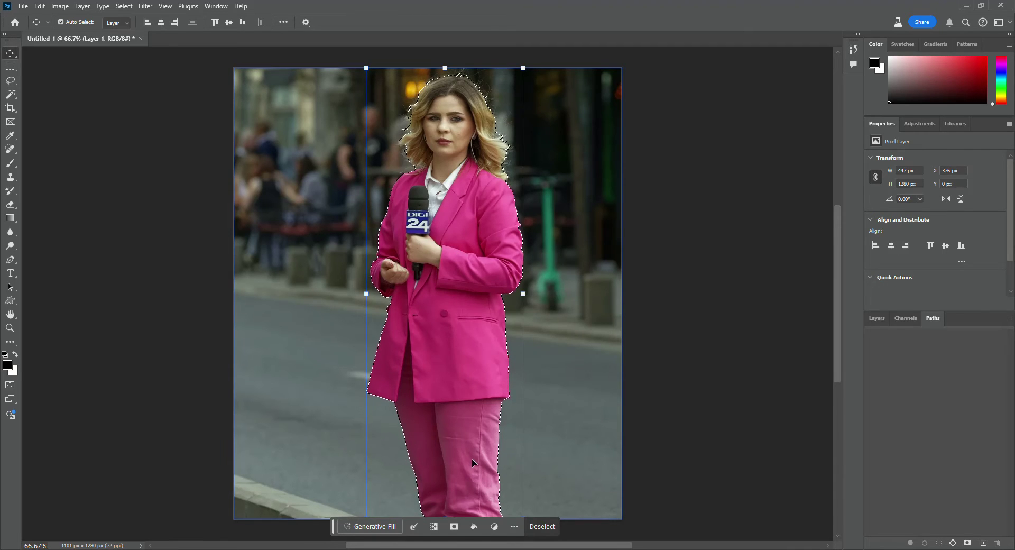
click(953, 545)
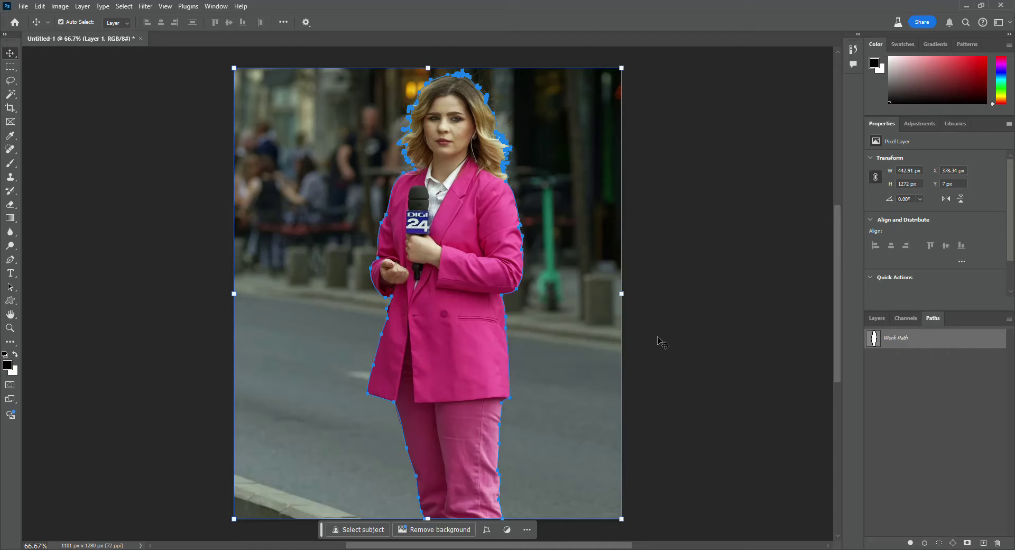
Step: Define the woman's work path as a custom shape named "womanstanding"
click(39, 6)
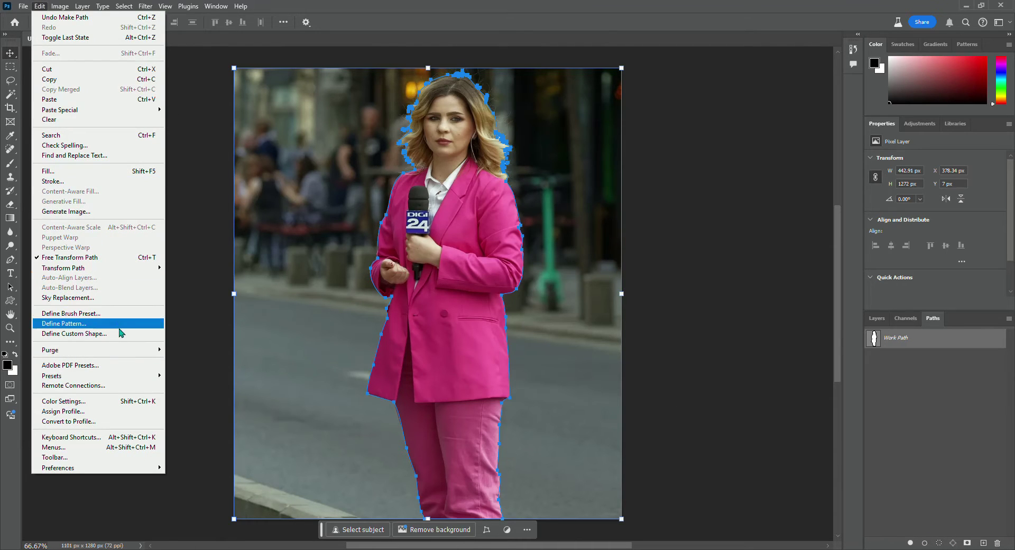
click(120, 333)
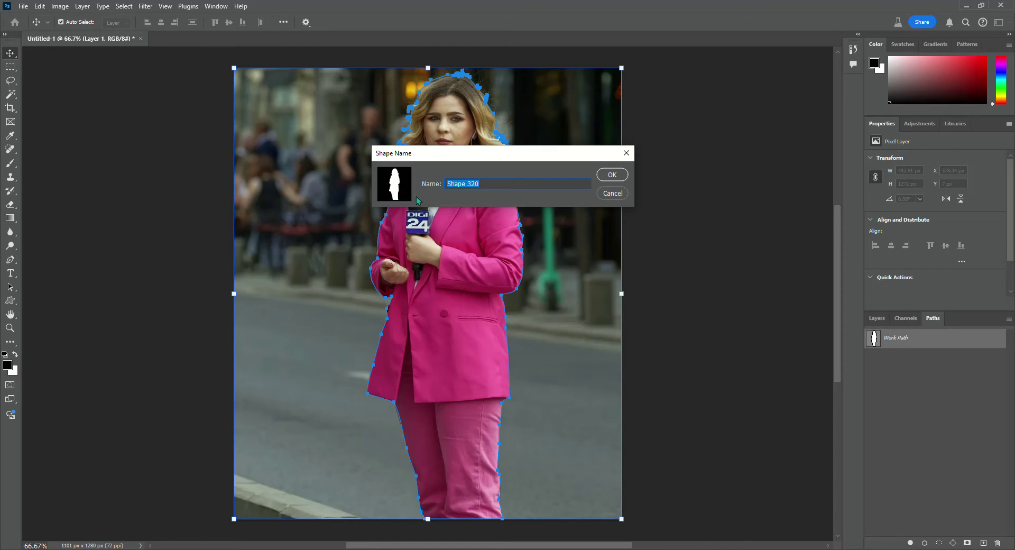
text(womanstanding)
key(Return)
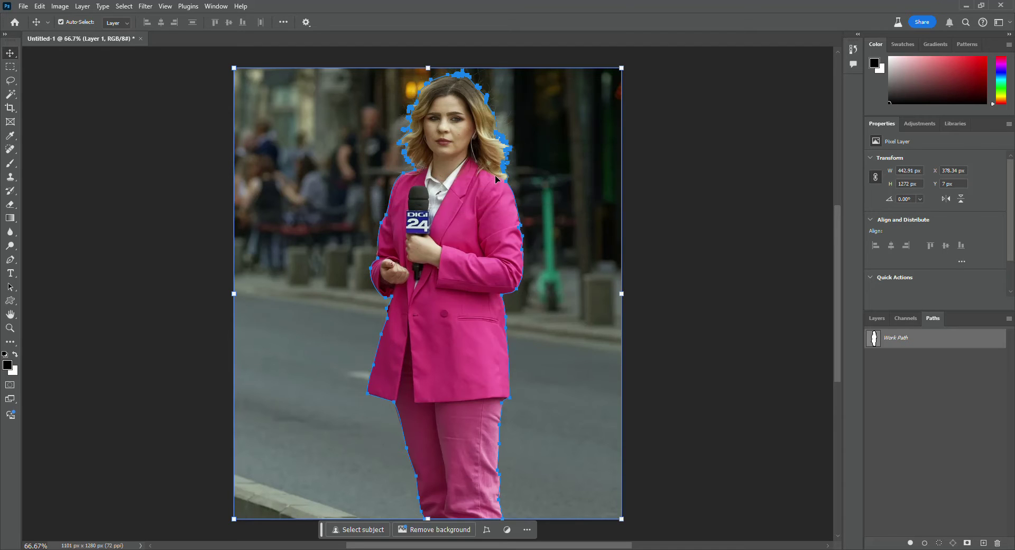
Step: Create a new document from the Default Photoshop Size preset, 7 x 5 in at 300 ppi
click(23, 6)
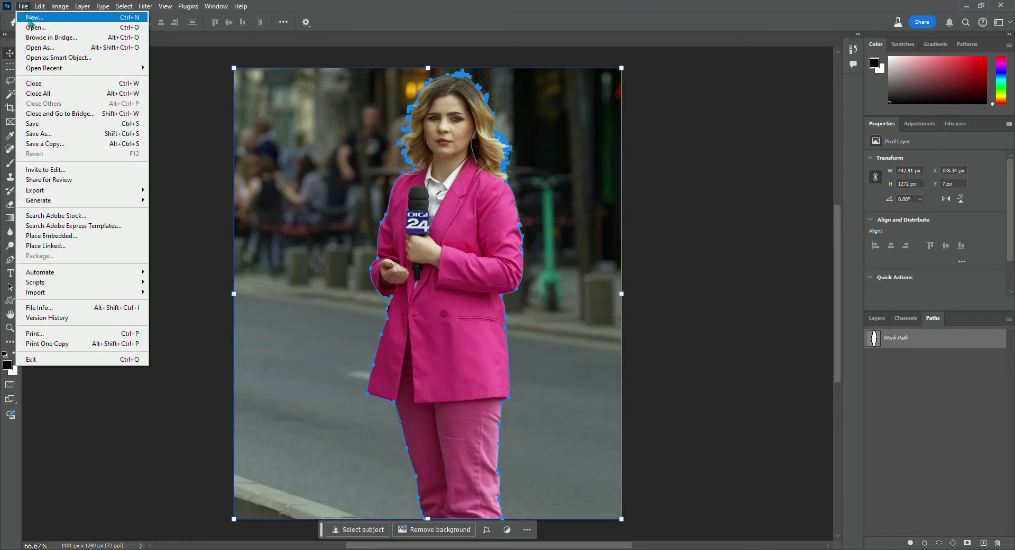
click(33, 18)
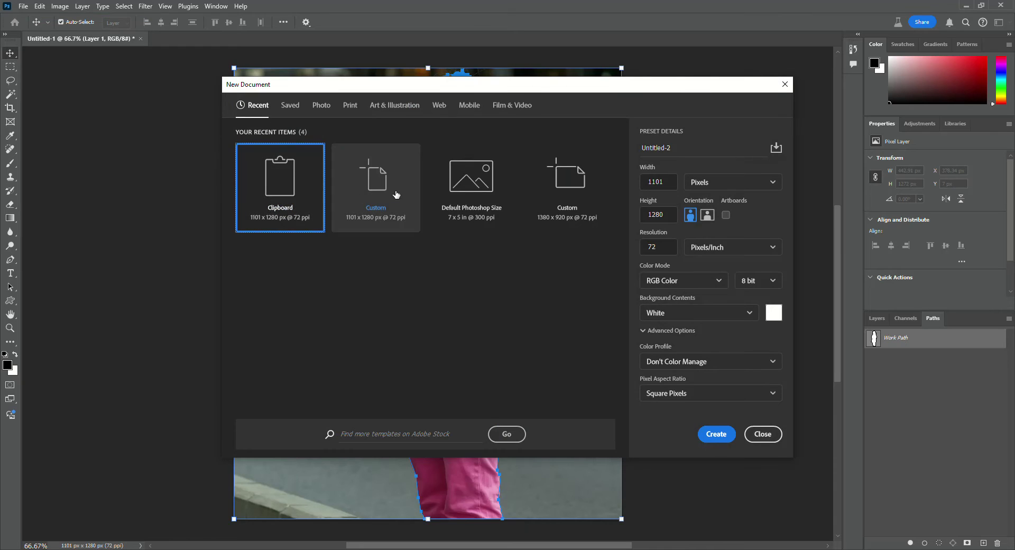
click(467, 184)
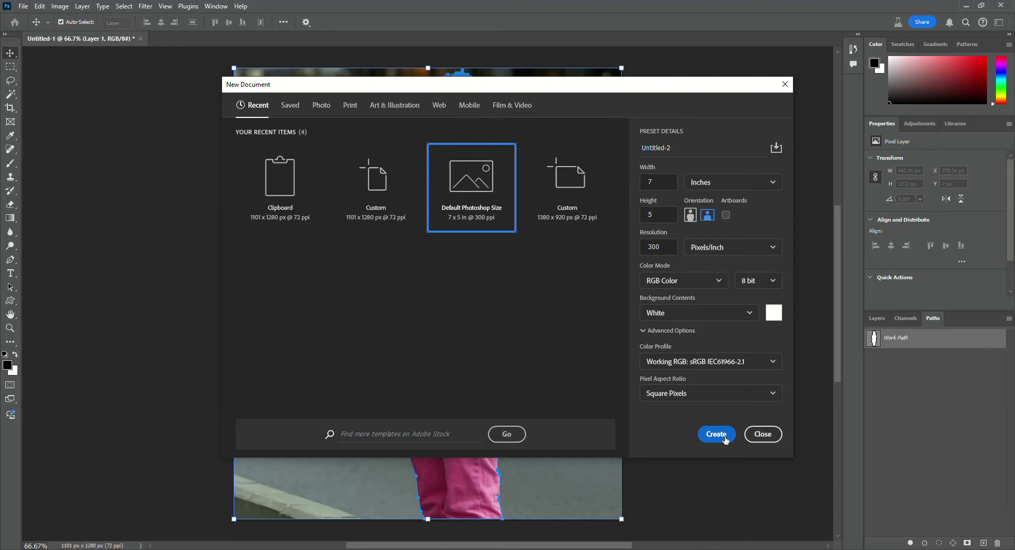
click(716, 433)
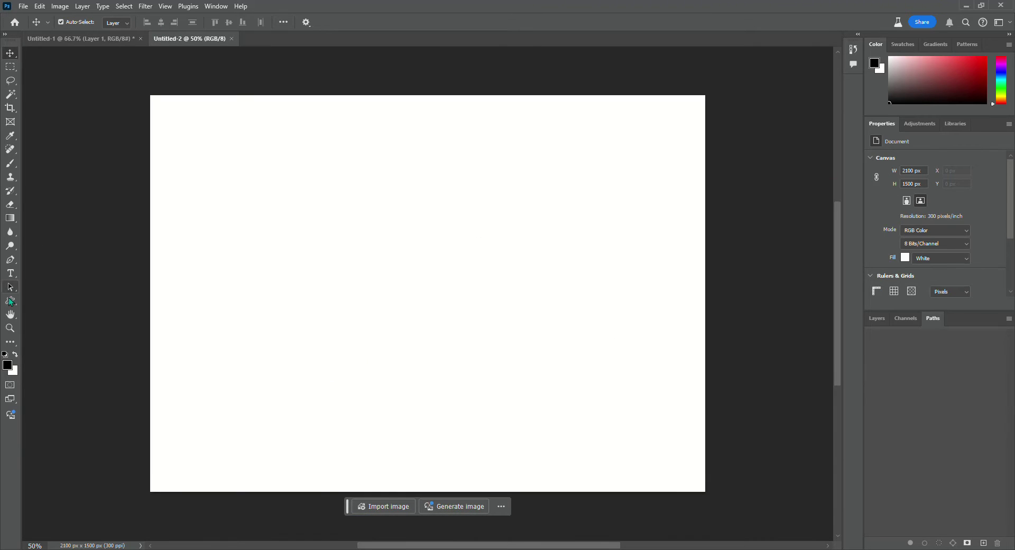
Step: Draw the womanstanding custom shape about 498 x 1429 px on the canvas, move it to the centre and deselect it
click(10, 300)
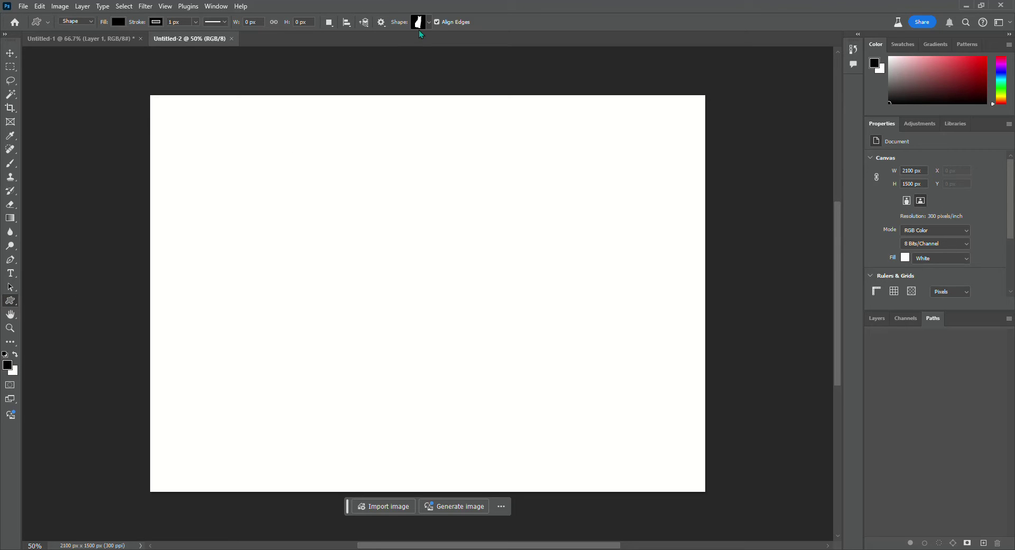
click(431, 21)
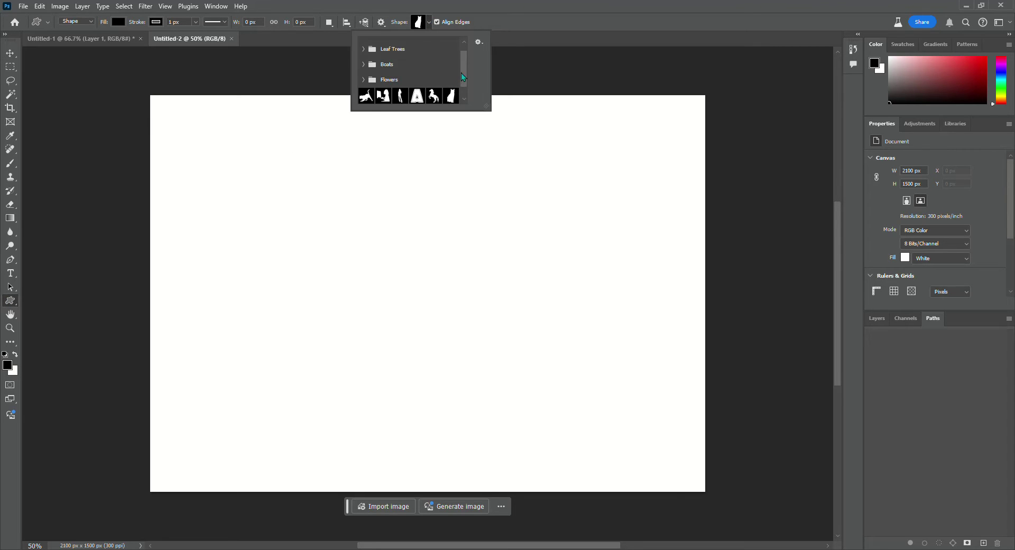
scroll(461, 72, down, 1)
click(366, 96)
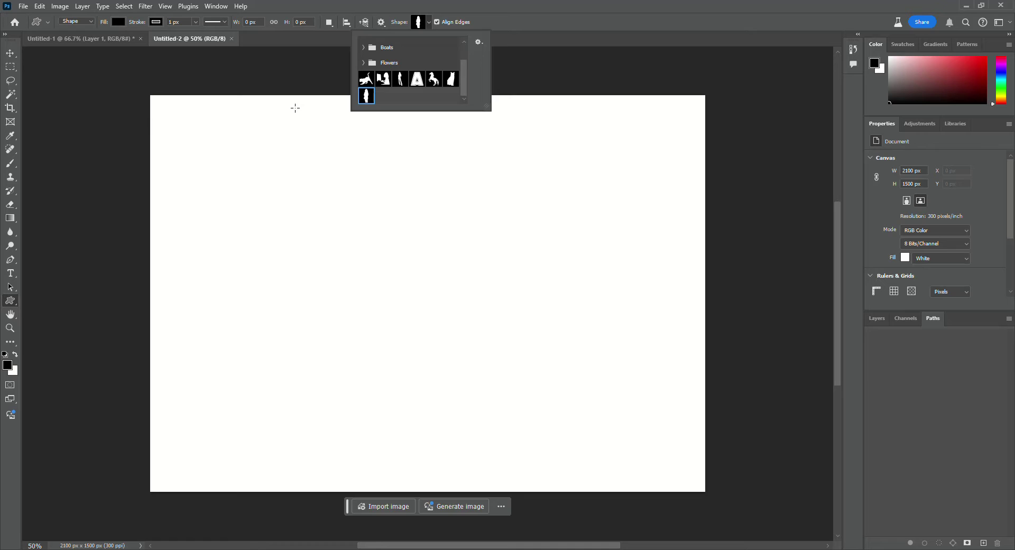
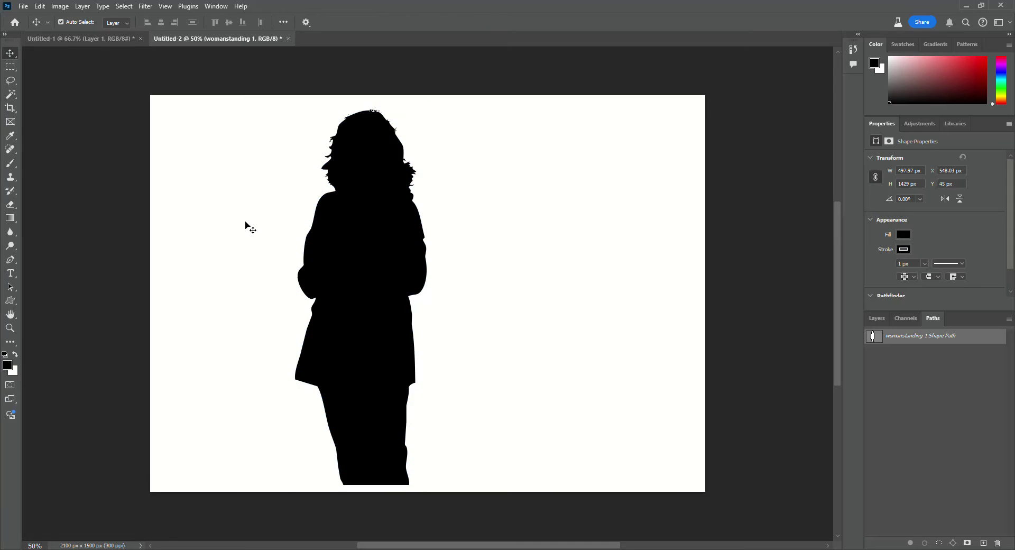
drag(373, 254, 432, 256)
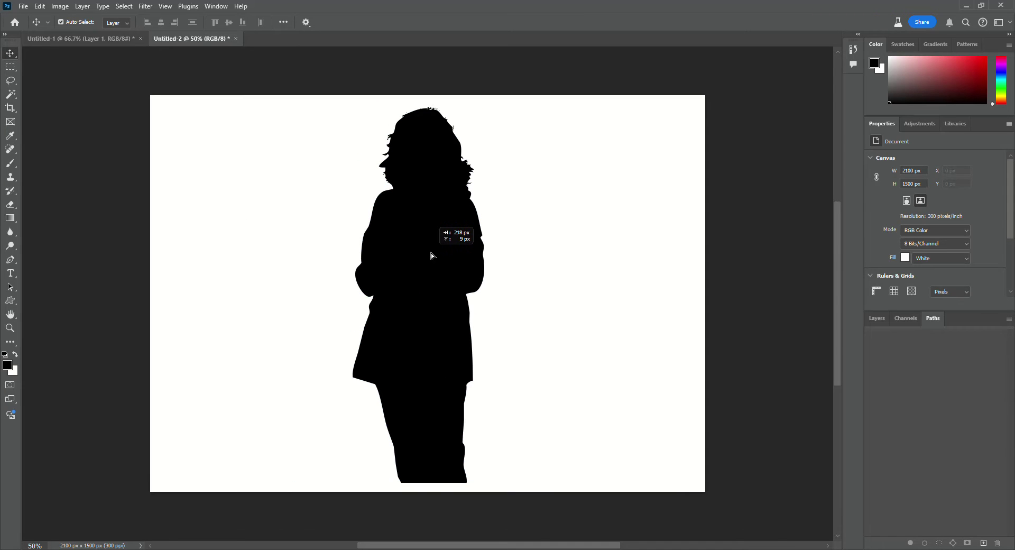
click(687, 264)
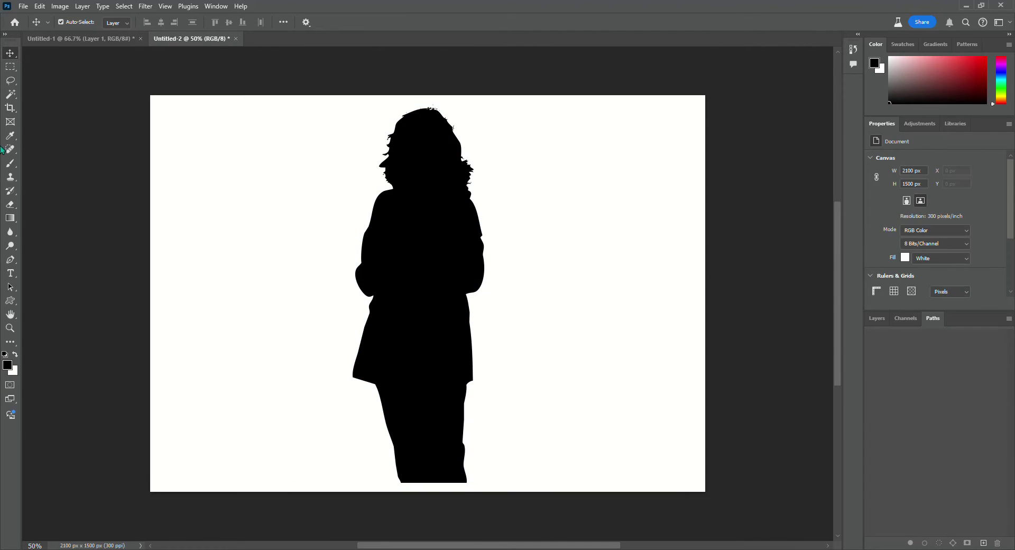
Step: Place the jellyfish pattern image "24" as an embedded object above the womanstanding shape layer and commit the placement
click(23, 7)
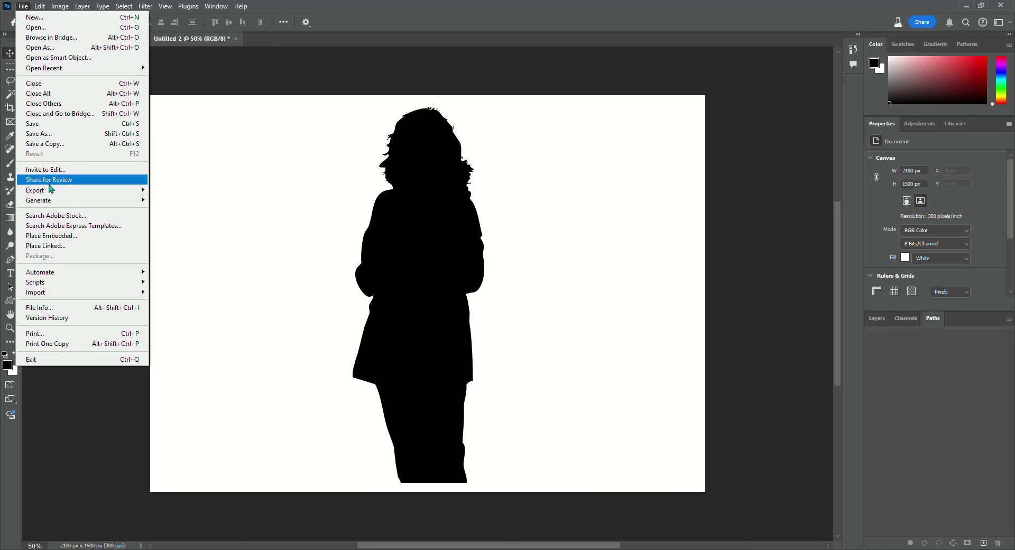
click(65, 235)
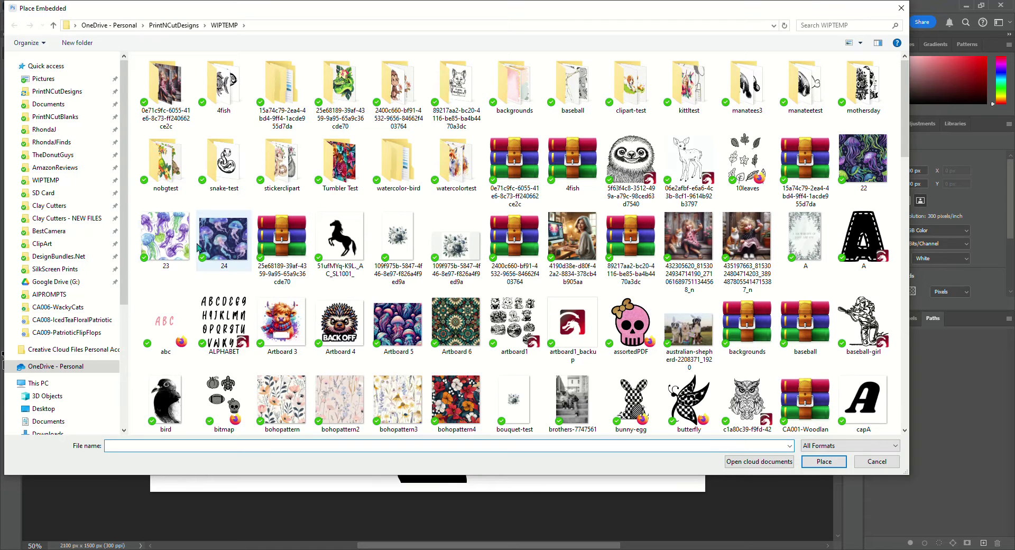
double_click(211, 236)
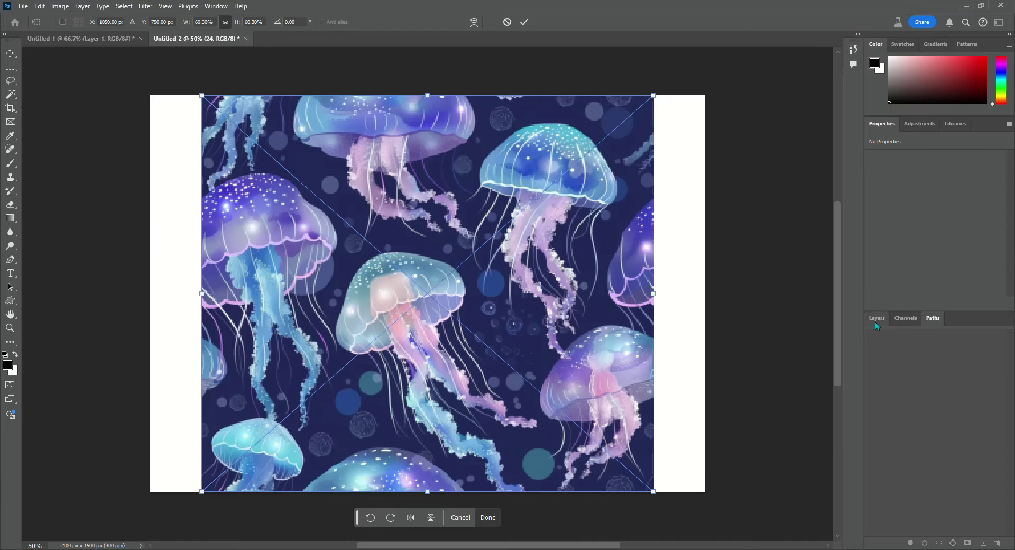
click(877, 319)
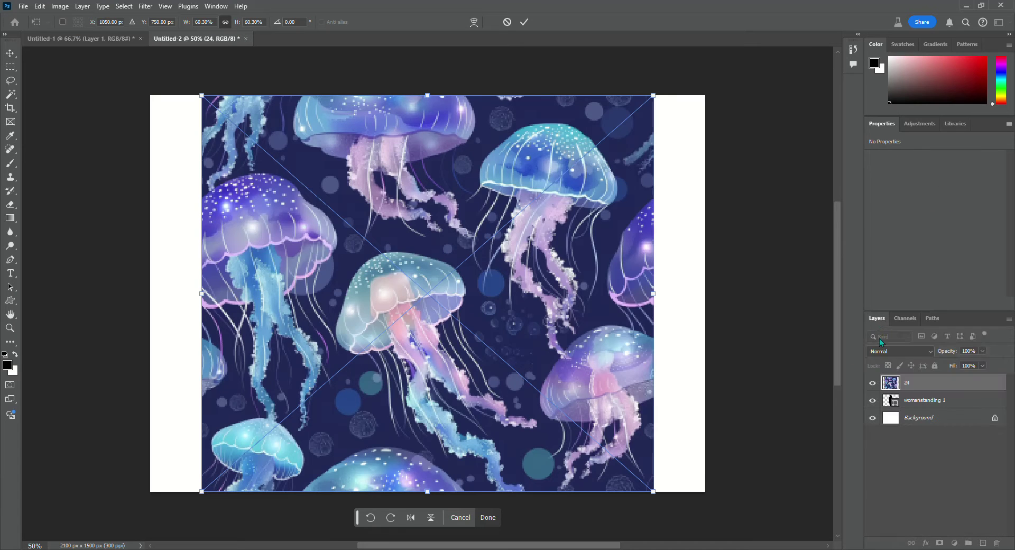
key(Return)
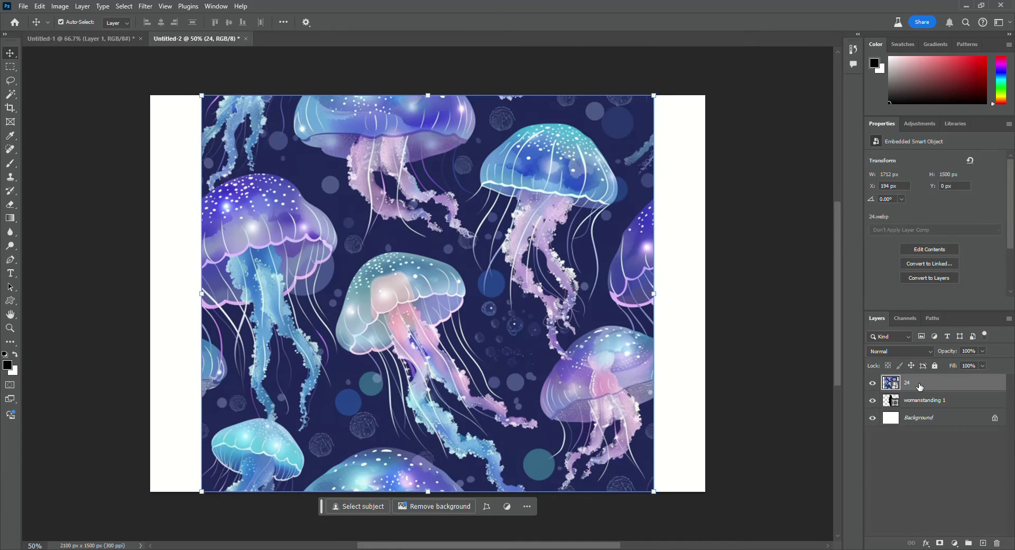
Step: Clip the jellyfish pattern layer to the womanstanding shape with a clipping mask and deselect it
right_click(919, 387)
click(911, 365)
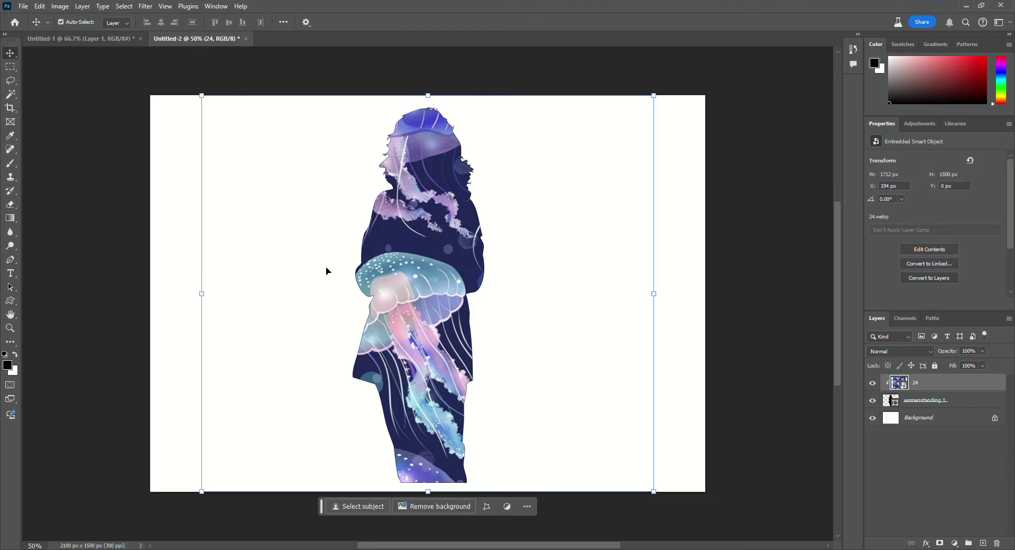
click(784, 337)
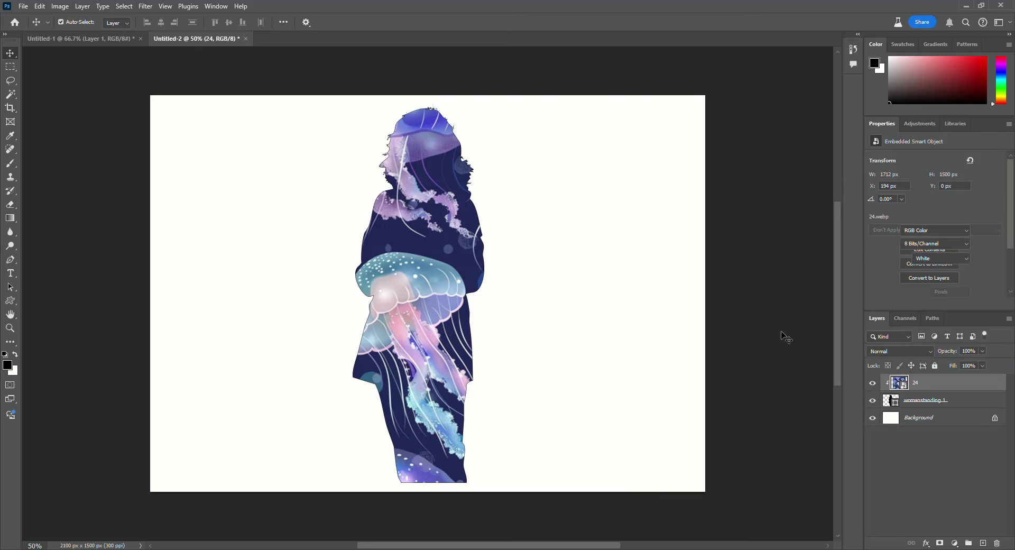
Step: Save the document in the WIPTEMP folder as a Photoshop PDF named "womanprofile"
click(23, 6)
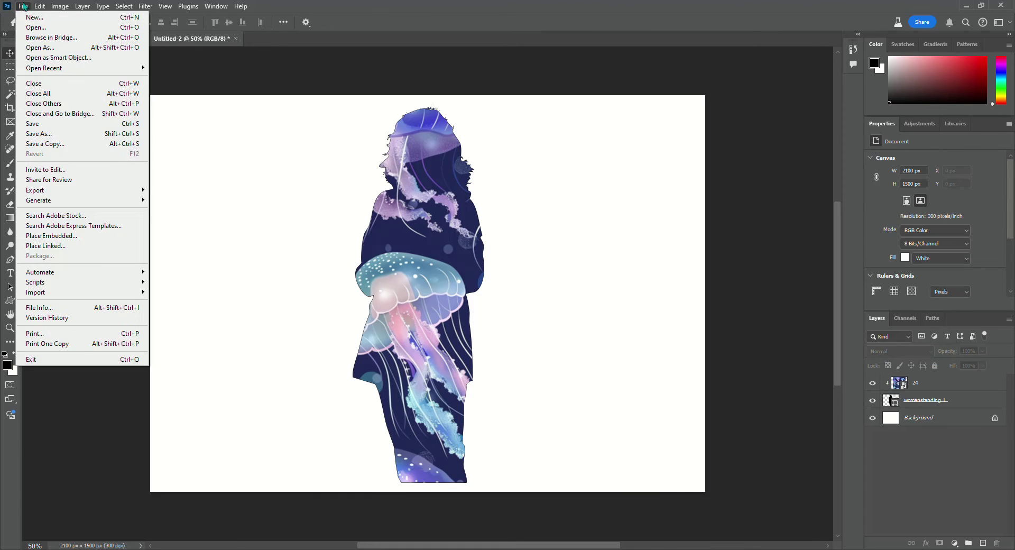
click(46, 137)
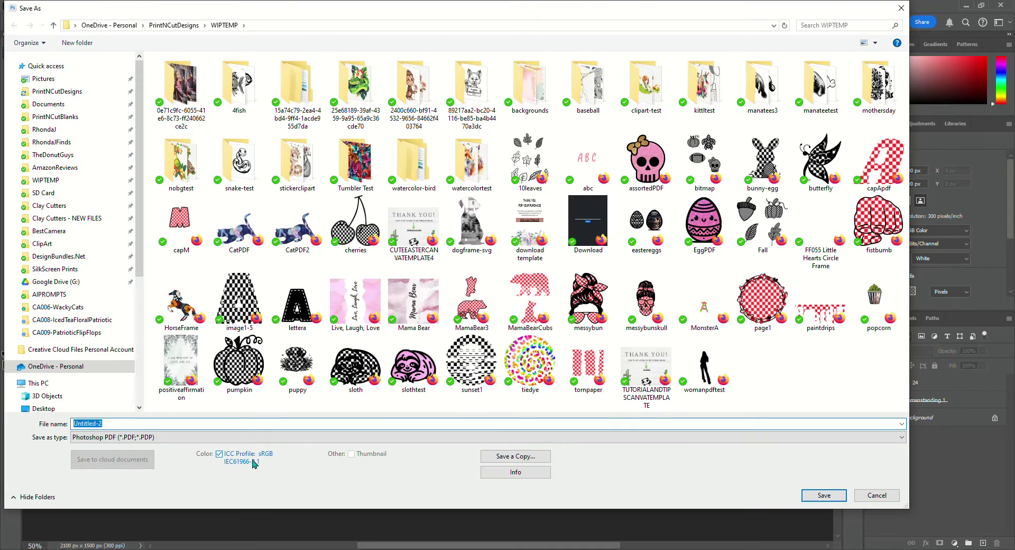
text(womanprofile)
key(Return)
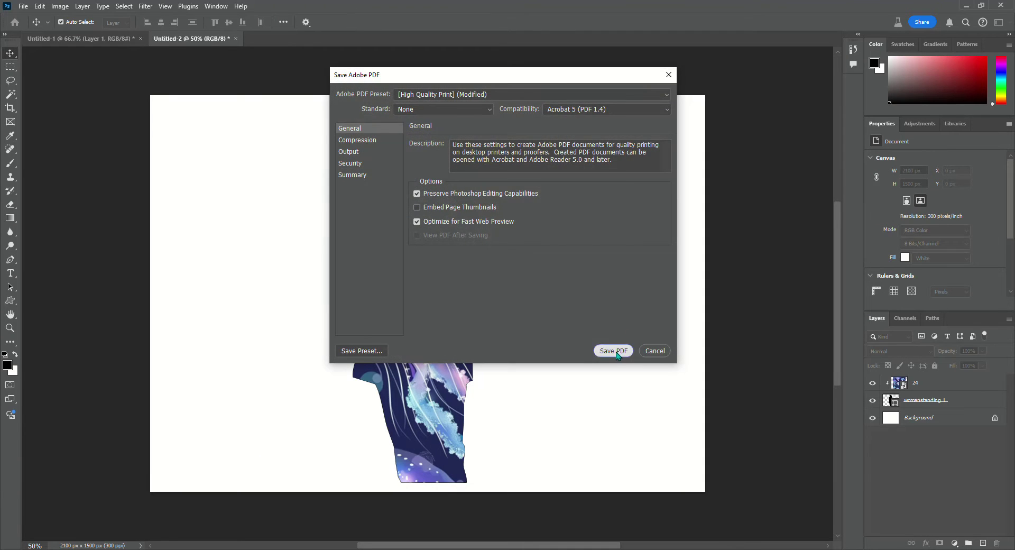
click(616, 351)
Step: Switch to the Canva Projects page in the browser and upload the womanprofile PDF from the WIPTEMP folder
click(966, 5)
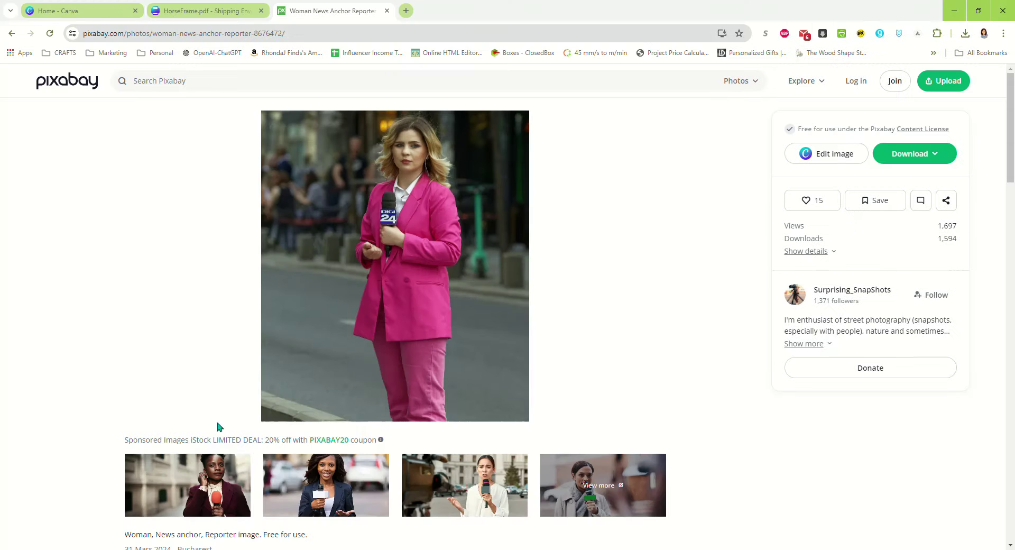
click(192, 9)
key(ctrl+shift+Tab)
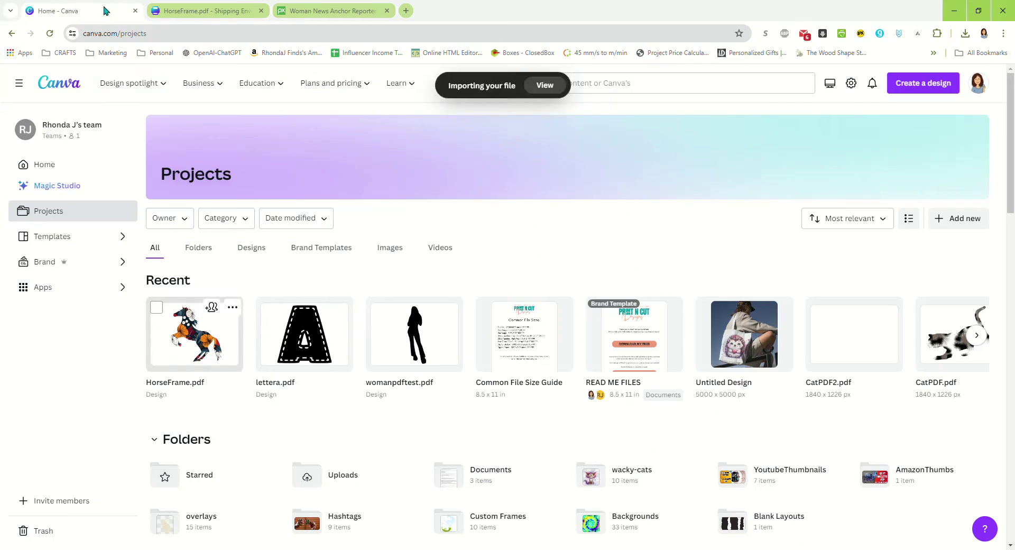
click(971, 224)
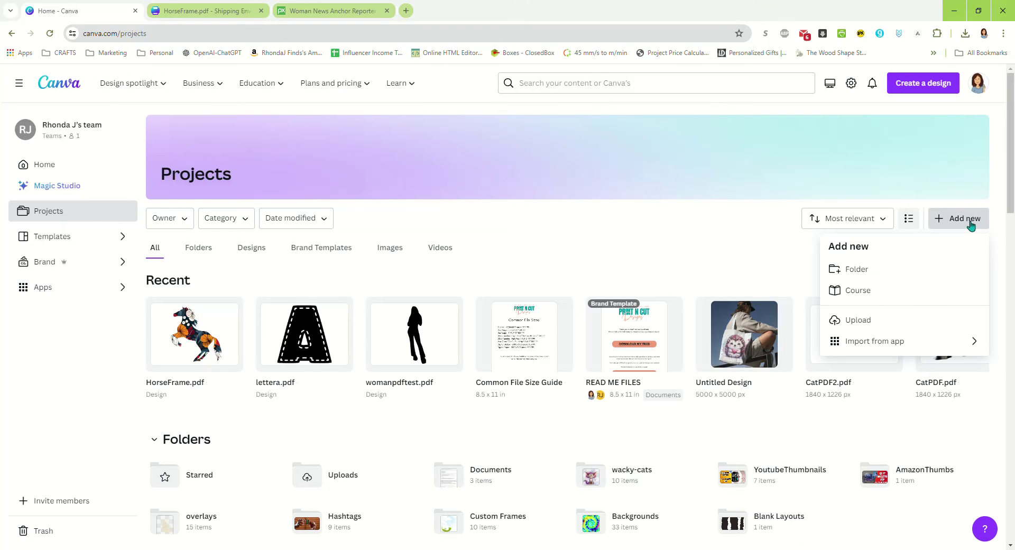
click(849, 320)
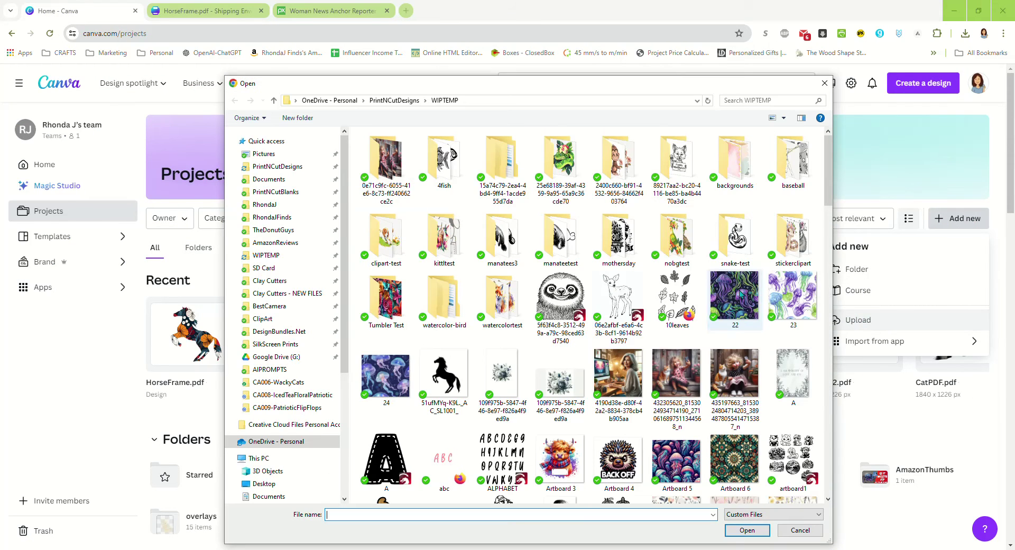
scroll(595, 304, down, 15)
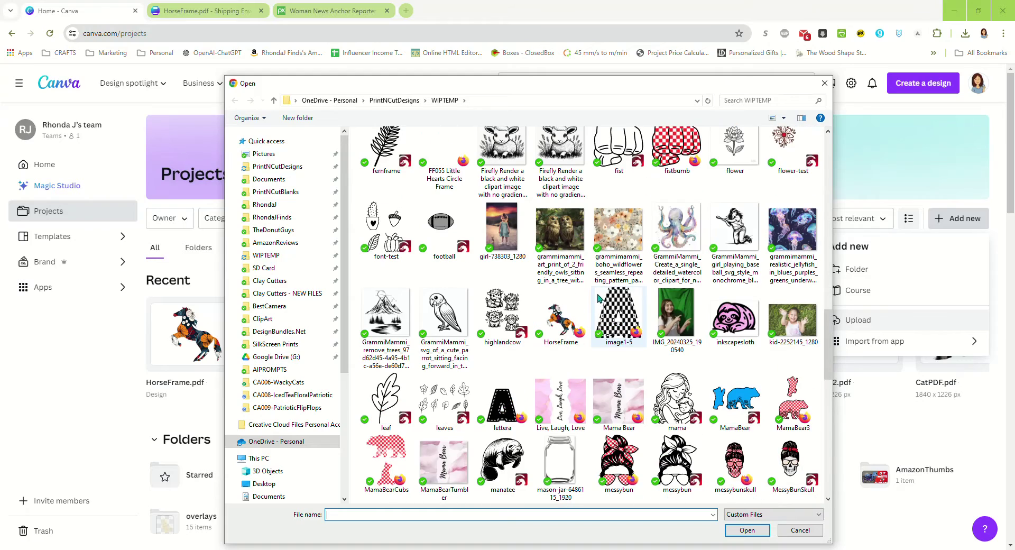
scroll(596, 312, down, 10)
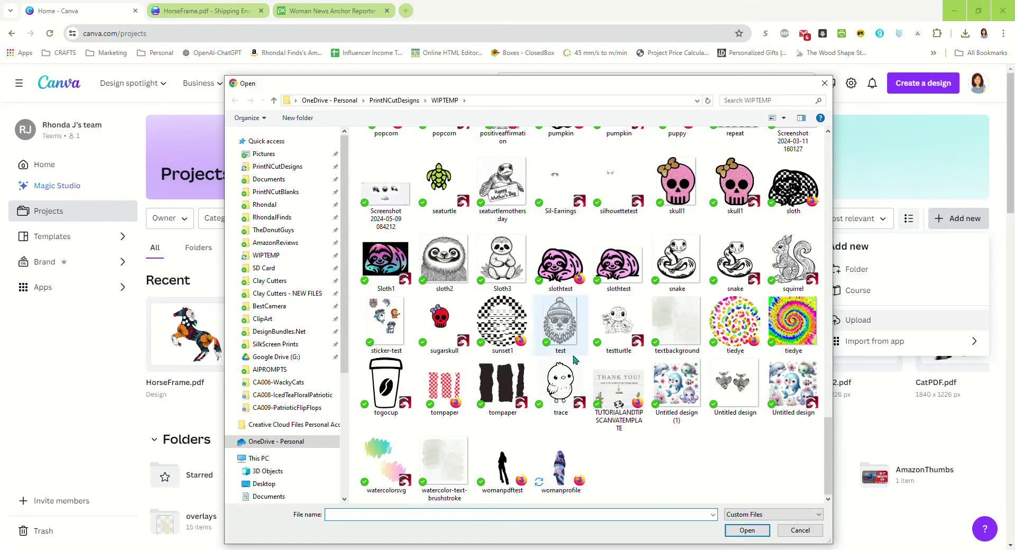
double_click(555, 471)
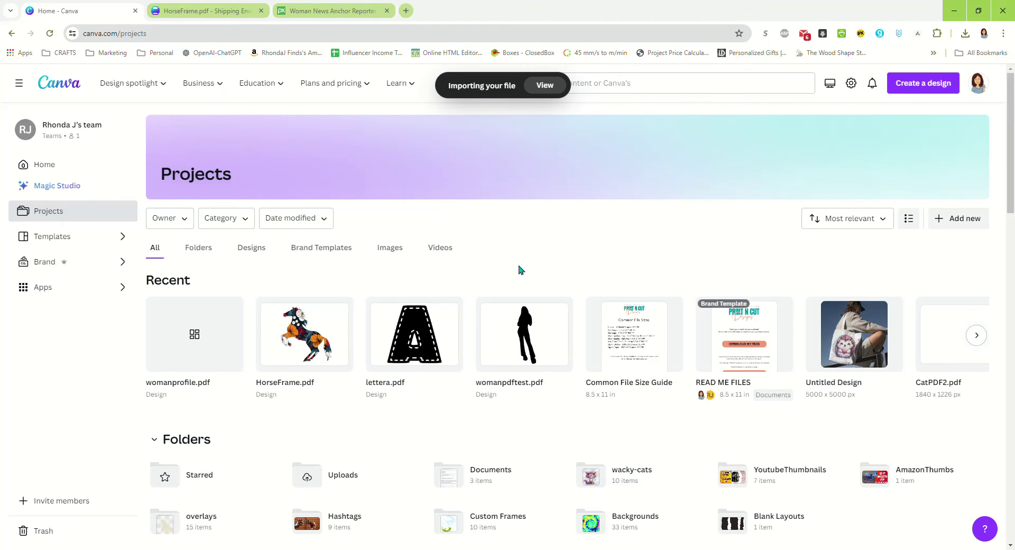
Step: Open the imported womanprofile.pdf design and delete the jellyfish images from the stacked woman-shaped frames, keeping the frame
click(192, 347)
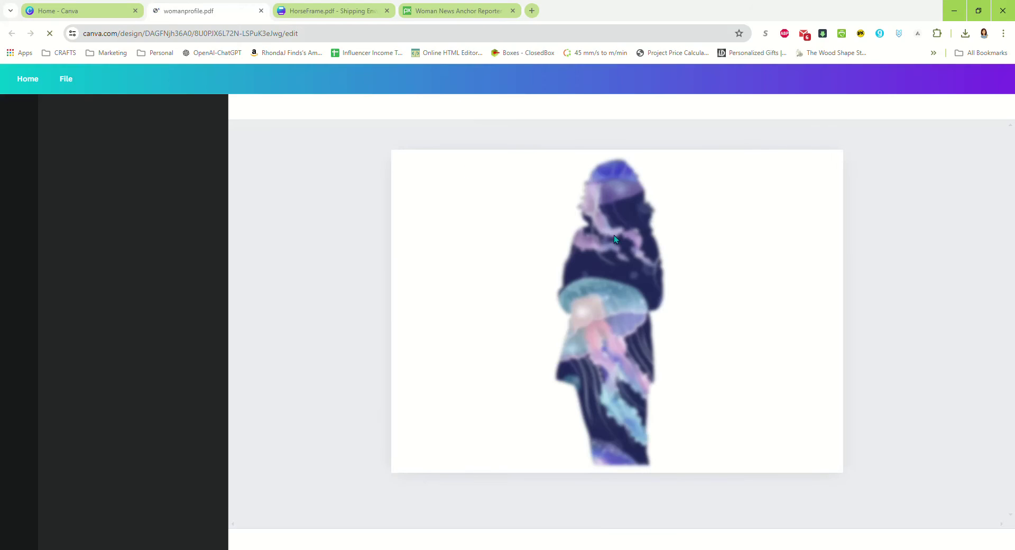
click(617, 391)
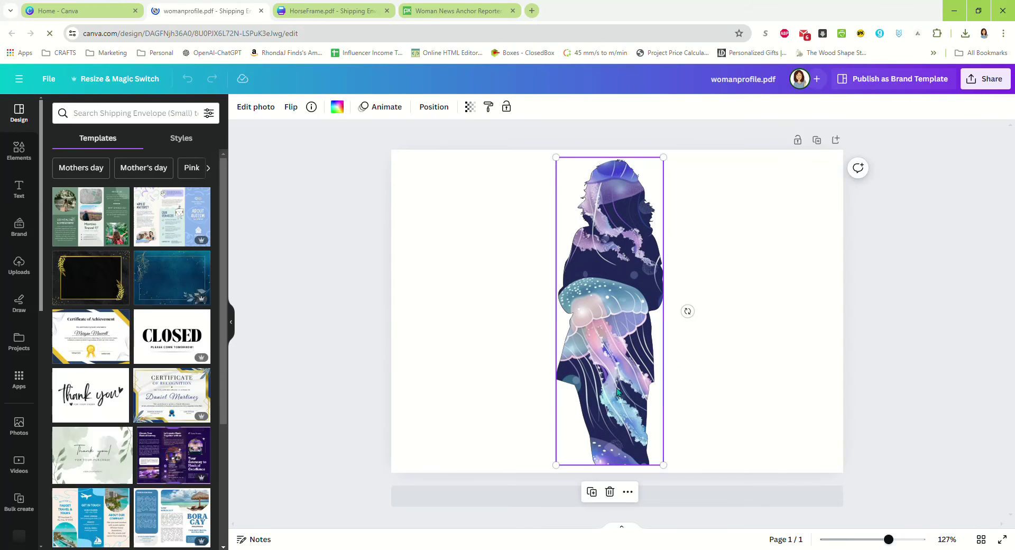
click(610, 491)
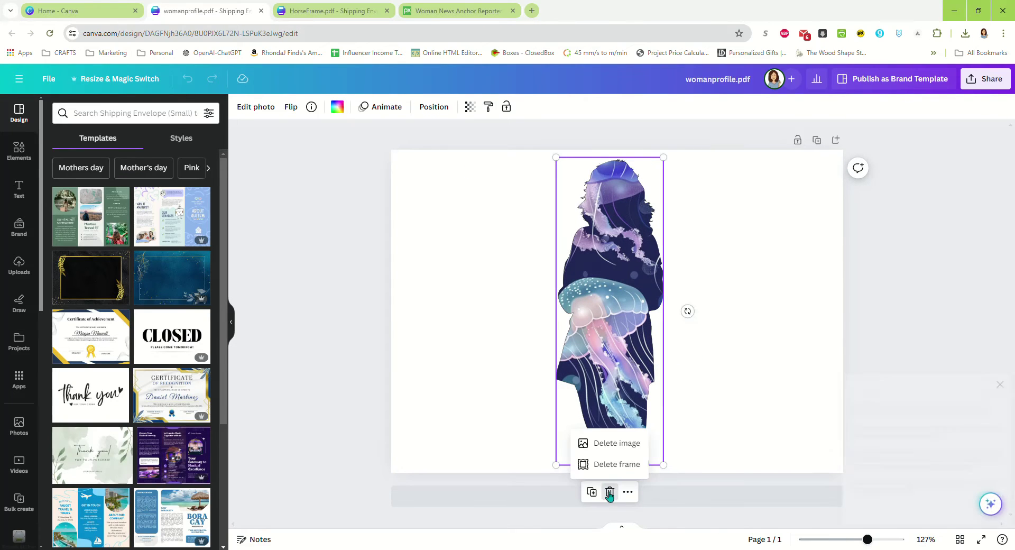
click(613, 444)
click(606, 452)
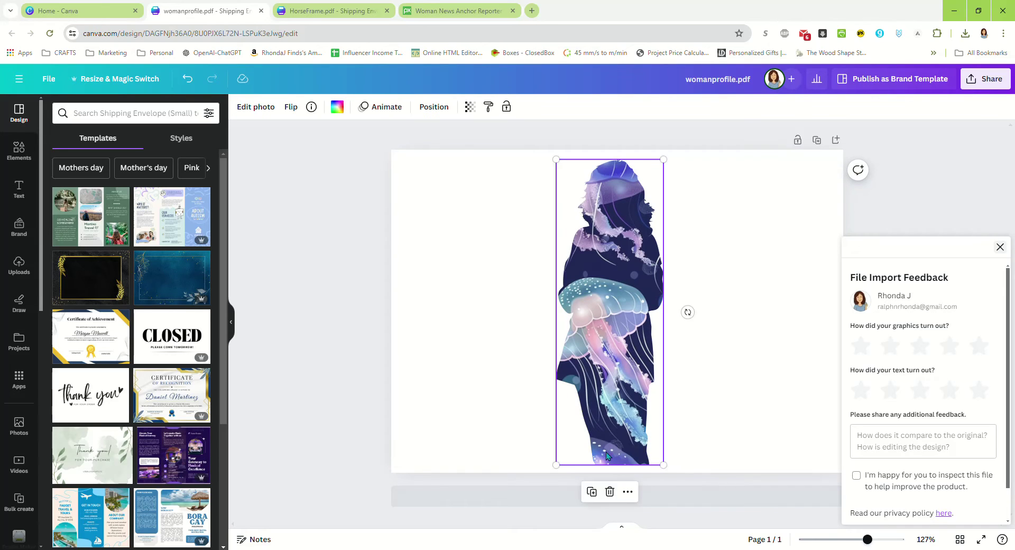
click(609, 492)
click(613, 444)
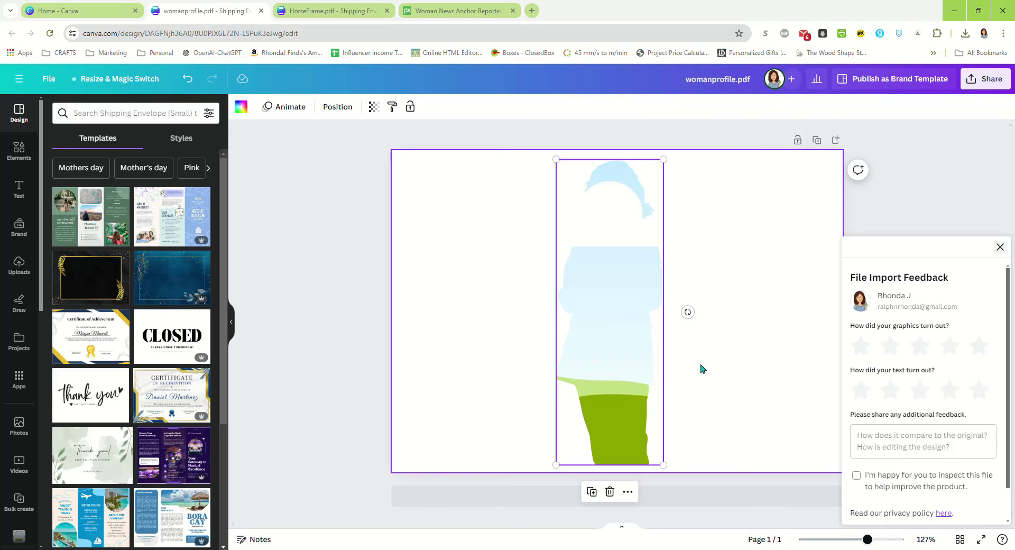
Step: Dismiss the File Import Feedback form, try deleting the woman-shaped frame and undo the deletion
click(1000, 247)
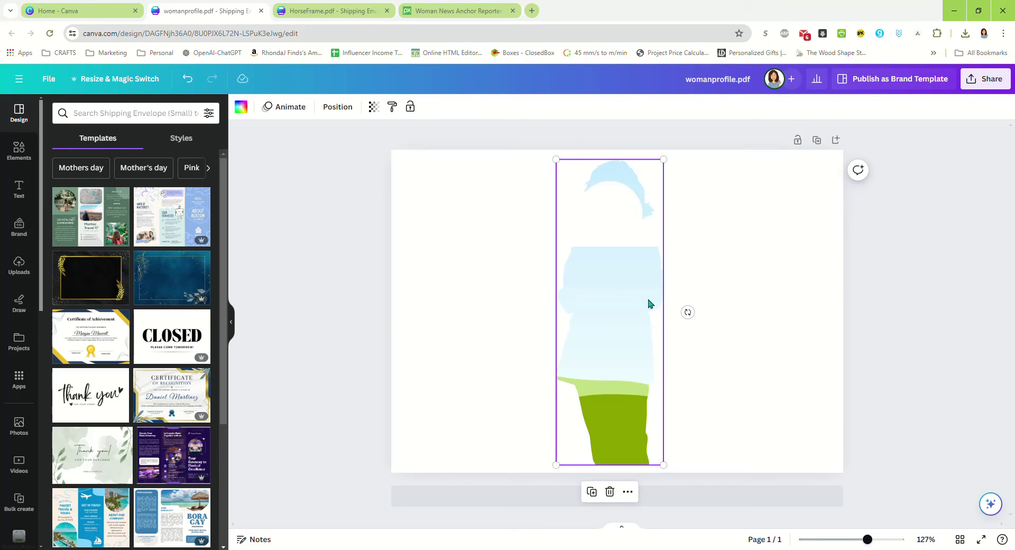
click(610, 492)
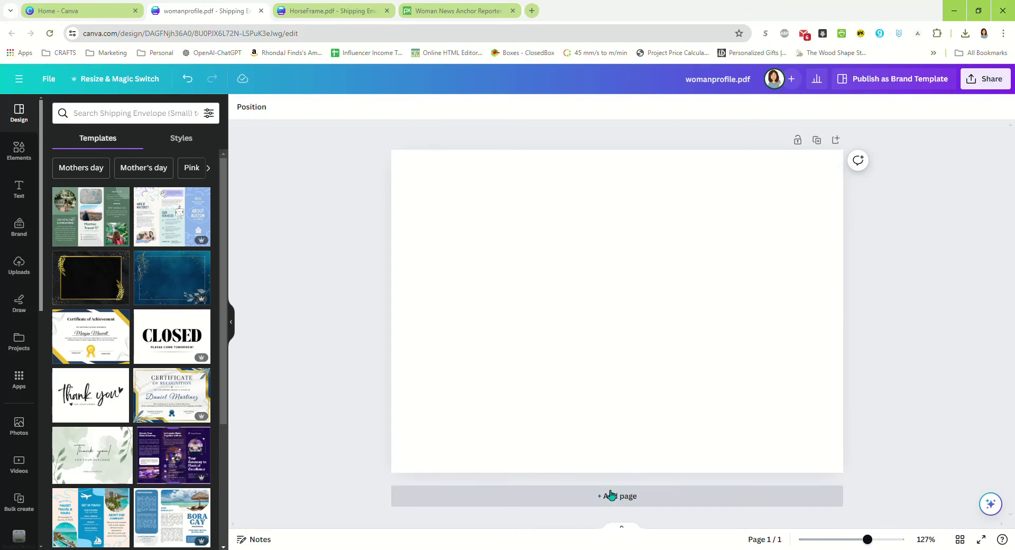
click(192, 83)
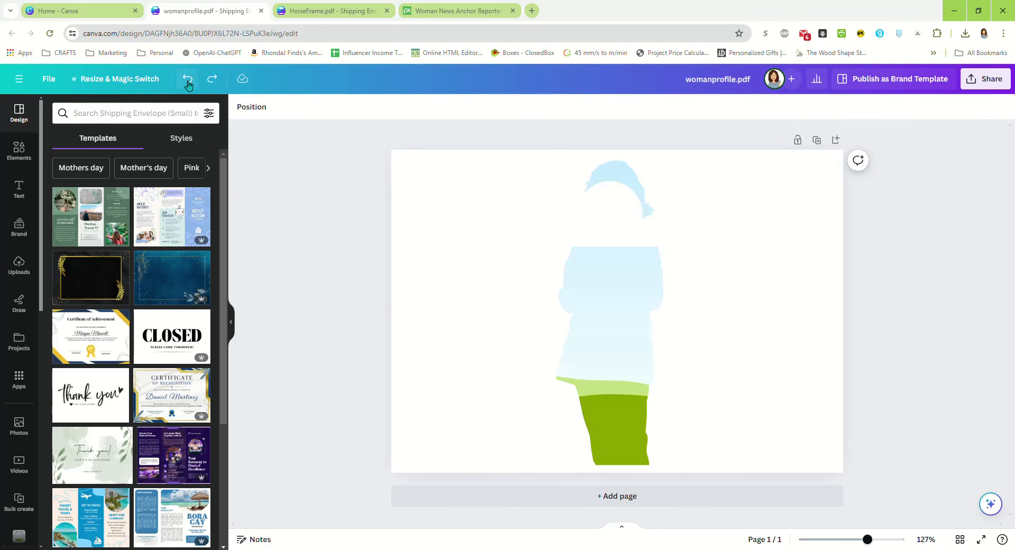
Step: Fill the woman-shaped frame with the rainbow leopard graphic, and replace that with the orange sunburst image from the recently used elements
click(587, 313)
click(18, 168)
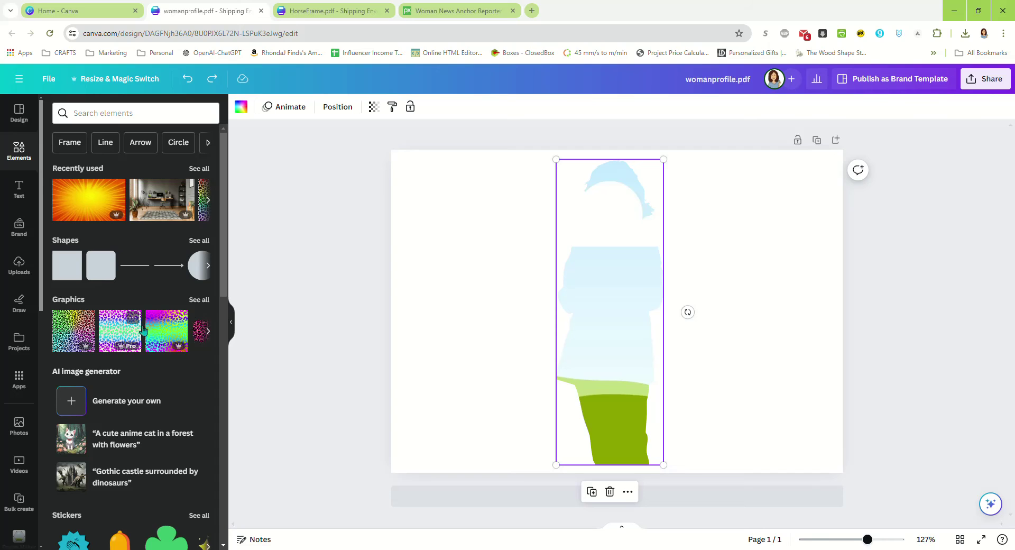
drag(60, 330, 608, 301)
drag(102, 199, 608, 317)
click(340, 260)
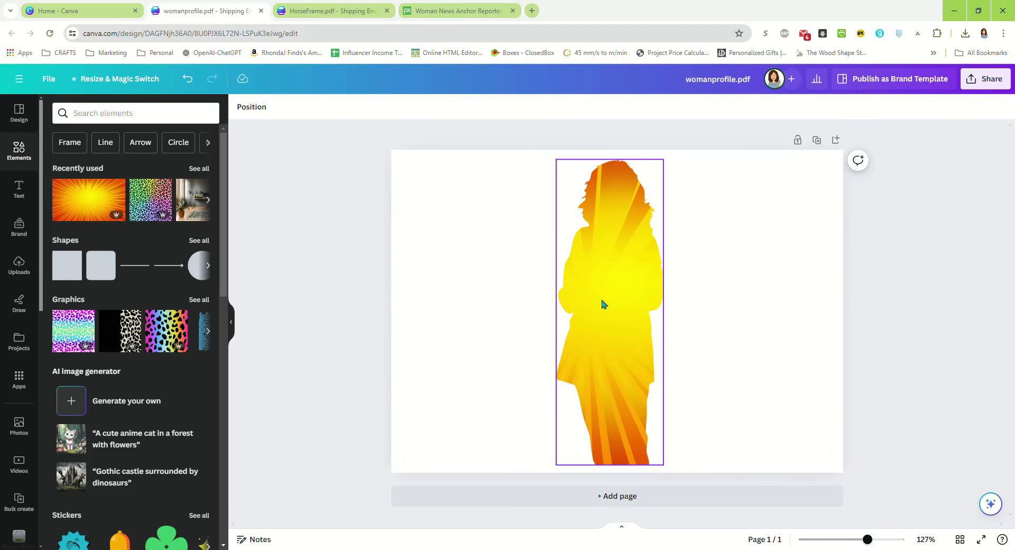
Step: Enlarge the woman-shaped frame slightly and shift it so the figure's lower edge extends just past the bottom of the page
click(636, 436)
drag(664, 465, 675, 478)
mouse_move(626, 414)
mouse_down()
mouse_move(550, 403)
mouse_move(618, 409)
mouse_up()
click(808, 393)
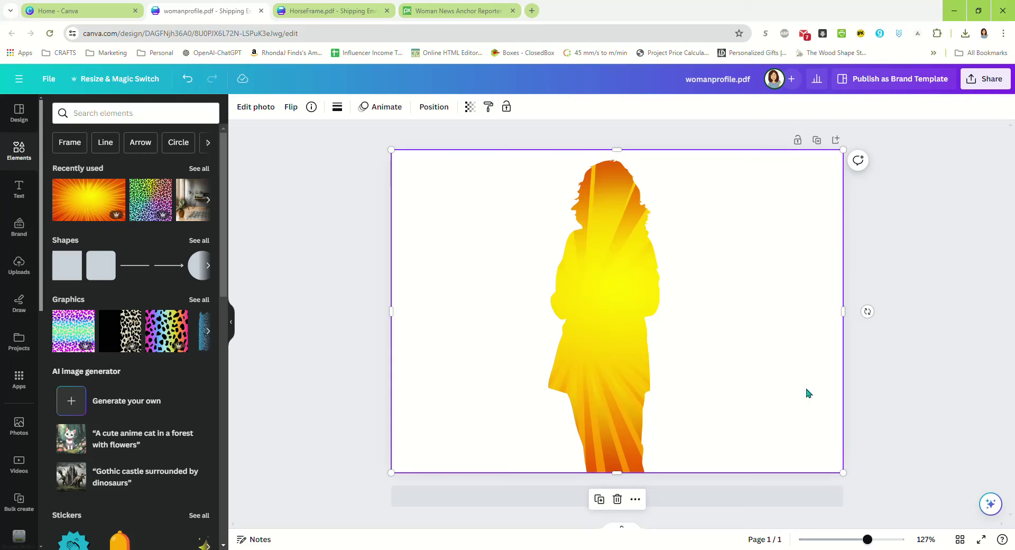
click(932, 387)
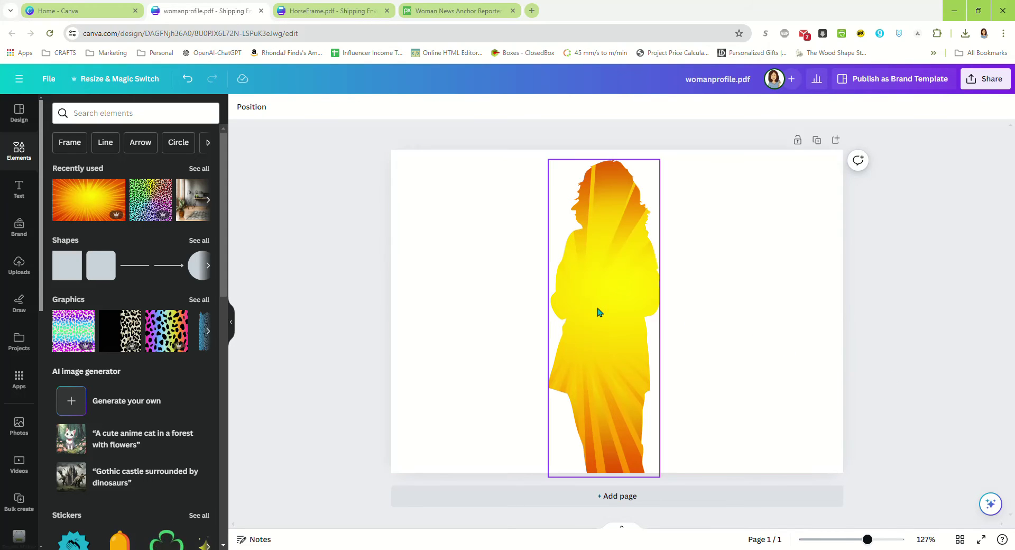
Step: Show all recently used elements and fill the woman frame in turn with the yellow comic burst, green-yellow gradient and pastel watercolor images
click(195, 169)
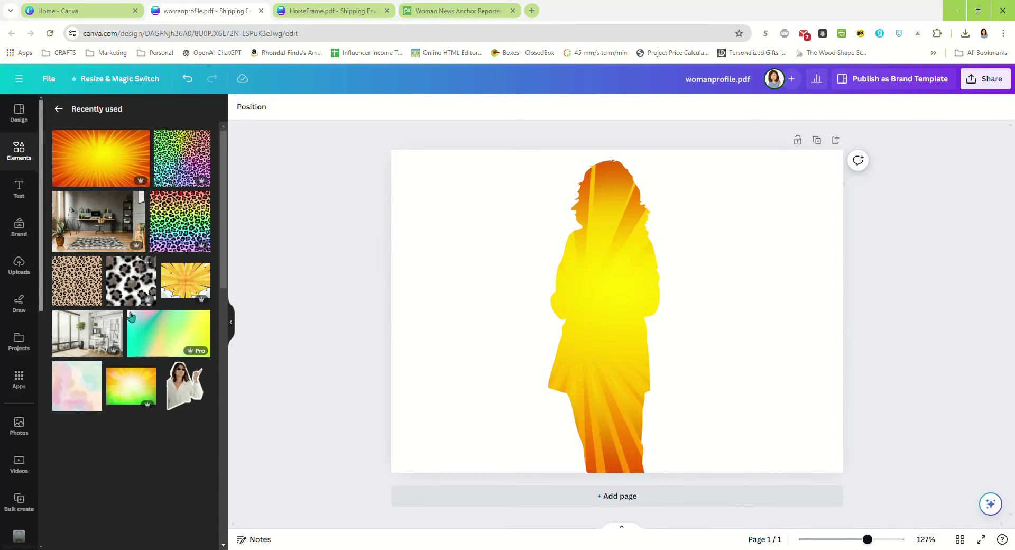
drag(185, 281, 576, 284)
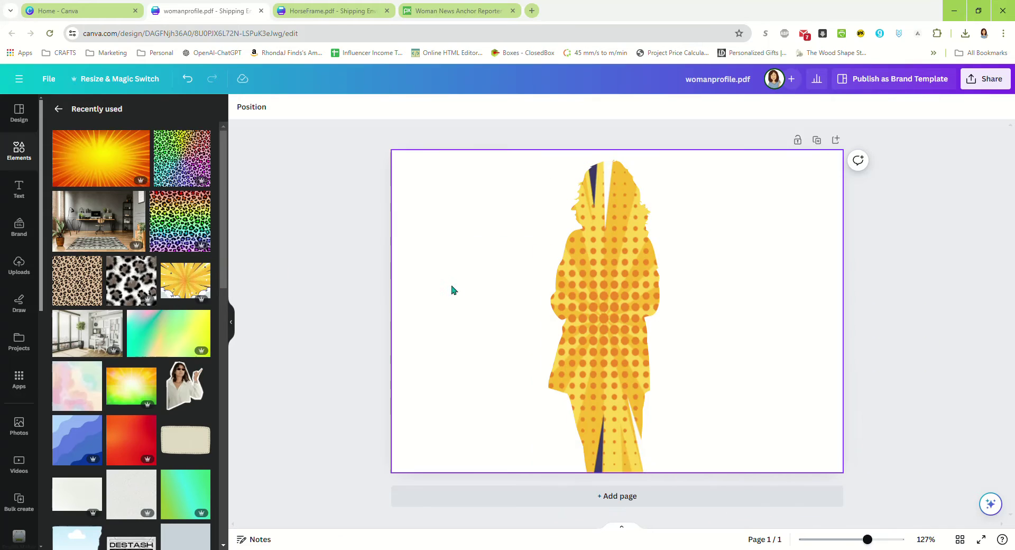
drag(169, 333, 564, 322)
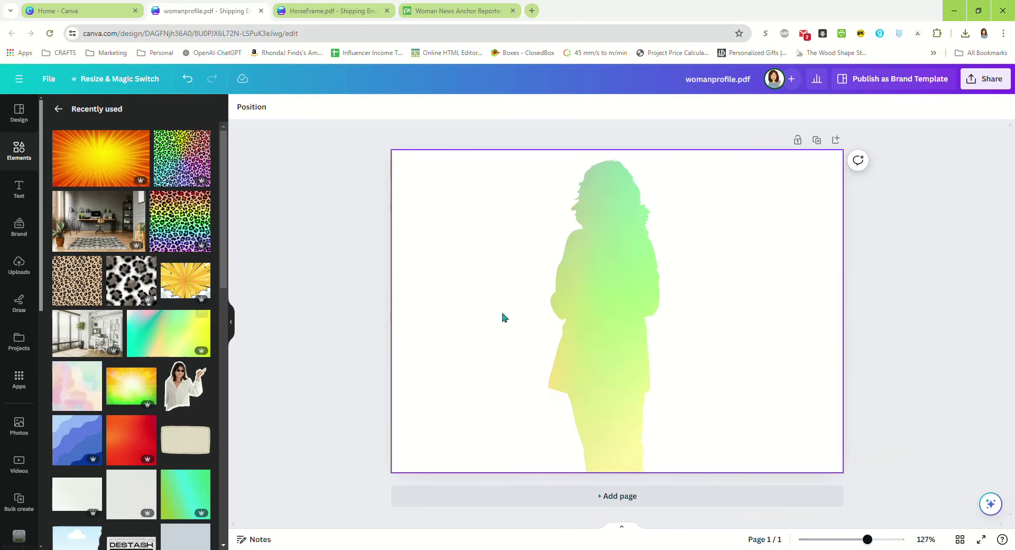
drag(142, 358, 605, 288)
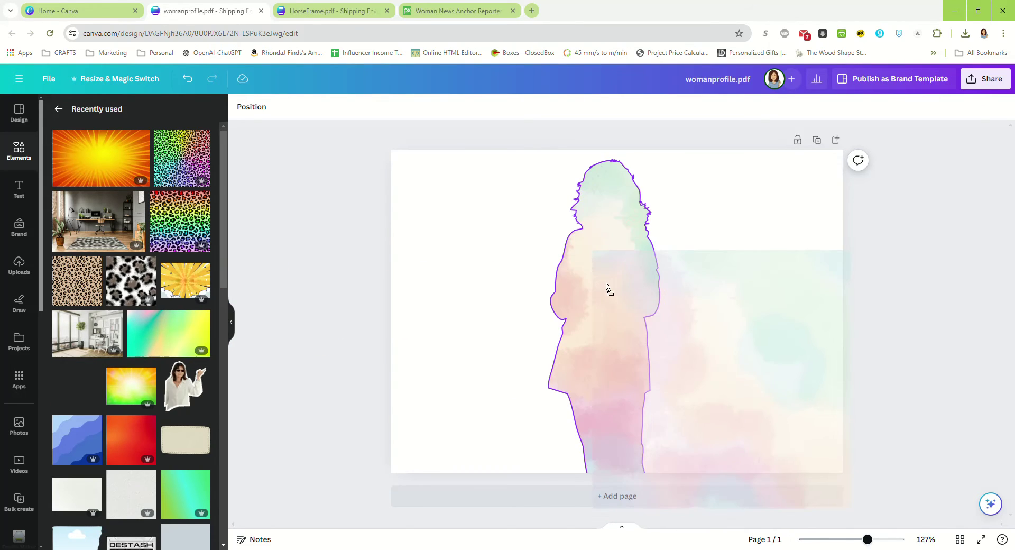
Step: Fill the woman frame with the blue wave image, and replace it with the tan leopard print from the recently used elements
scroll(206, 439, down, 4)
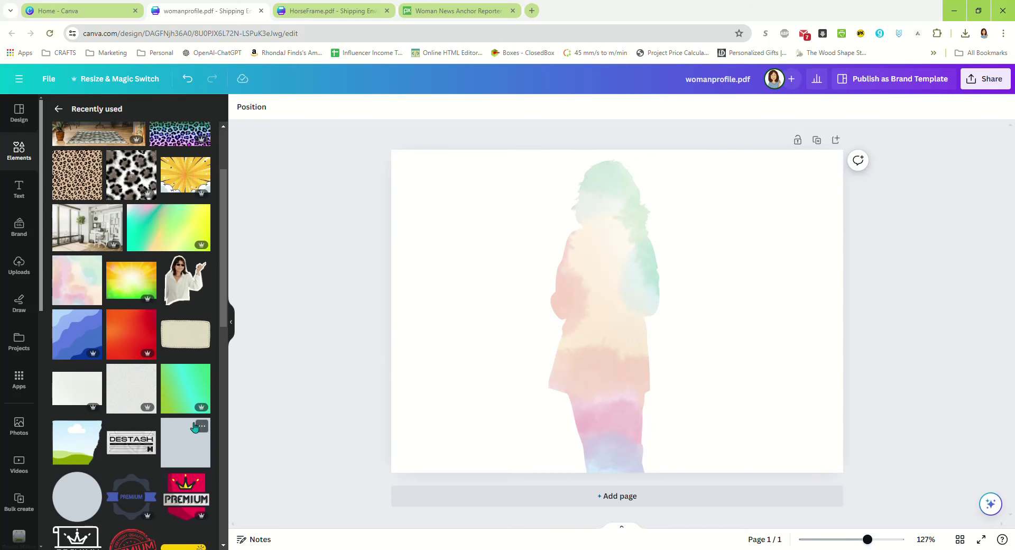
click(636, 291)
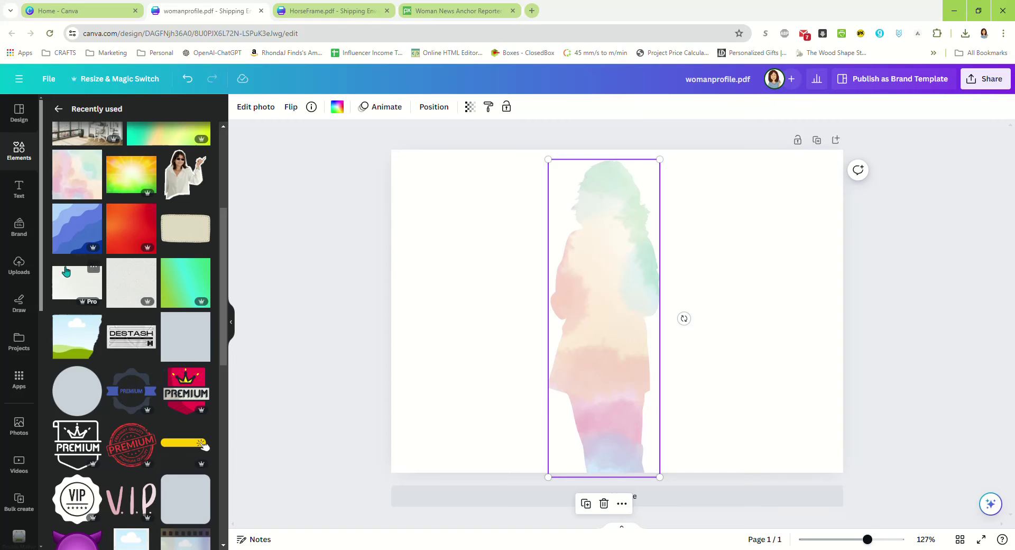
drag(73, 233, 587, 278)
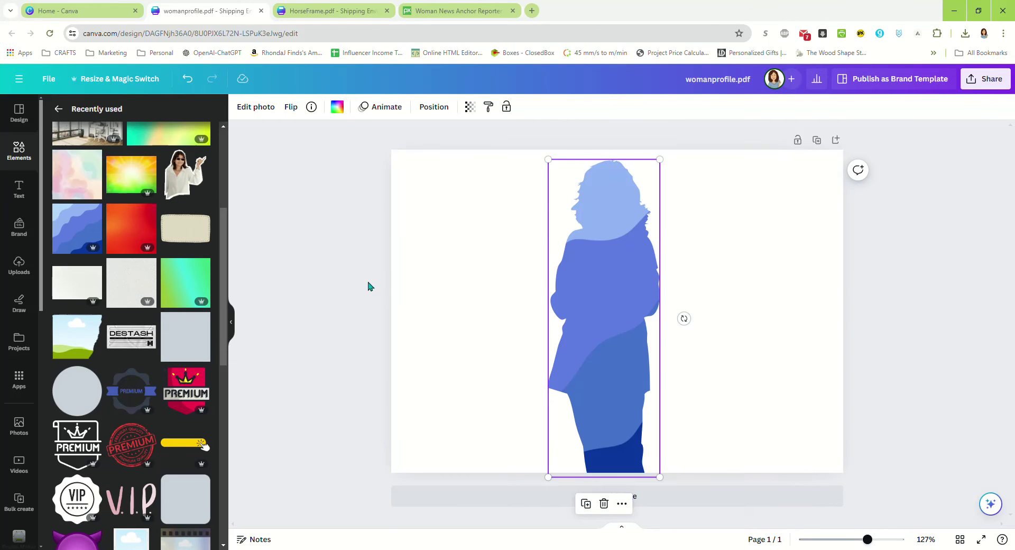
click(369, 286)
scroll(132, 280, up, 5)
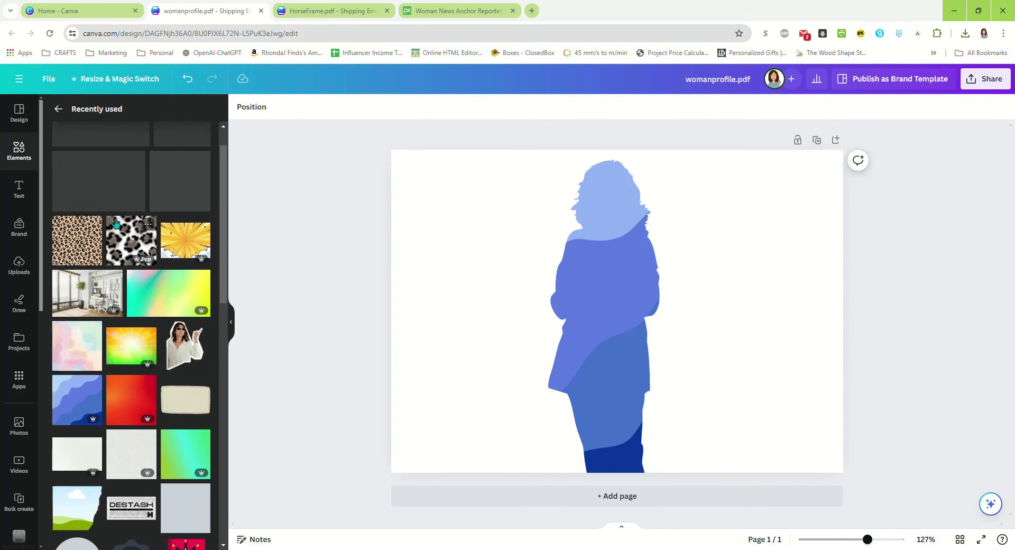
drag(77, 281, 560, 309)
click(444, 308)
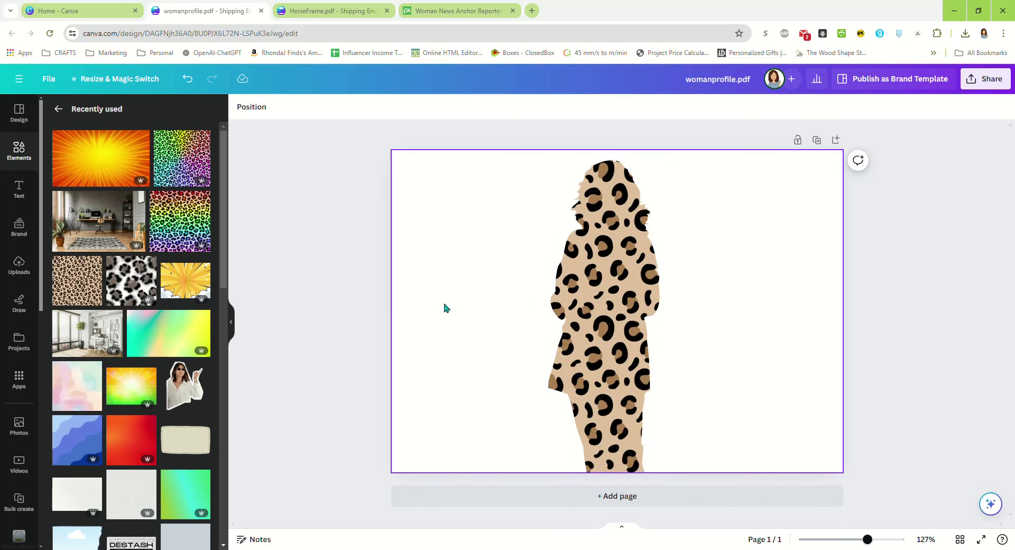
Step: Switch to womanprofile.pdf in Photoshop, select the jellyfish layer and undo the last changes
click(313, 286)
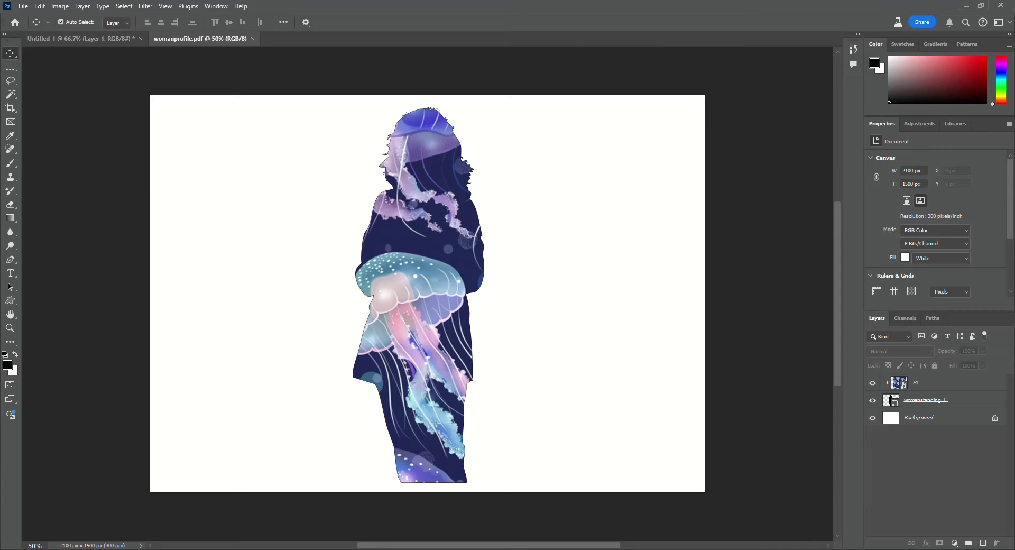
click(459, 335)
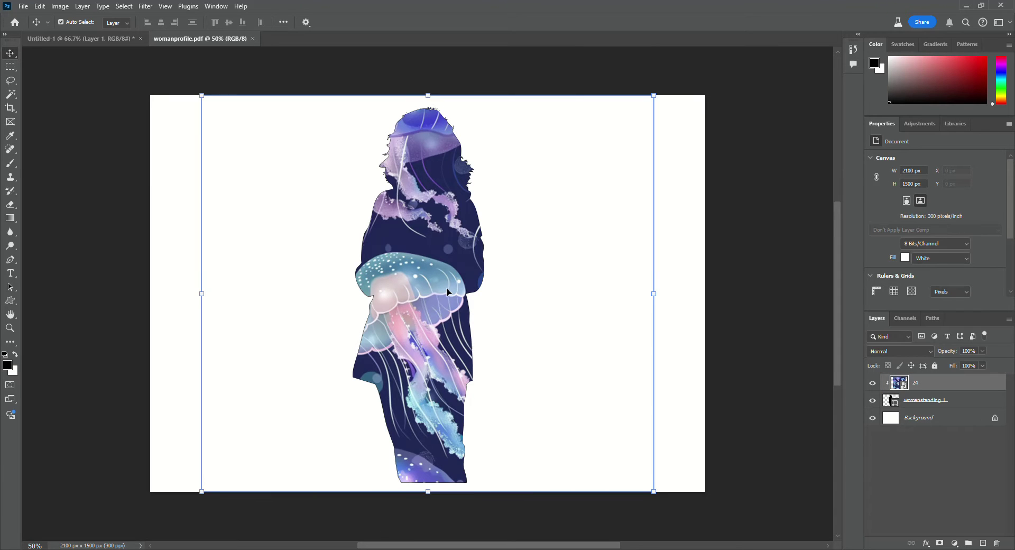
key(ctrl+z)
key(ctrl+z)
key(ctrl+z)
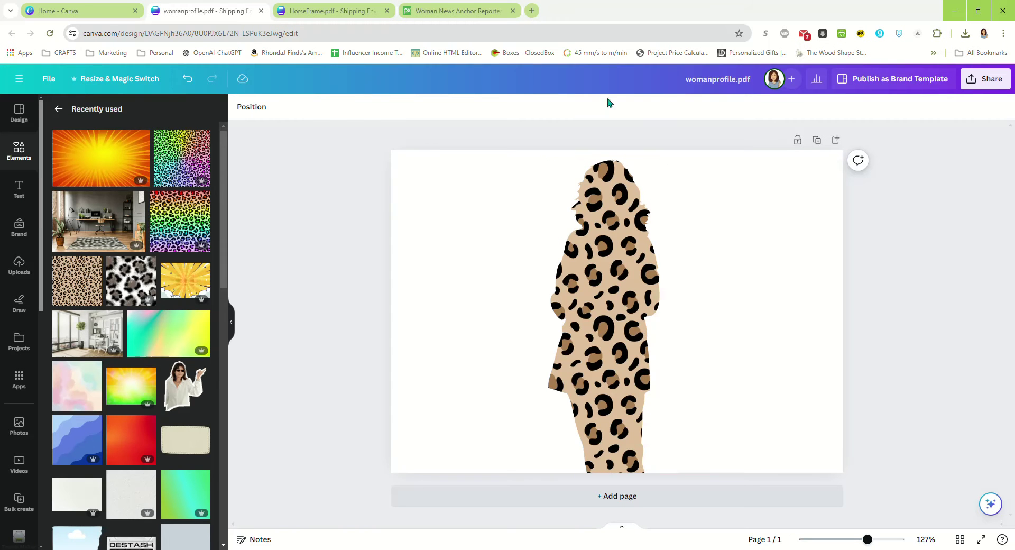
Step: Return to the Pixabay "woman standing" results in the browser and look through the images for full figures with clear outlines
click(445, 7)
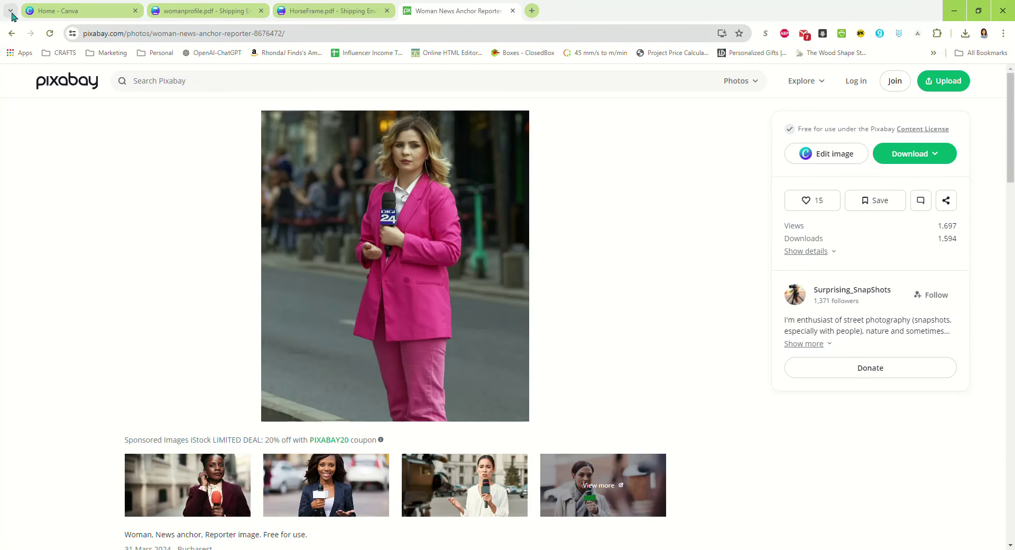
click(11, 35)
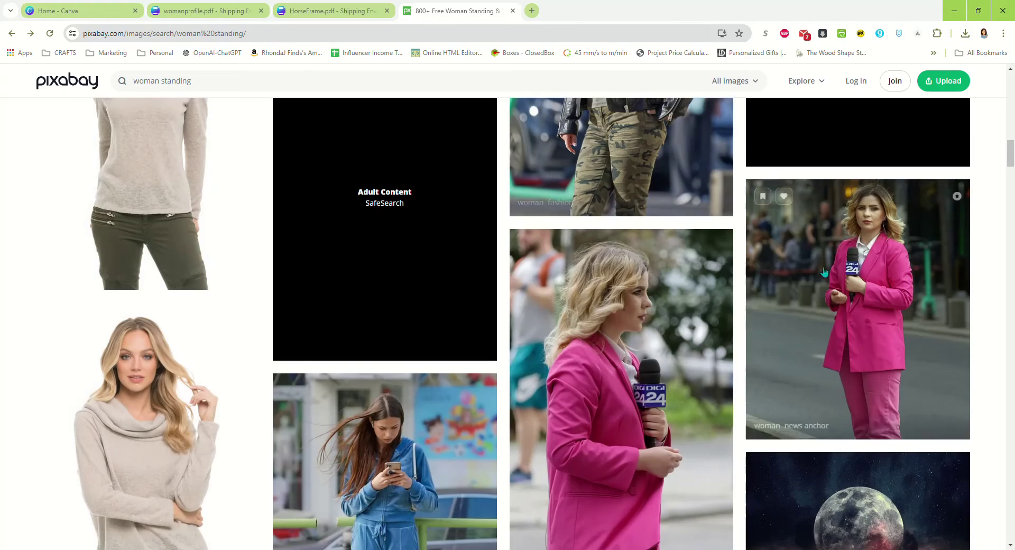
scroll(523, 370, down, 8)
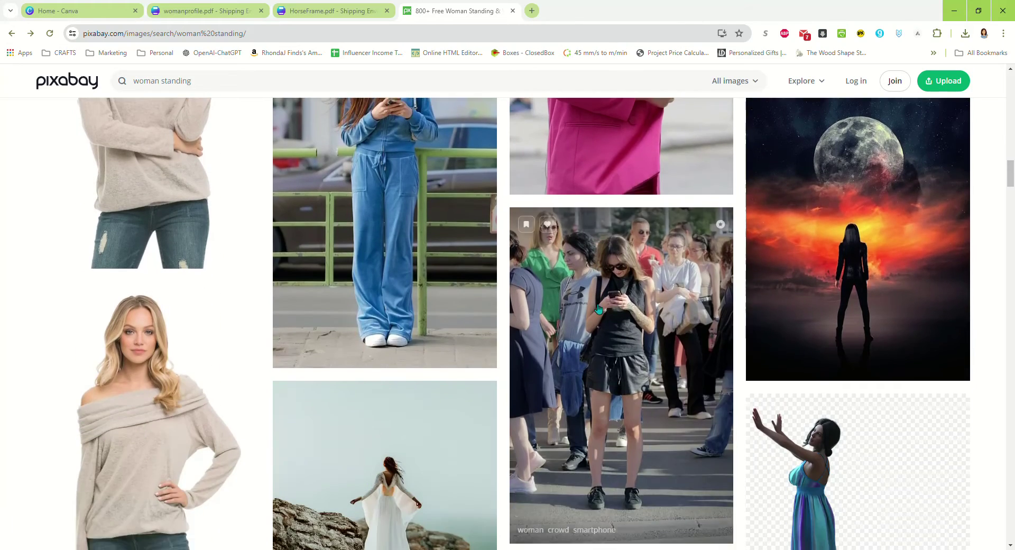
scroll(599, 309, down, 4)
scroll(622, 418, down, 2)
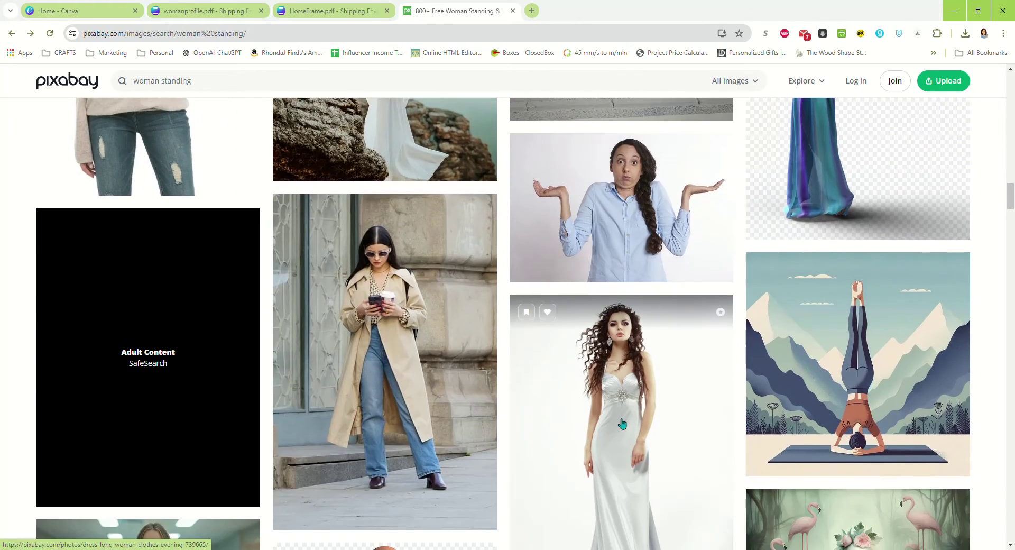
scroll(622, 423, down, 12)
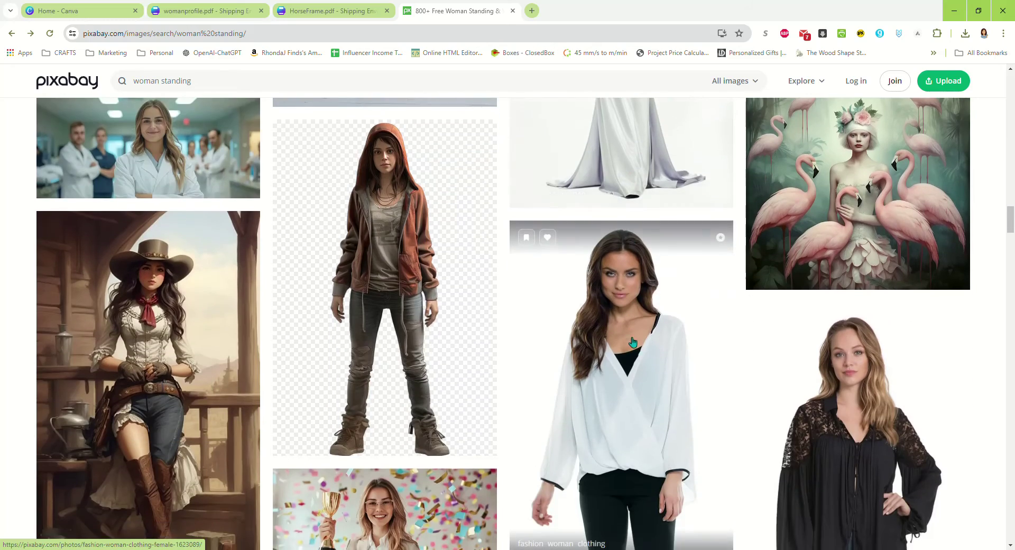
scroll(629, 349, down, 9)
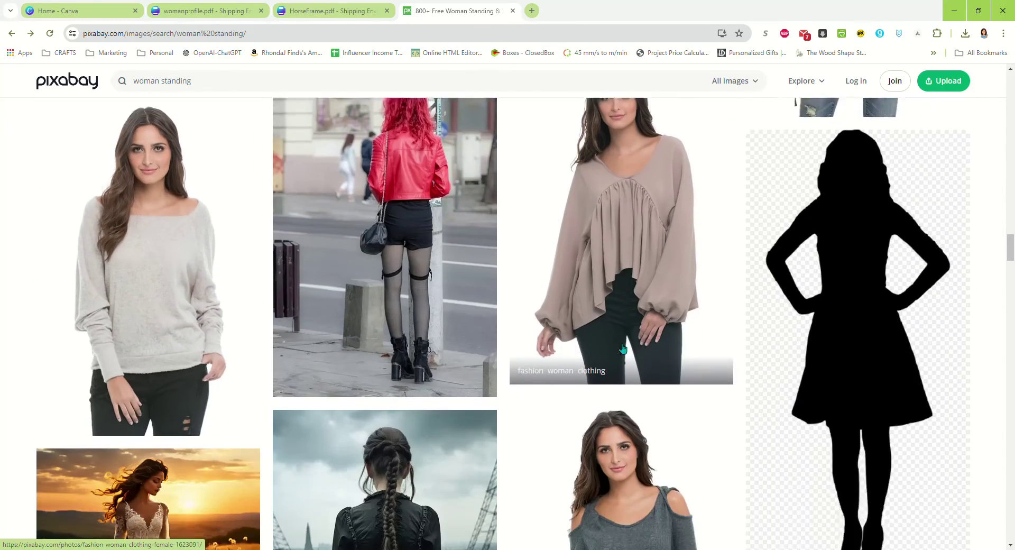
scroll(624, 348, down, 12)
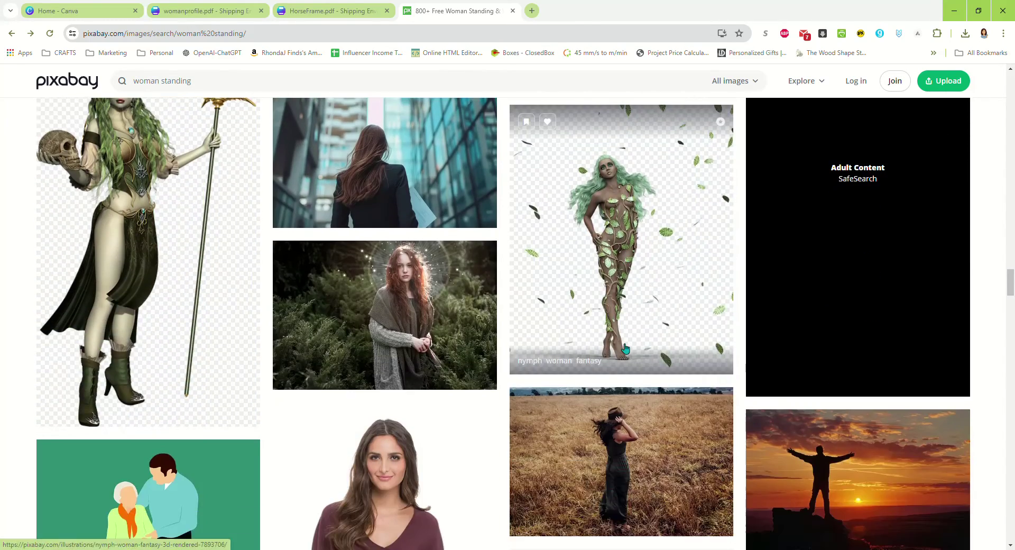
scroll(626, 348, down, 5)
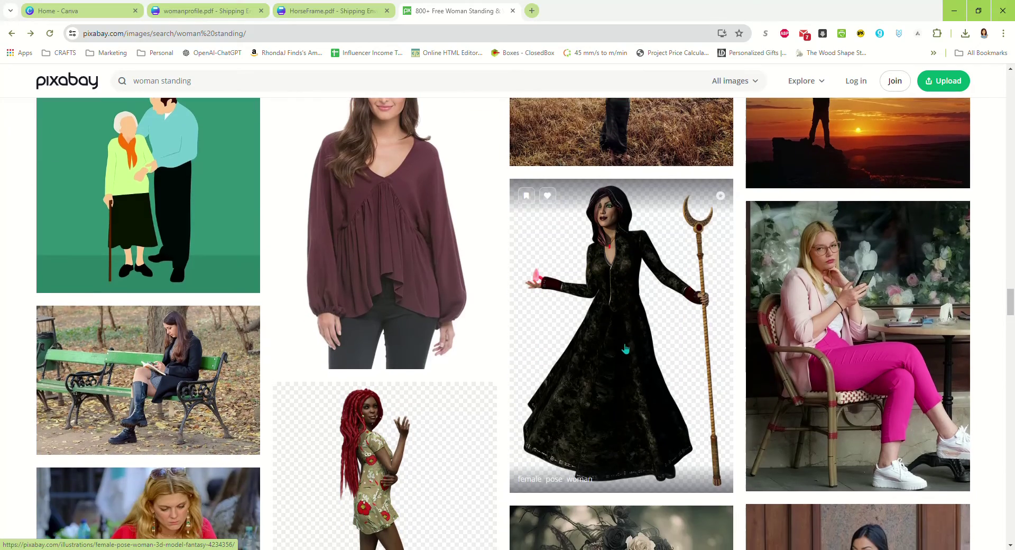
scroll(627, 348, down, 11)
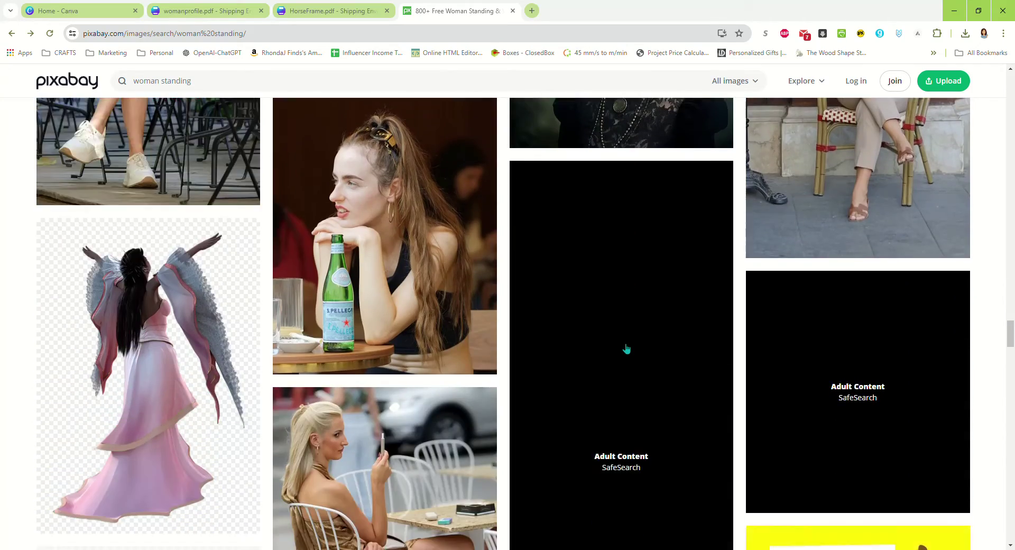
scroll(627, 348, down, 3)
scroll(557, 226, up, 3)
Step: Search Pixabay for "dog sitting" and look through the resulting images for dogs with a distinct seated outline
click(204, 83)
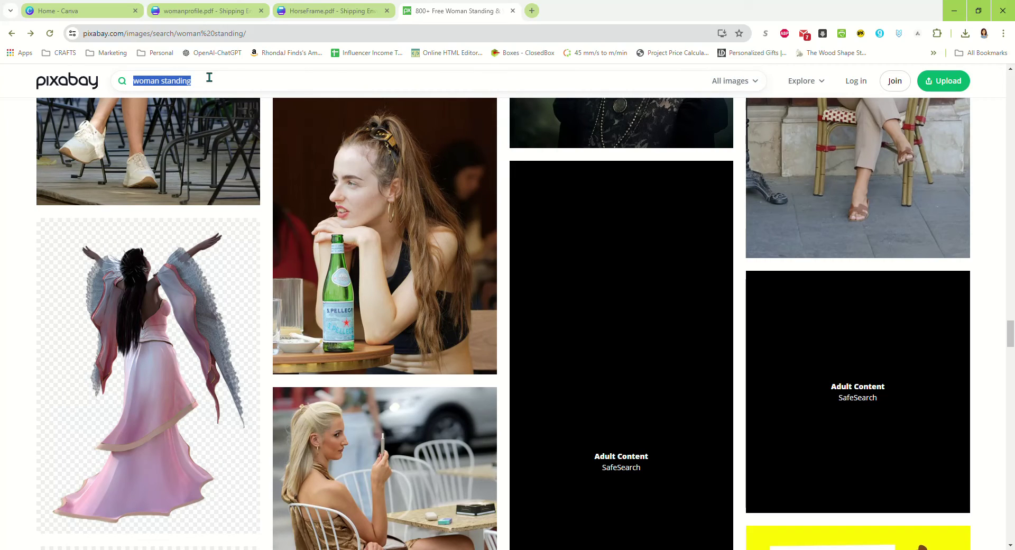
text(dog)
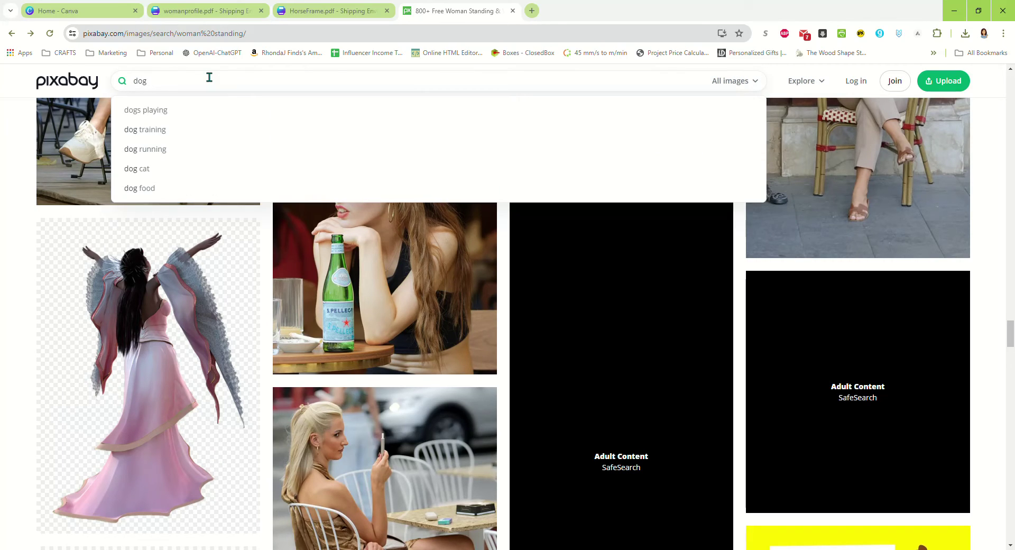
text( sitting)
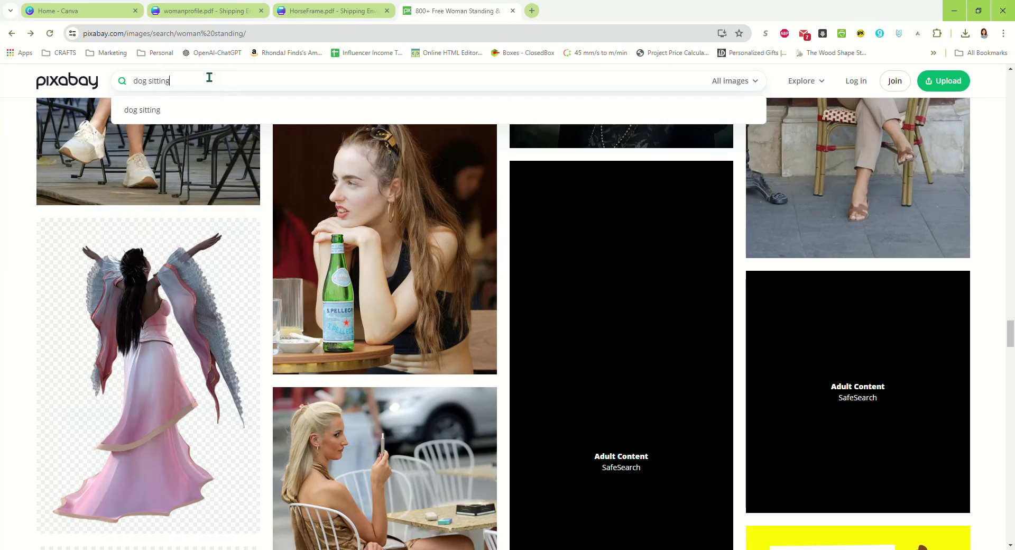
key(Return)
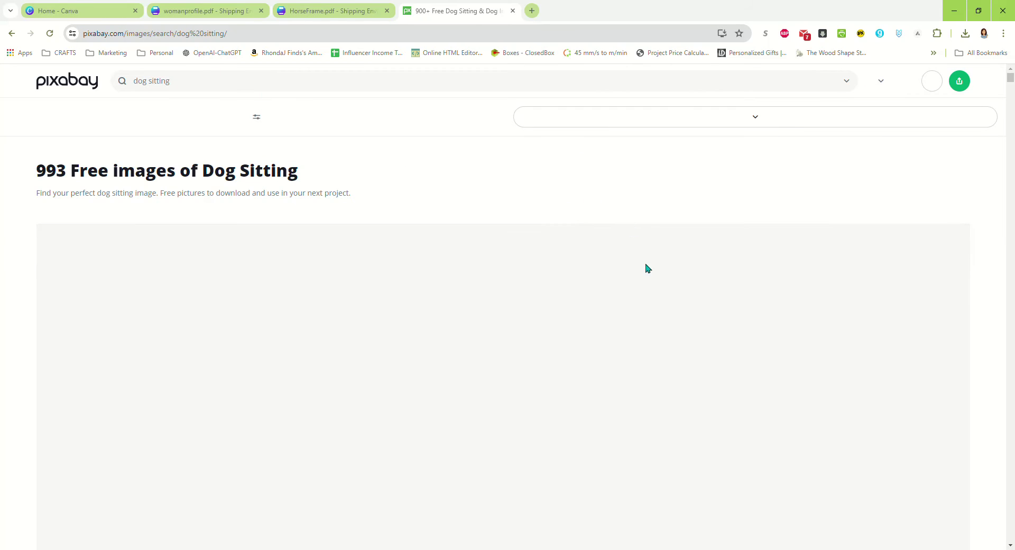
scroll(670, 315, down, 2)
scroll(669, 314, down, 6)
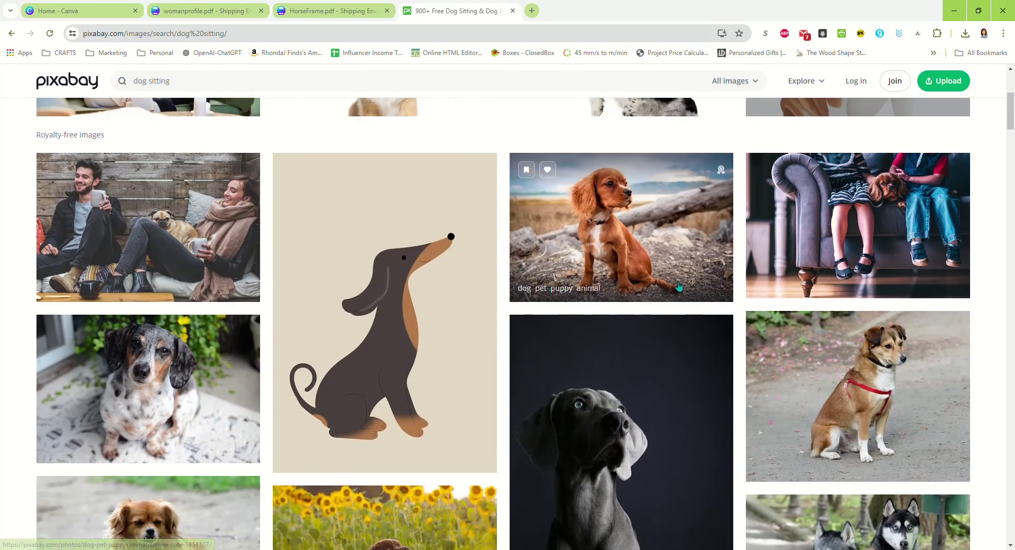
scroll(633, 284, down, 5)
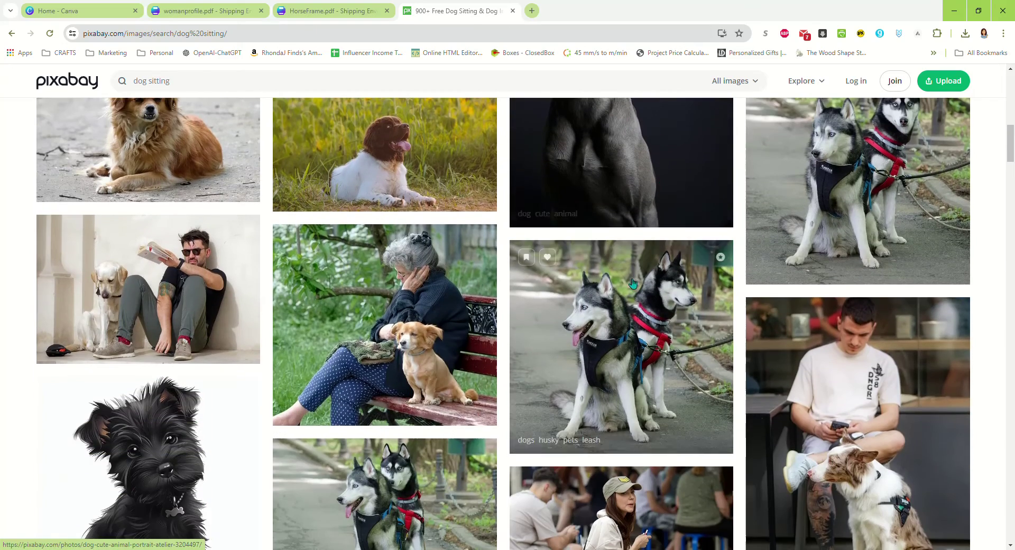
scroll(401, 184, down, 3)
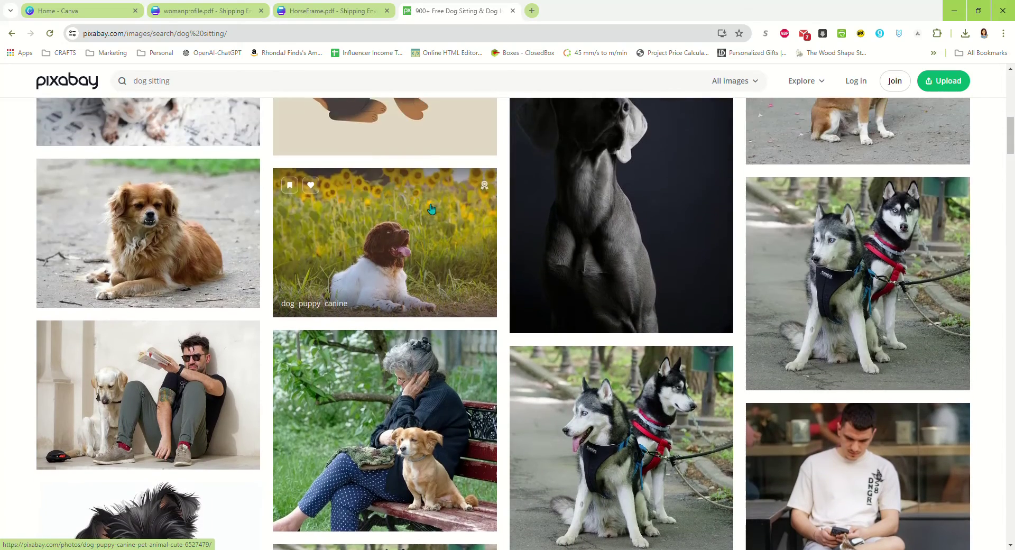
Step: Find a photo of a lying golden-brown puppy in the "dog sitting" results, open it and copy the image
scroll(402, 289, down, 10)
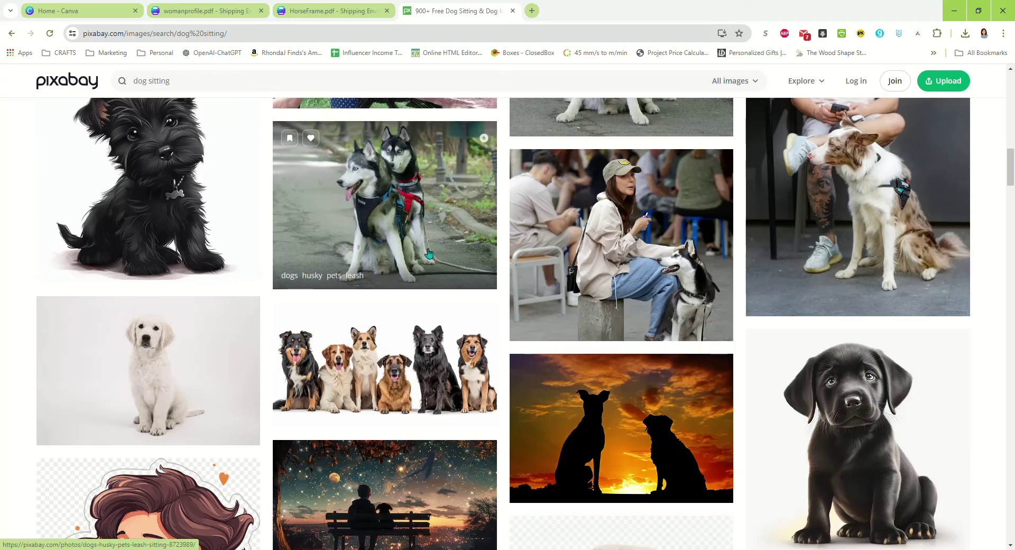
scroll(430, 252, down, 7)
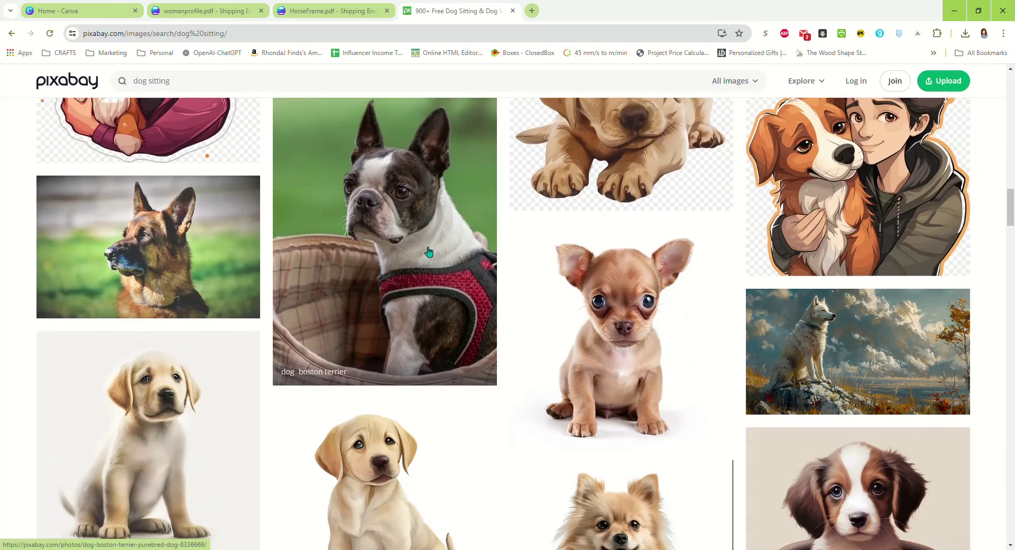
scroll(589, 346, down, 7)
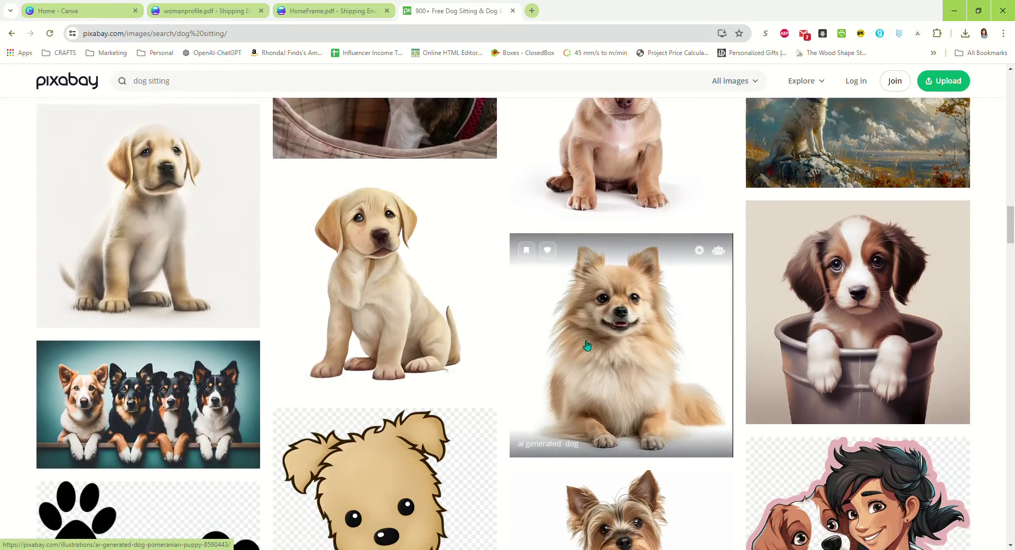
scroll(584, 264, down, 7)
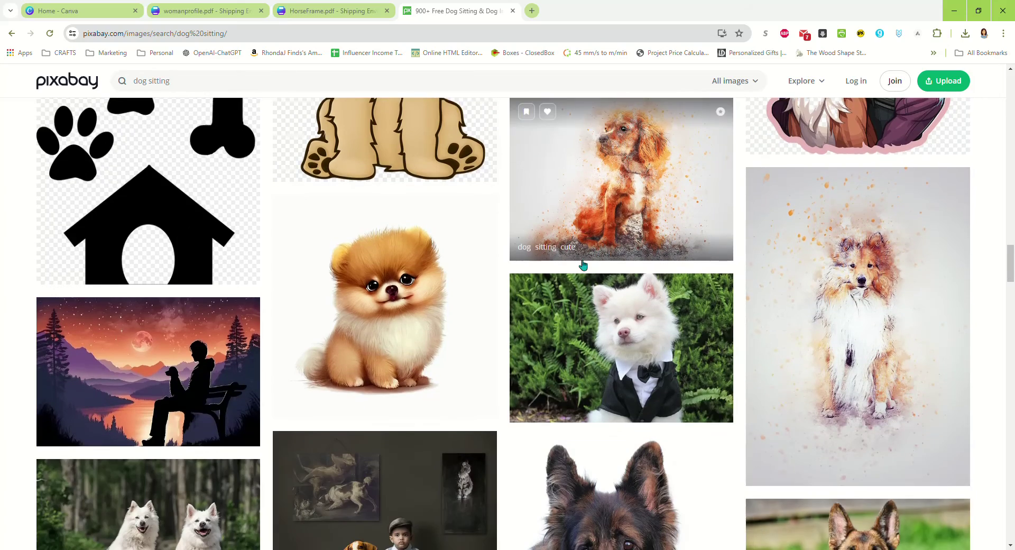
scroll(620, 265, down, 3)
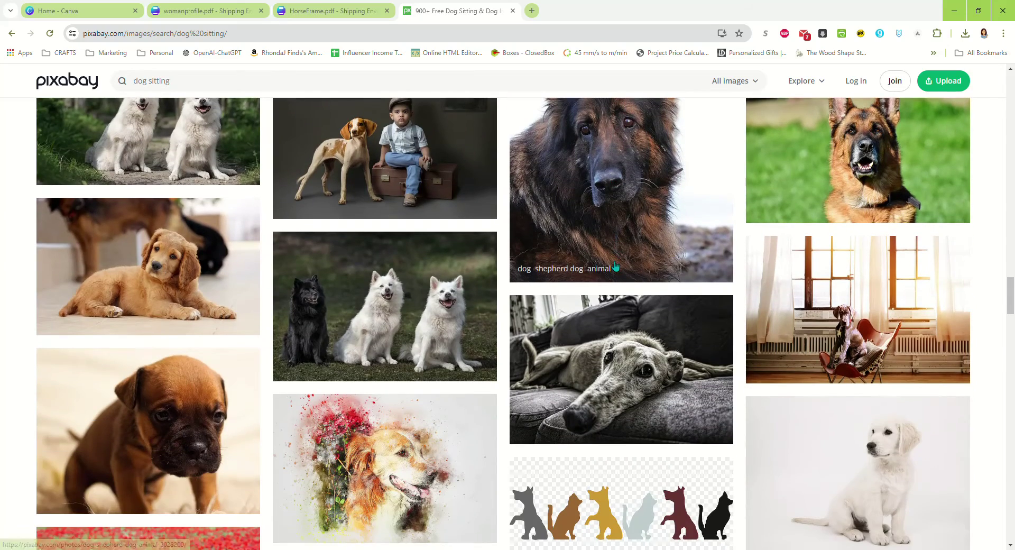
click(187, 275)
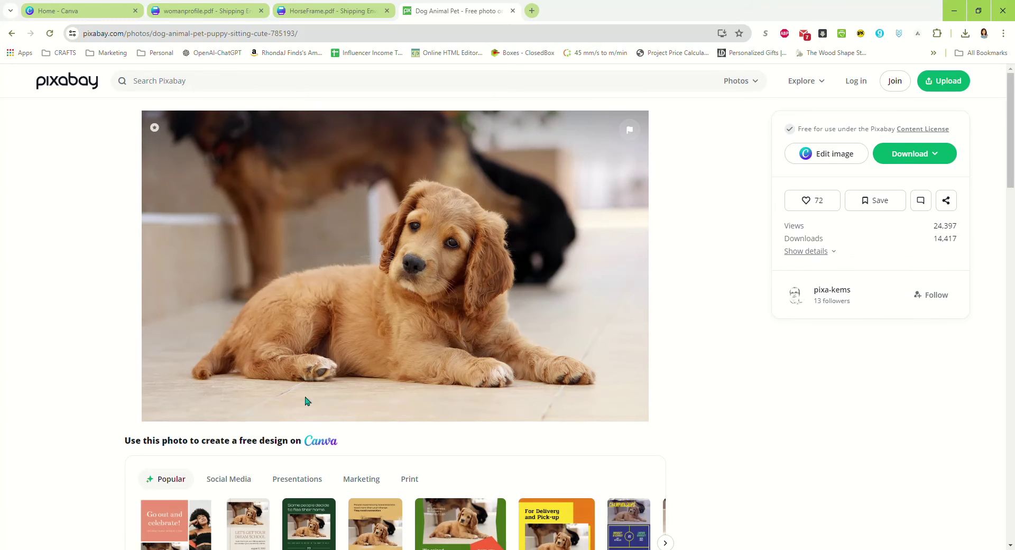
right_click(431, 260)
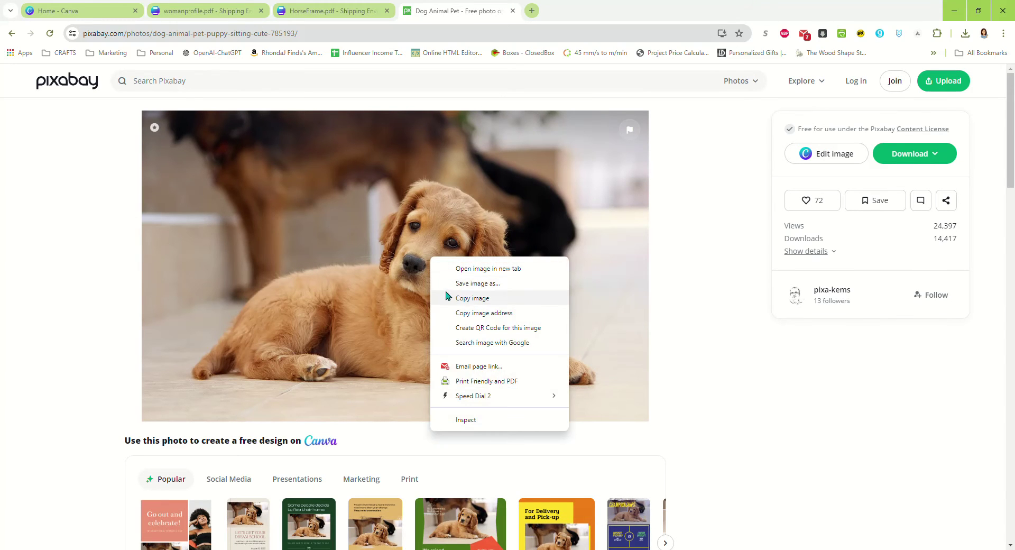
click(471, 298)
Step: Switch to Photoshop and close the Untitled-1 document containing the photo of the woman in pink
key(alt+Tab)
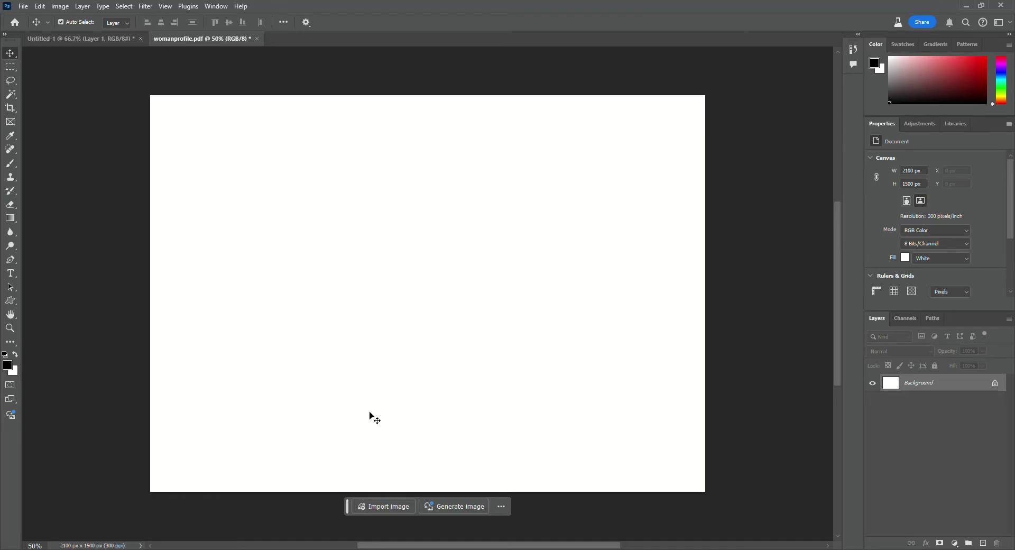
click(84, 39)
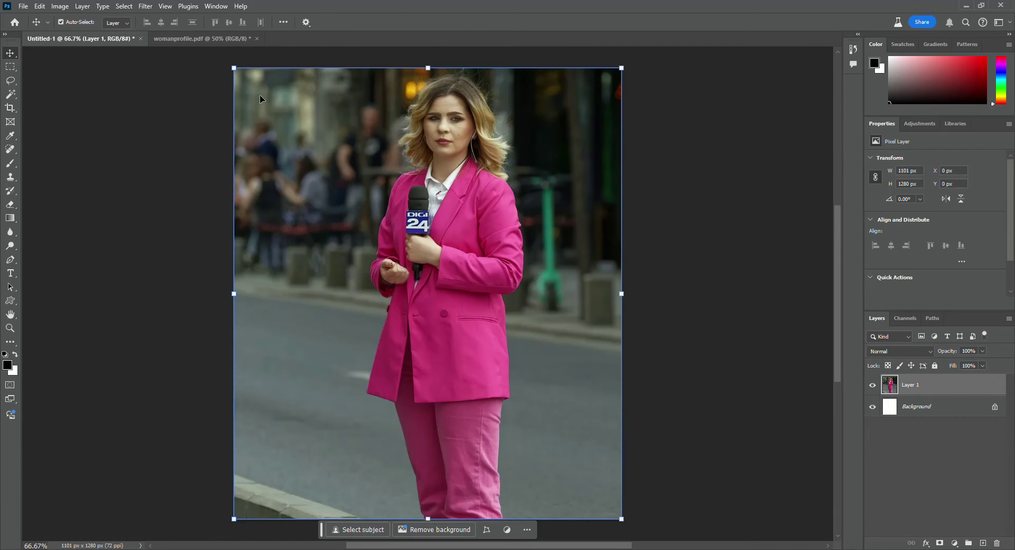
click(140, 39)
click(505, 209)
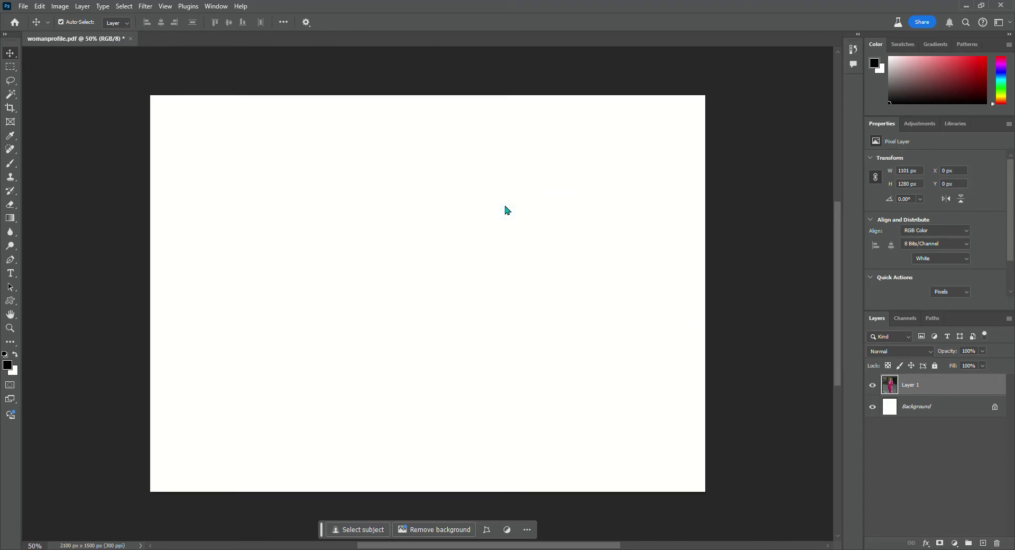
Step: Paste the copied puppy photo into a new 1280 x 786 px clipboard-size document and select the puppy as the subject
click(20, 6)
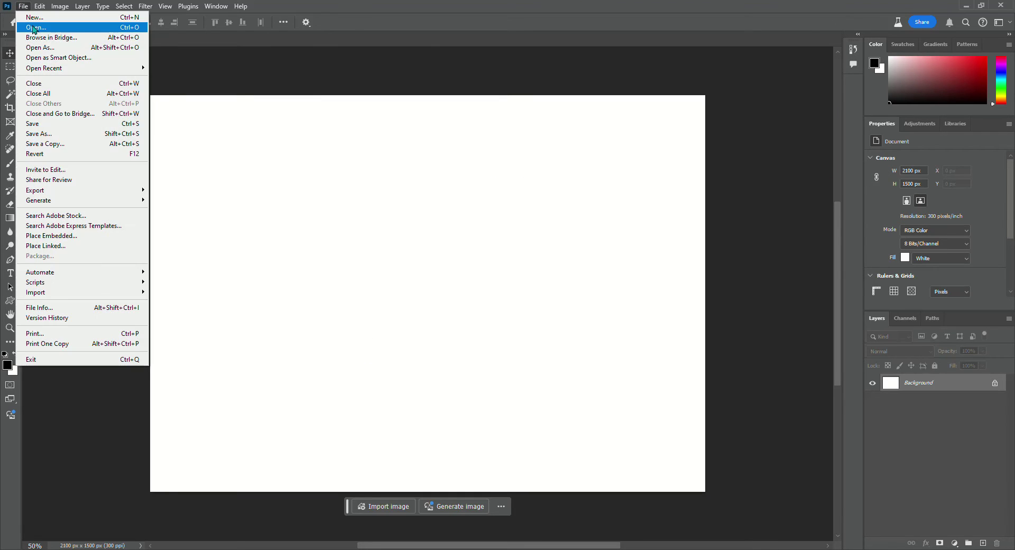
click(23, 14)
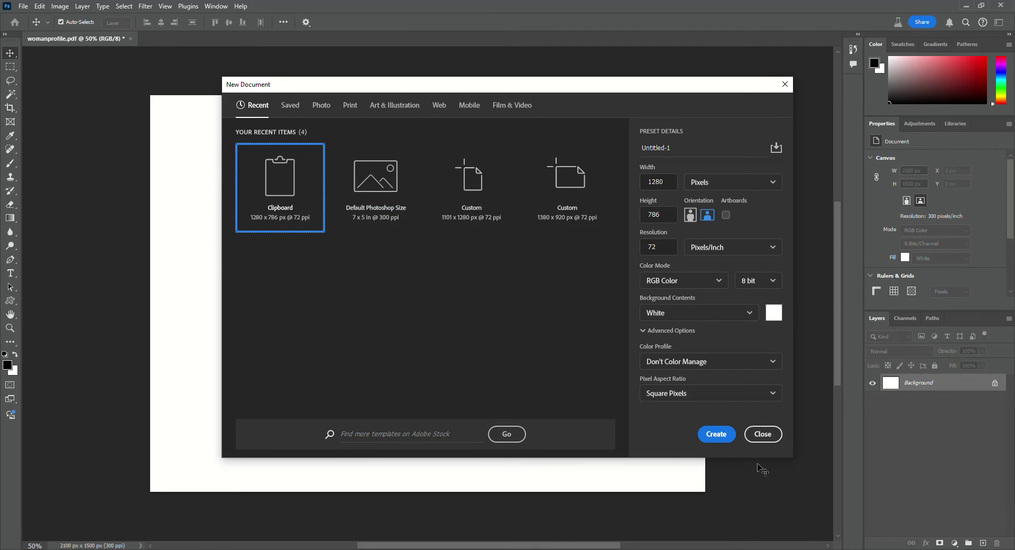
click(716, 434)
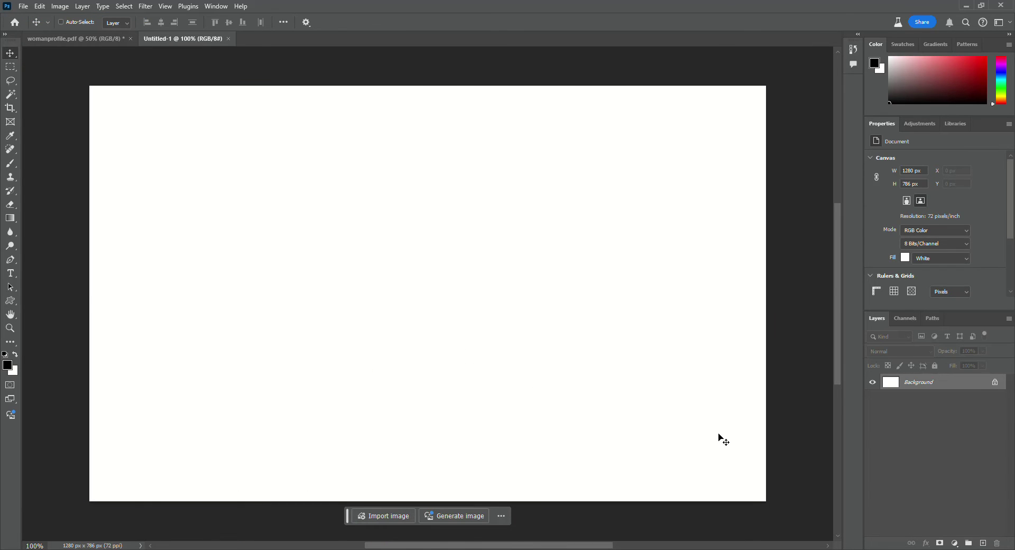
key(ctrl+v)
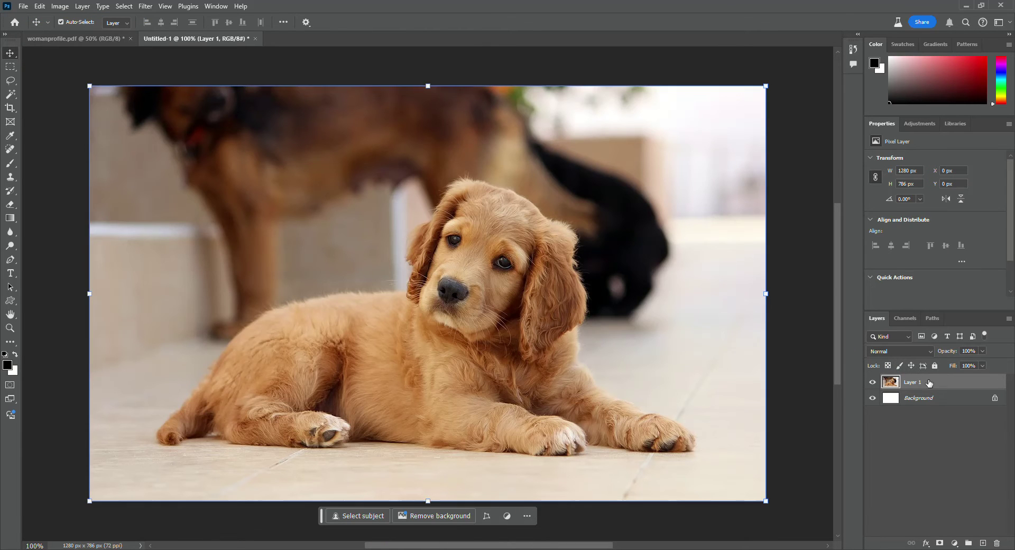
click(364, 516)
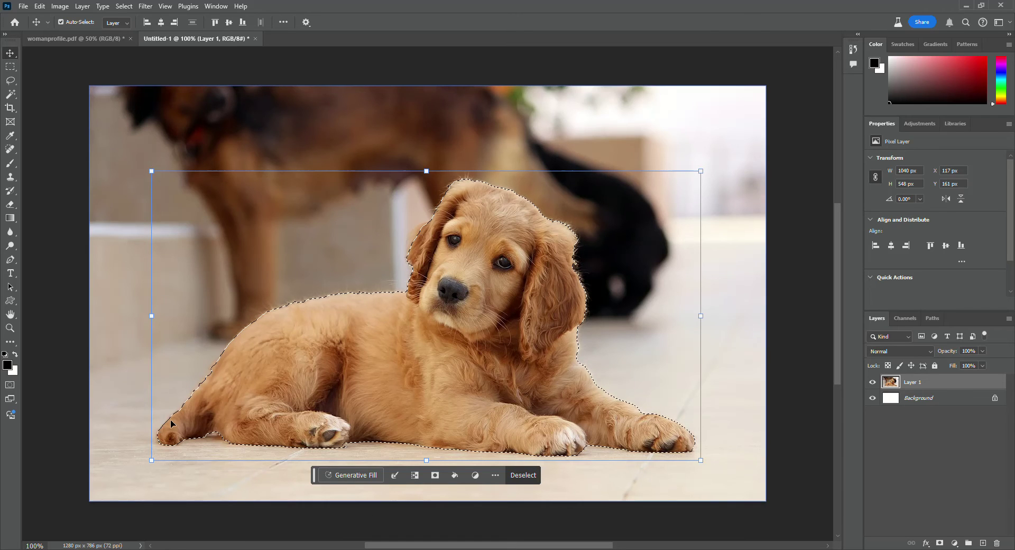
click(143, 6)
mouse_move(124, 6)
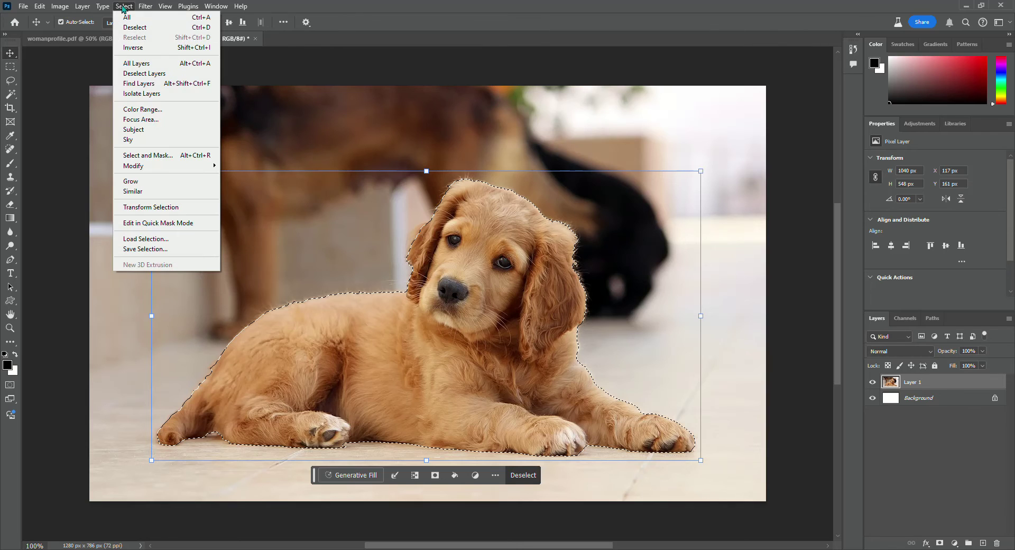
mouse_move(193, 168)
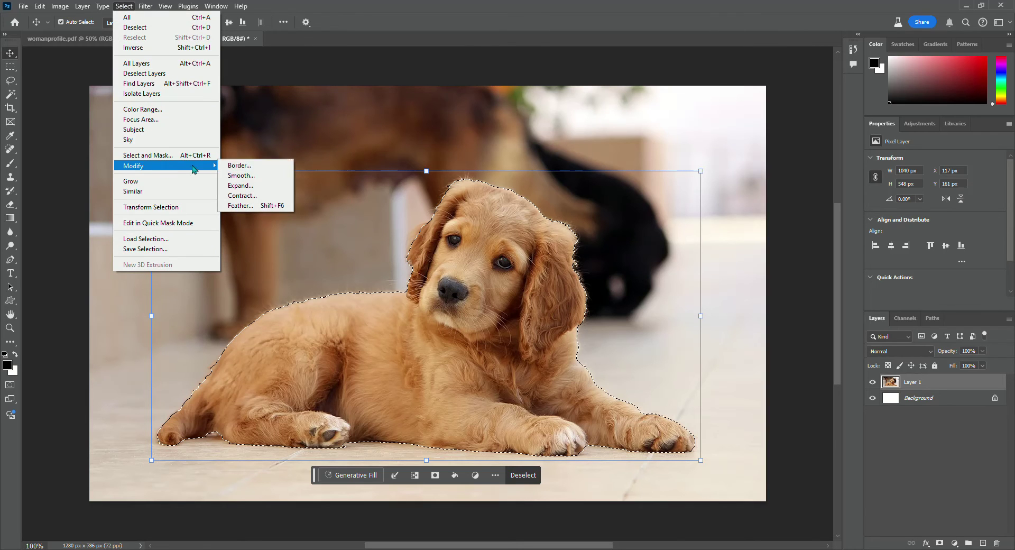
click(240, 165)
click(543, 193)
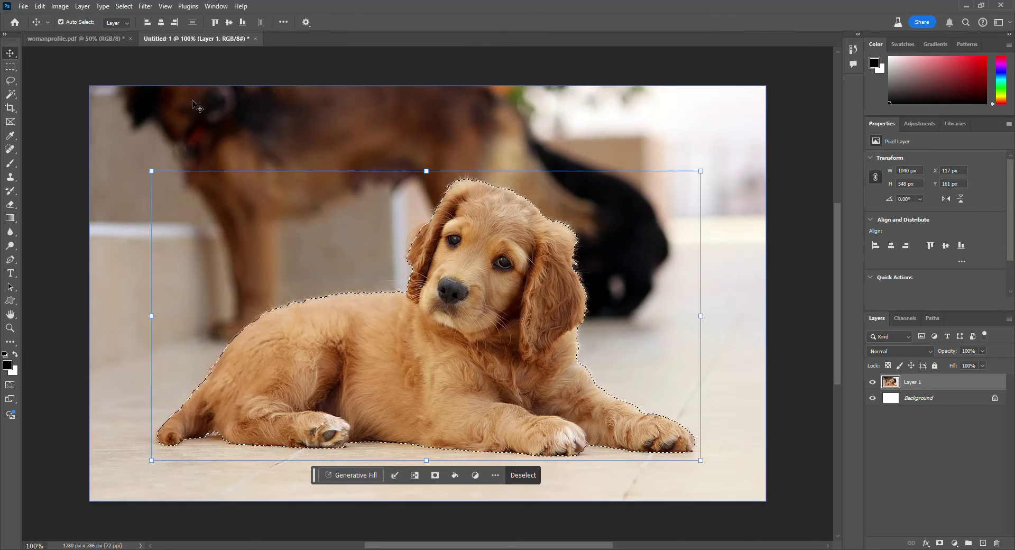
Step: Smooth the puppy selection with a sample radius of 3 pixels and convert it into a work path
click(123, 6)
mouse_move(143, 171)
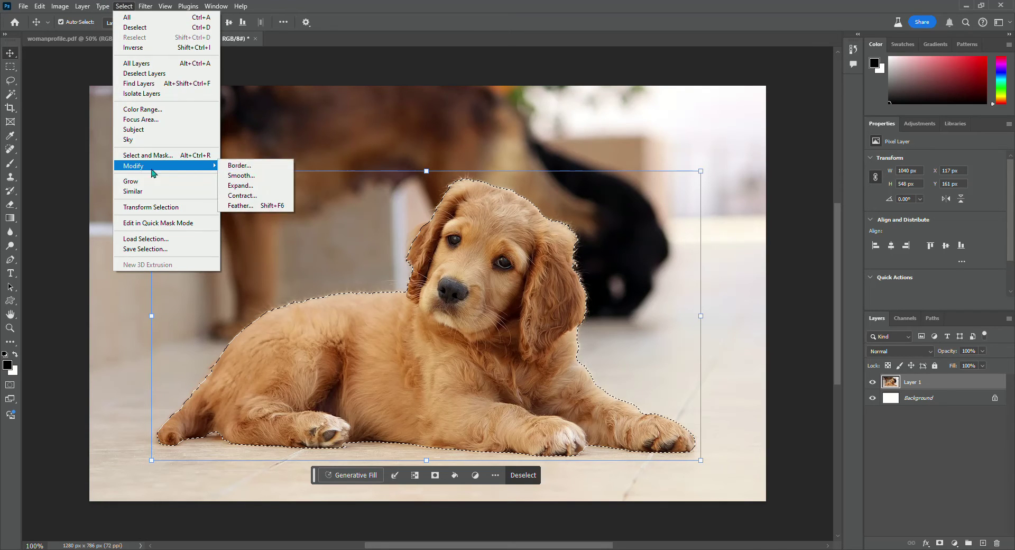
click(261, 177)
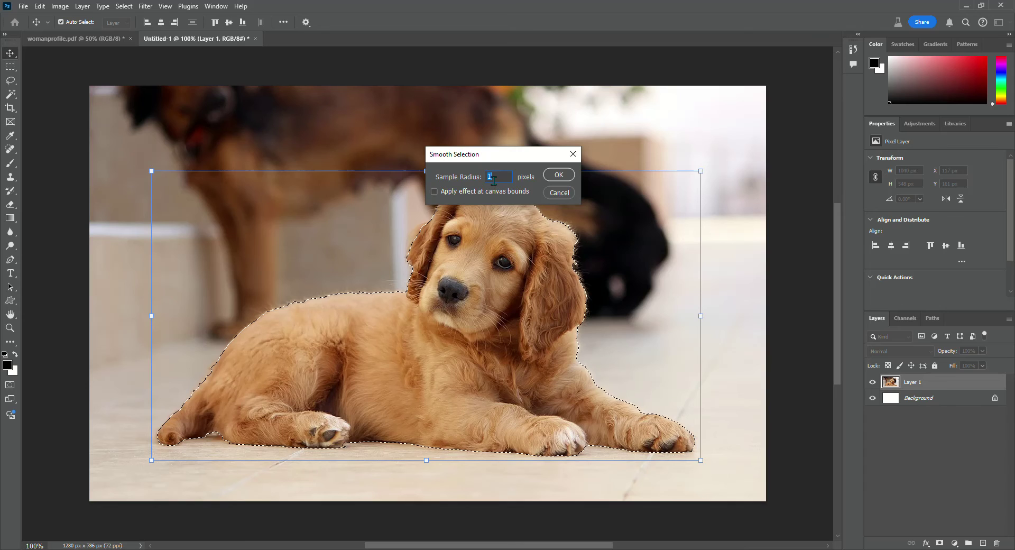
text(3)
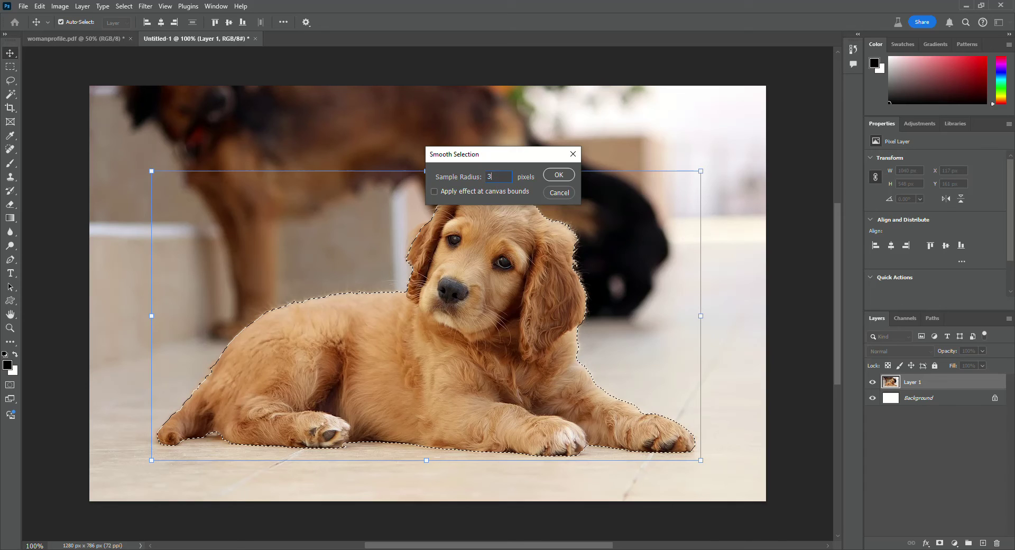
click(558, 175)
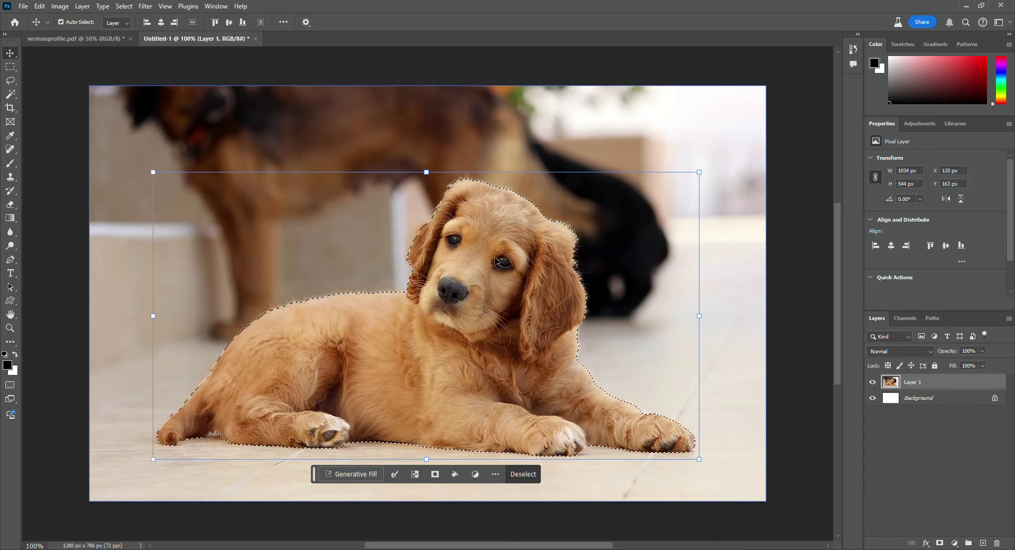
click(933, 318)
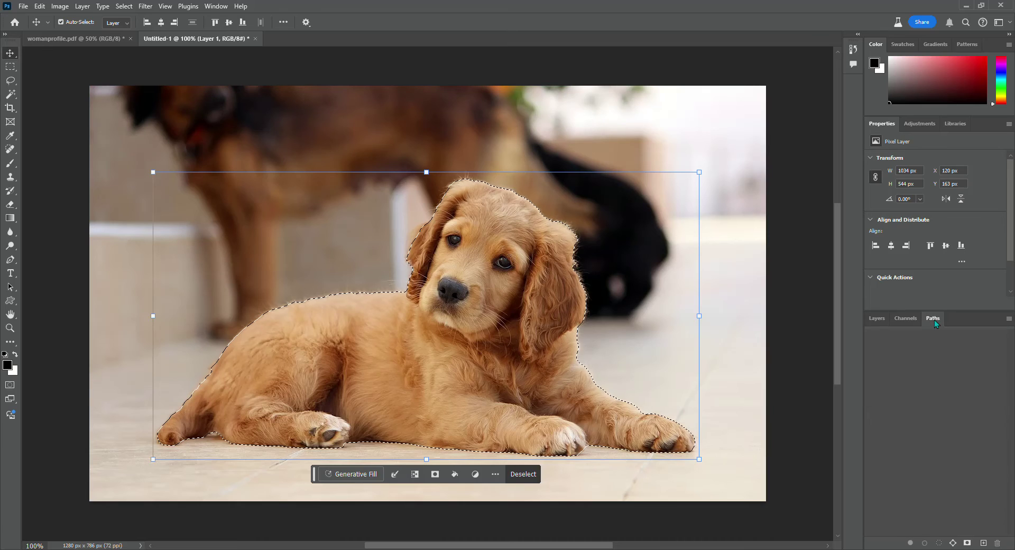
click(953, 543)
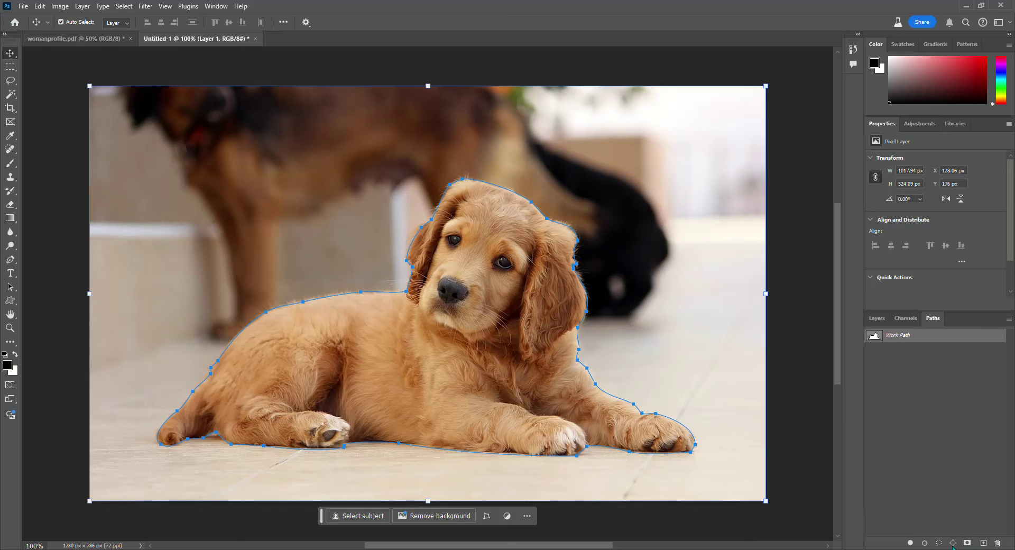
Step: Try to simplify the work path with the Pen tool by deleting two anchor points beside the puppy's ear
click(9, 261)
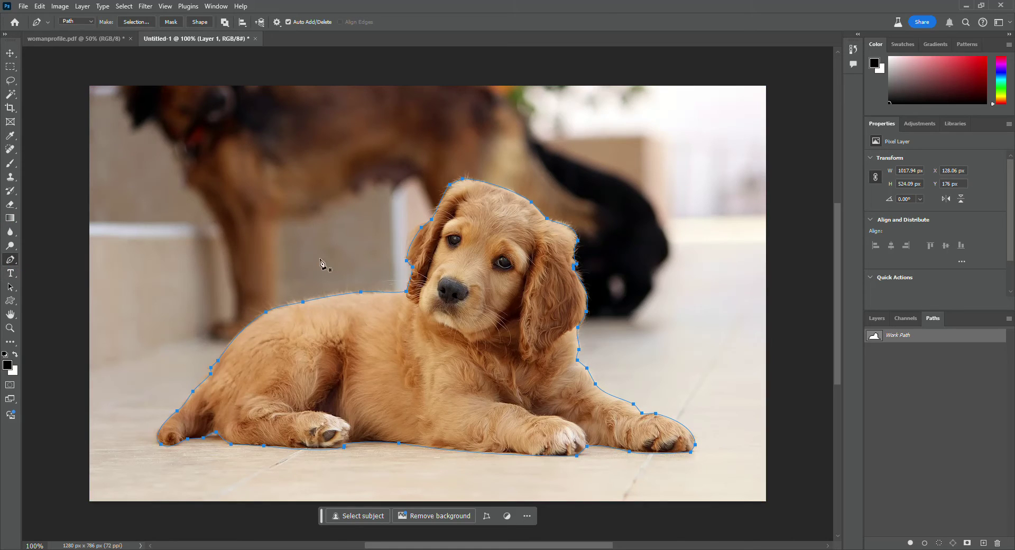
click(422, 228)
click(431, 220)
drag(432, 224, 438, 198)
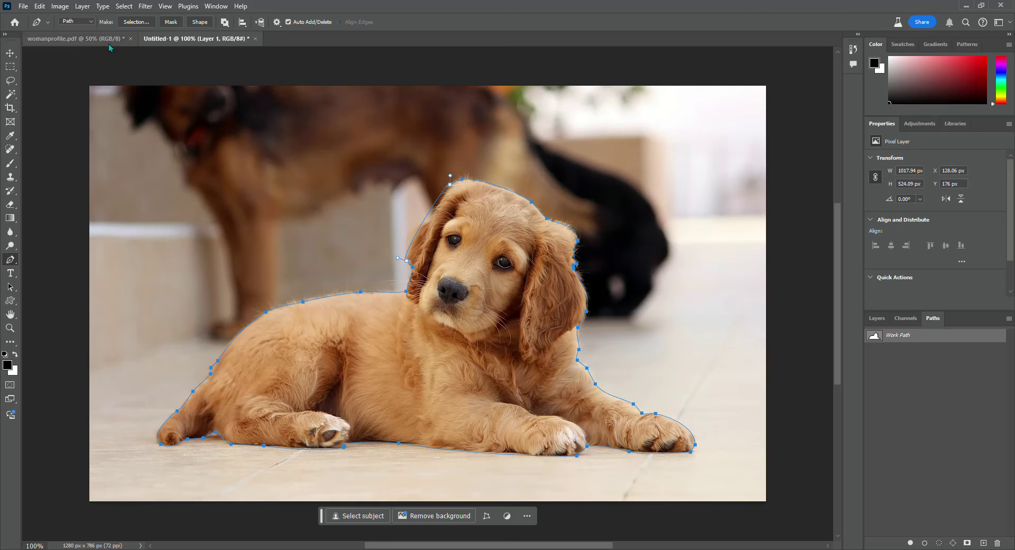
Step: Undo the anchor point deletions on the puppy's work path
click(40, 6)
click(50, 17)
click(40, 6)
click(50, 17)
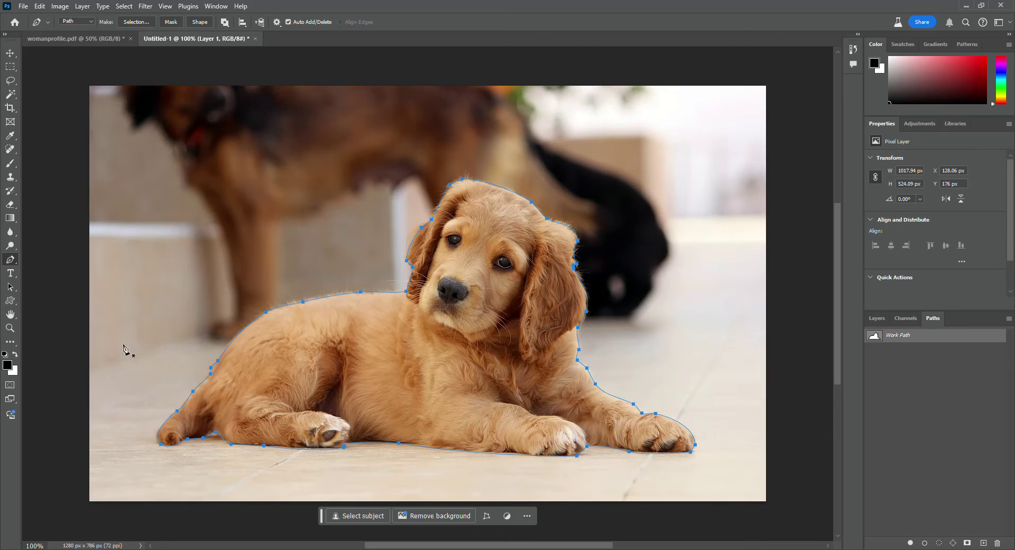
Step: Define the puppy outline as a custom shape named "dog"
click(40, 6)
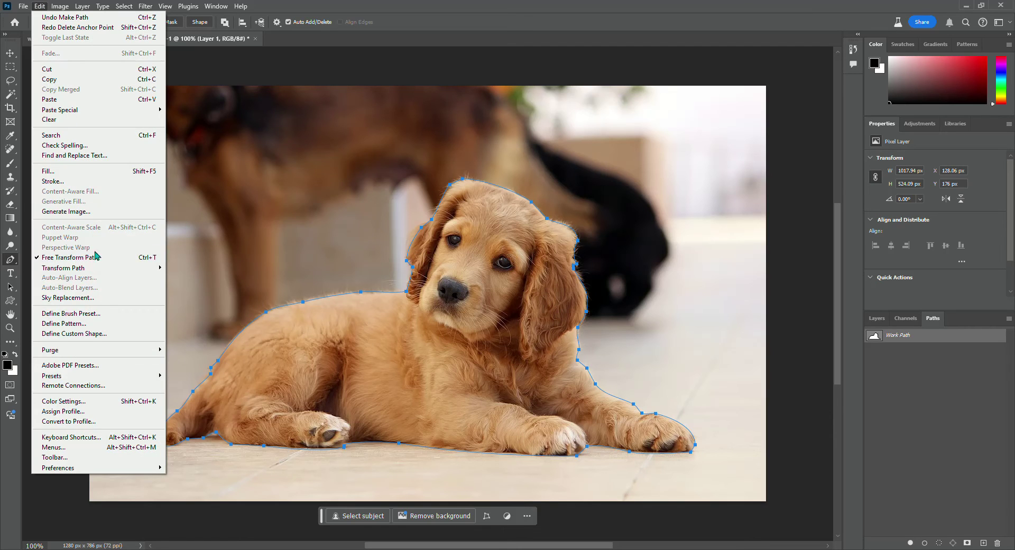
click(109, 333)
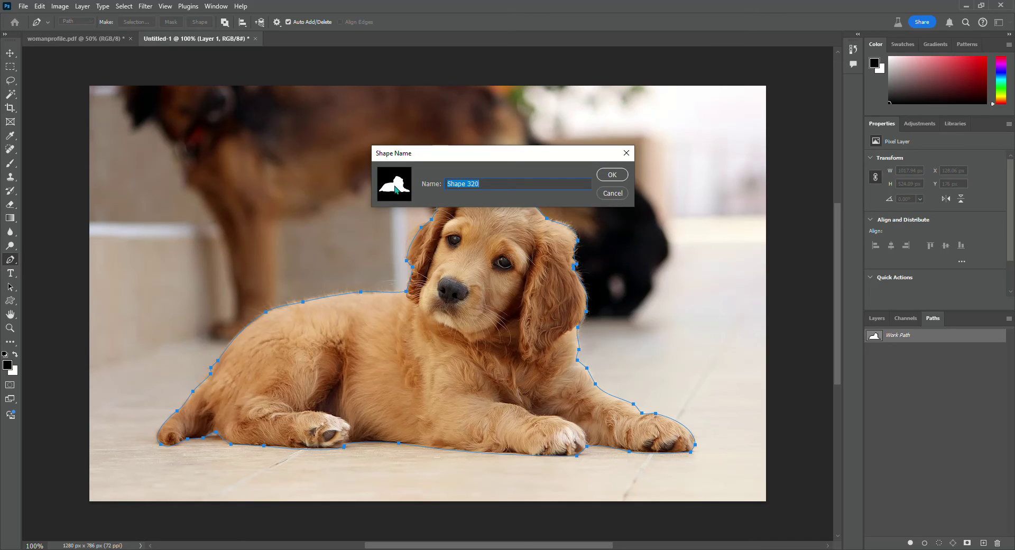
text(dog)
key(Return)
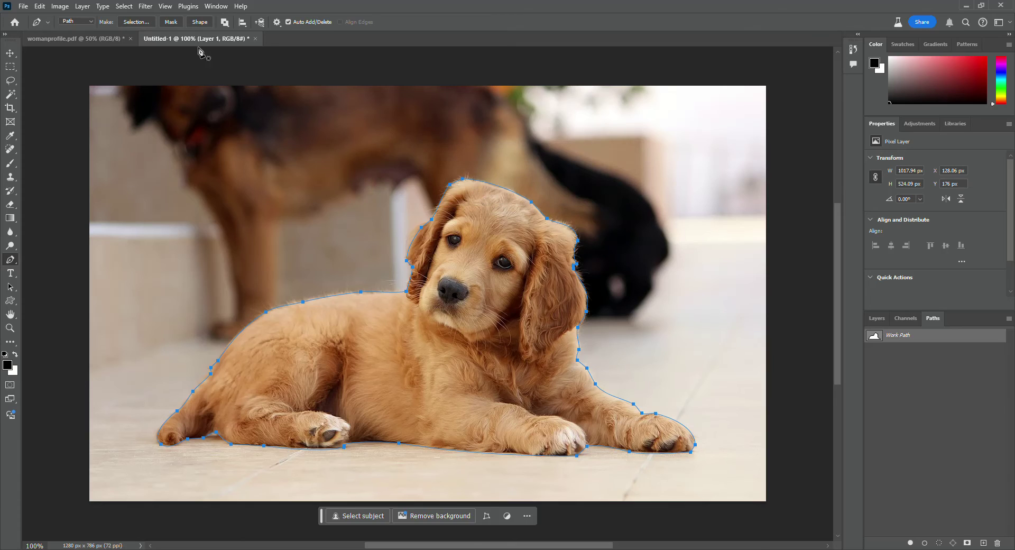
Step: In womanprofile.pdf, draw the dog custom shape in black, about 1522 by 1285 px, and move it slightly to the left
click(74, 39)
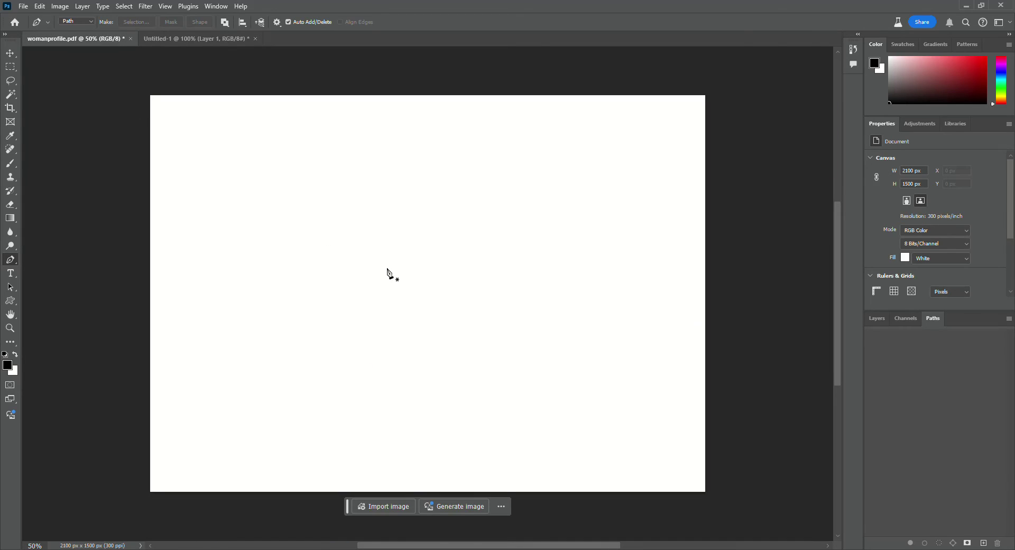
click(10, 300)
click(429, 21)
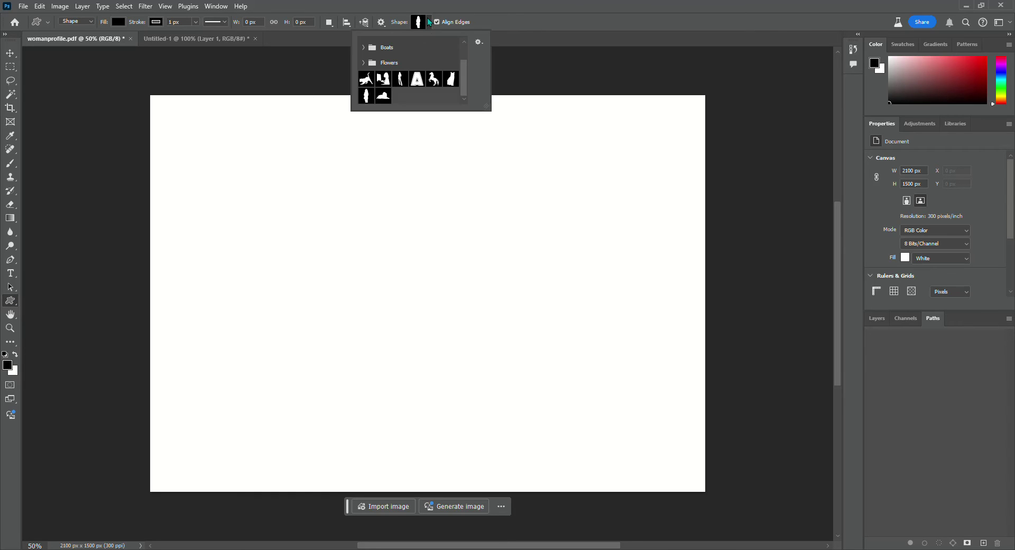
click(383, 97)
drag(246, 120, 641, 457)
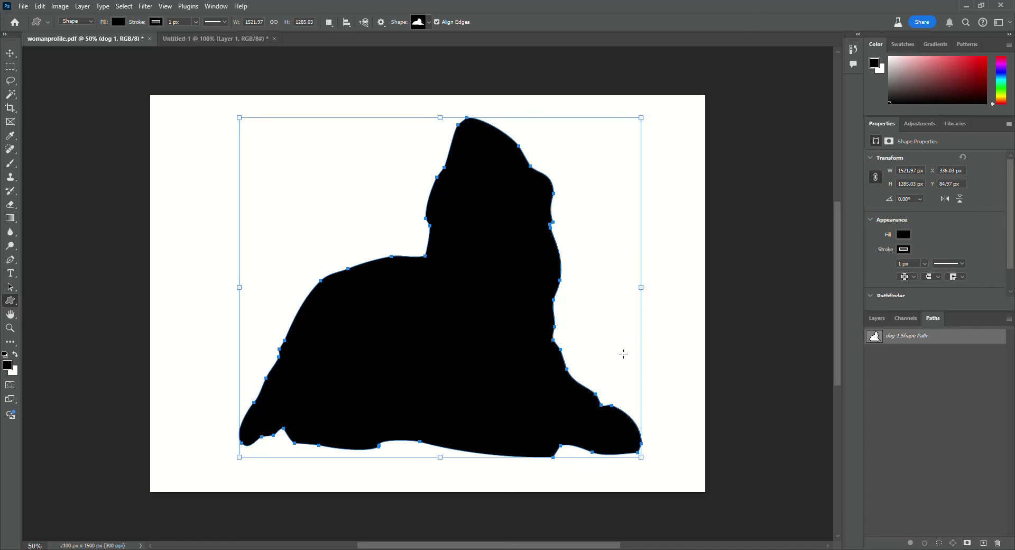
click(10, 53)
click(82, 197)
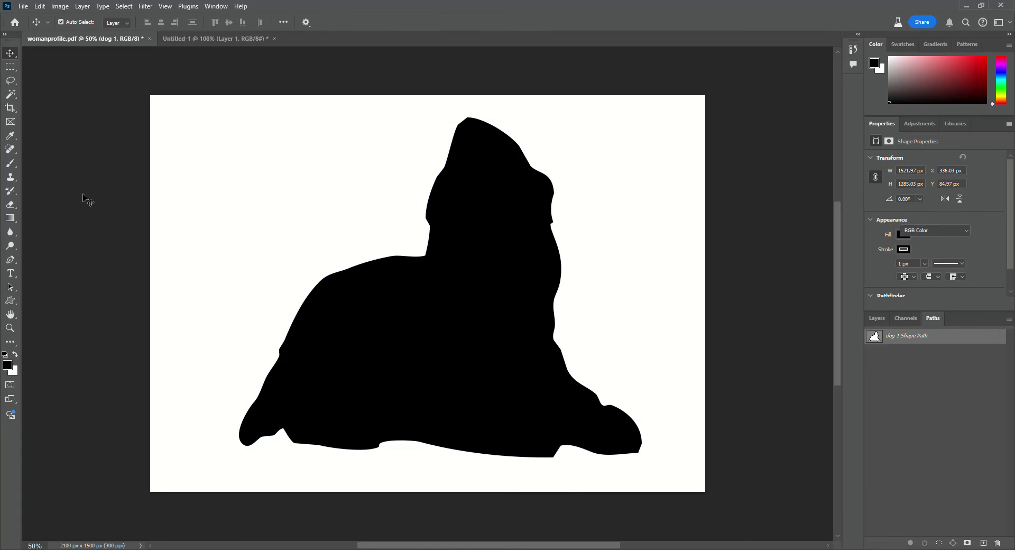
mouse_move(468, 314)
mouse_down()
mouse_move(453, 310)
mouse_move(463, 312)
mouse_up()
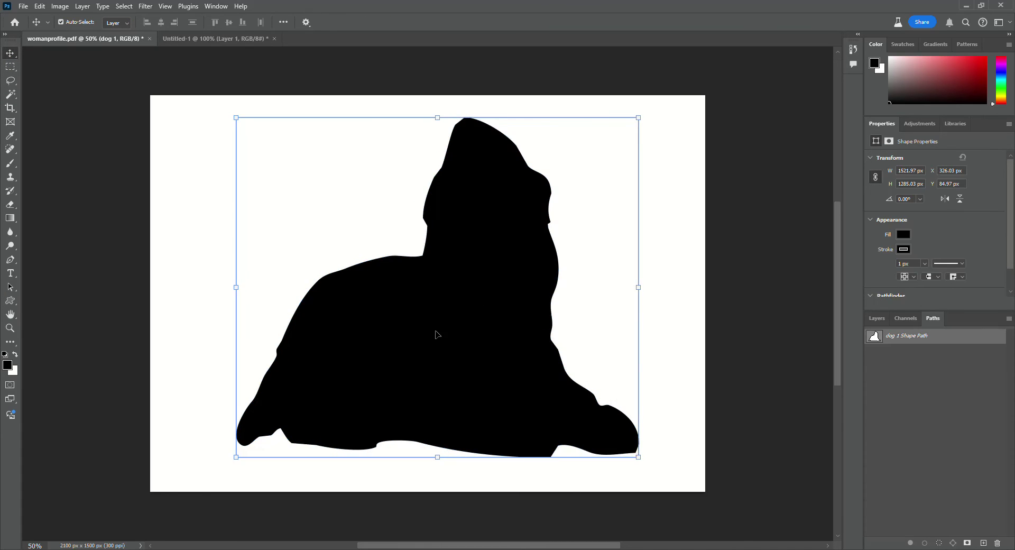
Step: Delete the black lying-dog shape from womanprofile.pdf
click(736, 288)
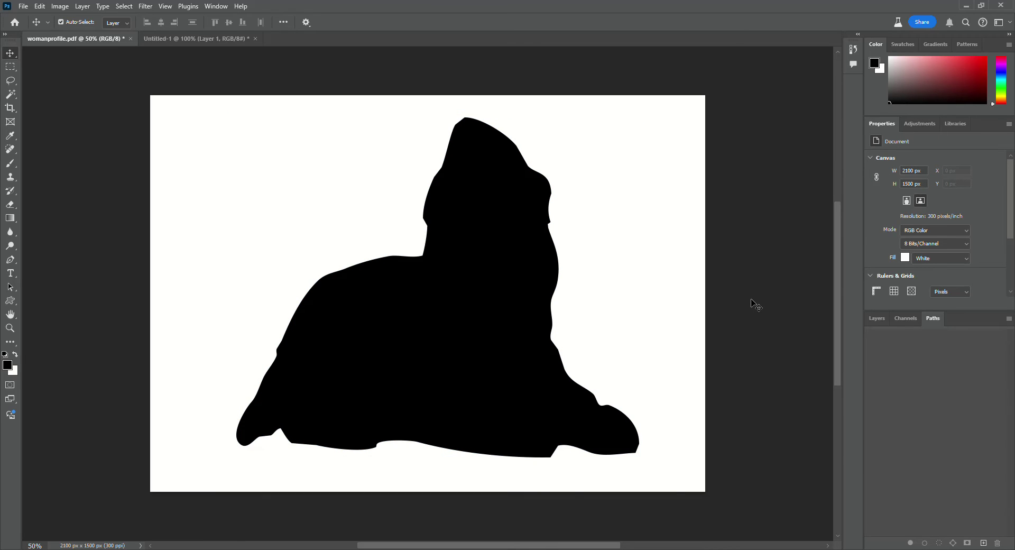
click(522, 264)
key(Delete)
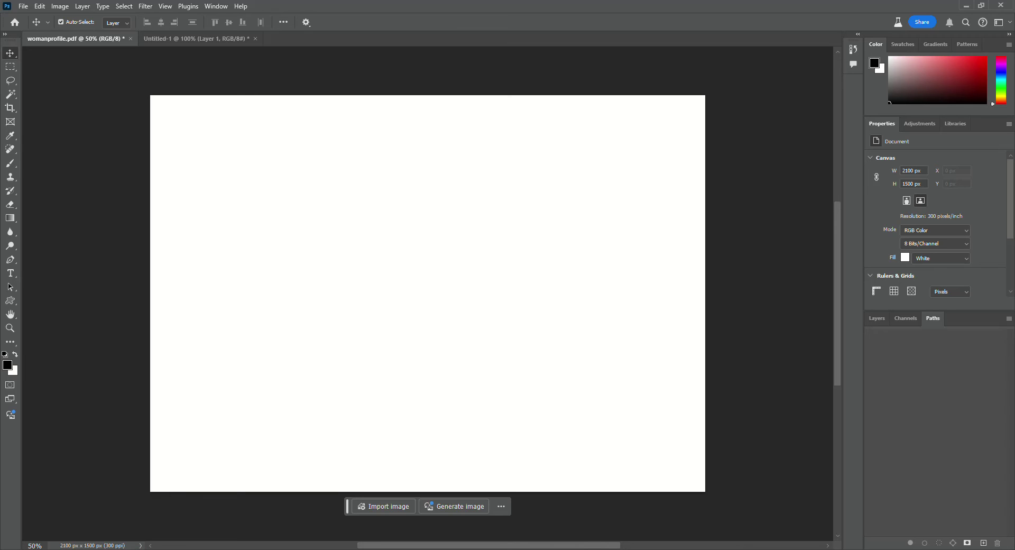
Step: Switch to the browser, return to the Pixabay "dog sitting" results and open the photo of the sitting white puppy on black
click(119, 518)
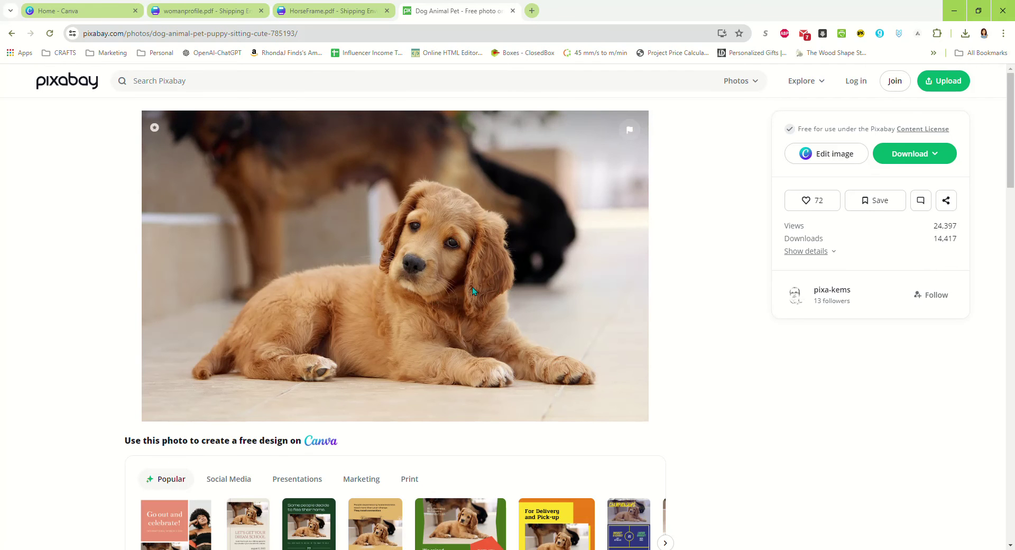
click(353, 13)
click(441, 14)
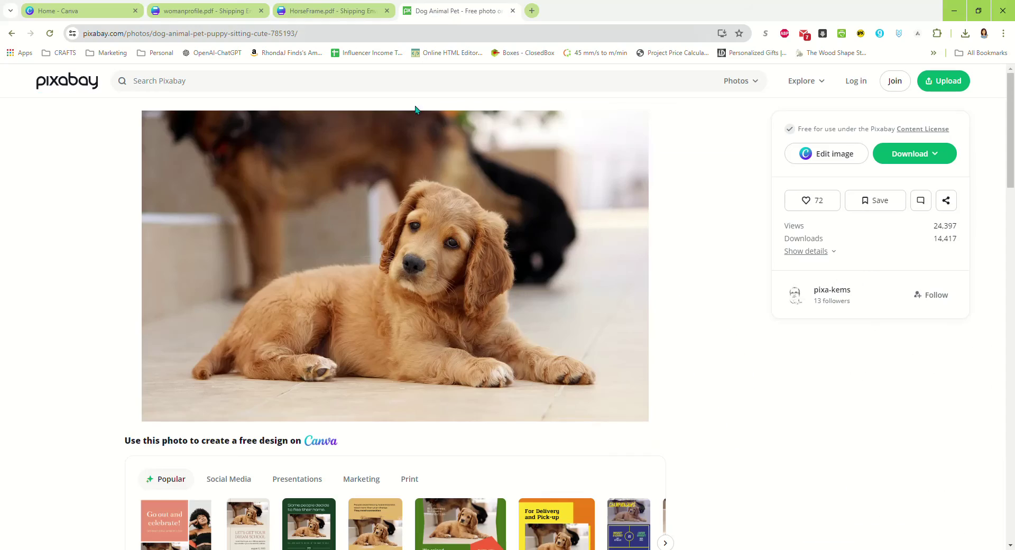
scroll(648, 384, down, 2)
click(11, 35)
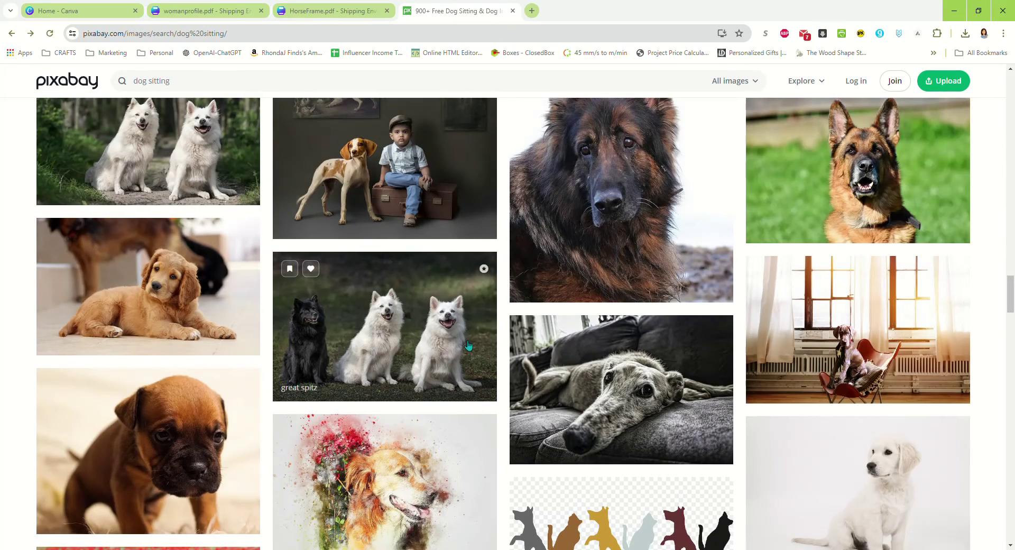
scroll(464, 347, down, 5)
scroll(637, 276, down, 6)
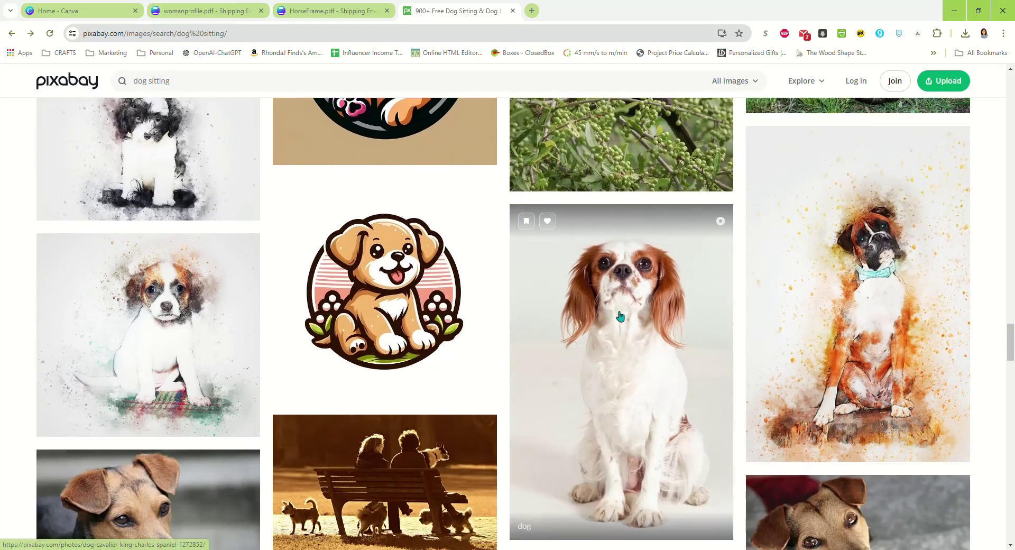
scroll(620, 316, down, 10)
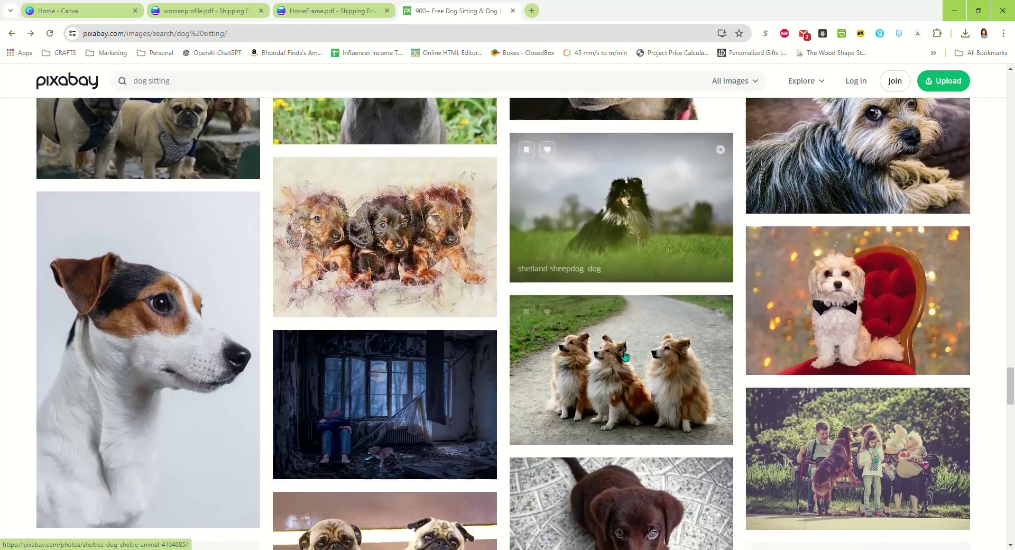
scroll(624, 356, down, 9)
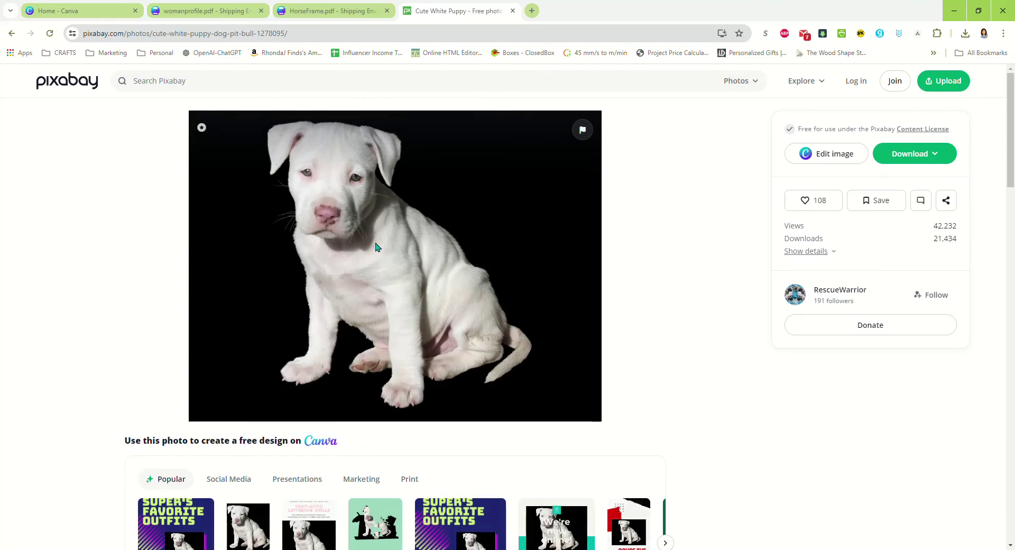
Step: Copy the white puppy image and, back in Photoshop, paste it into Untitled-1 in place of the golden puppy photo
right_click(376, 242)
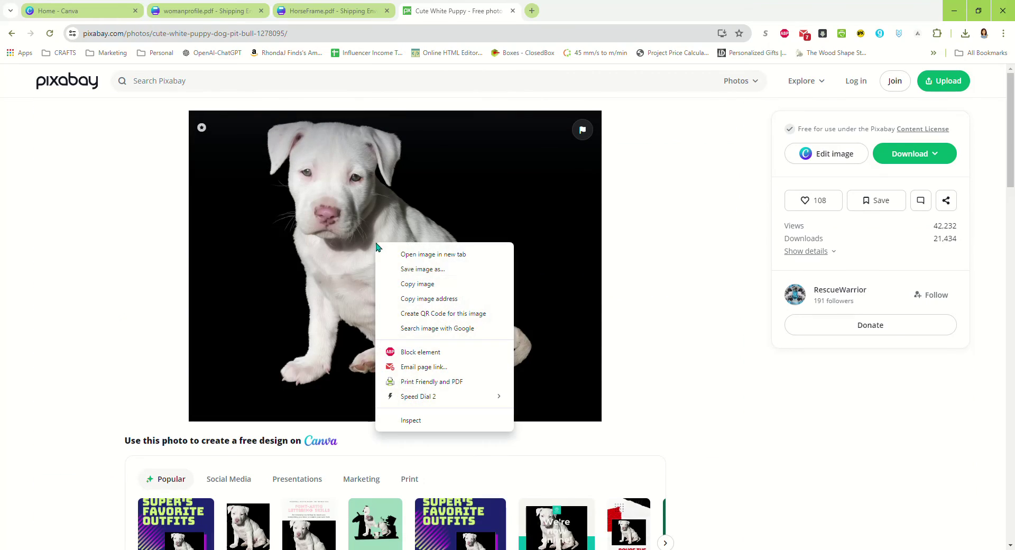
click(412, 285)
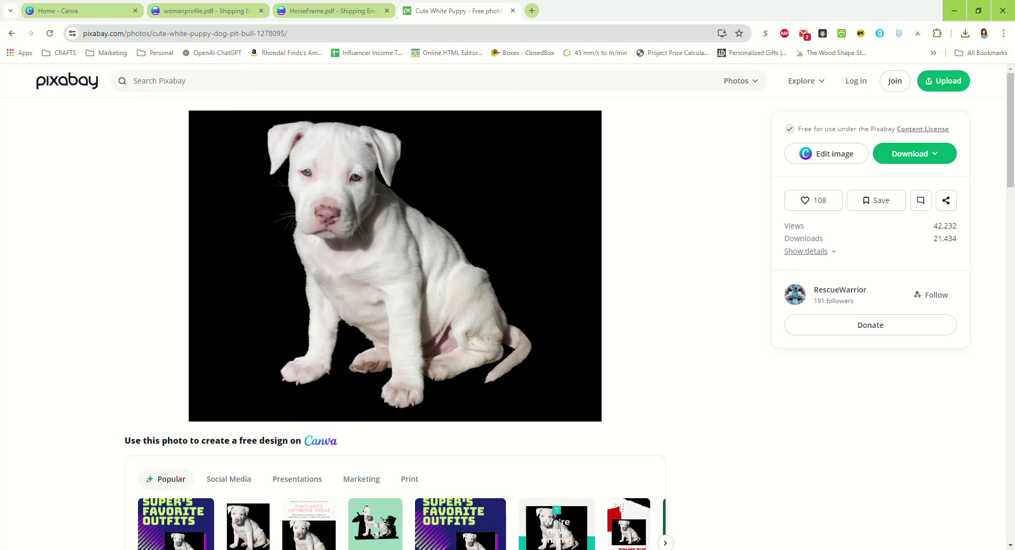
key(alt+Tab)
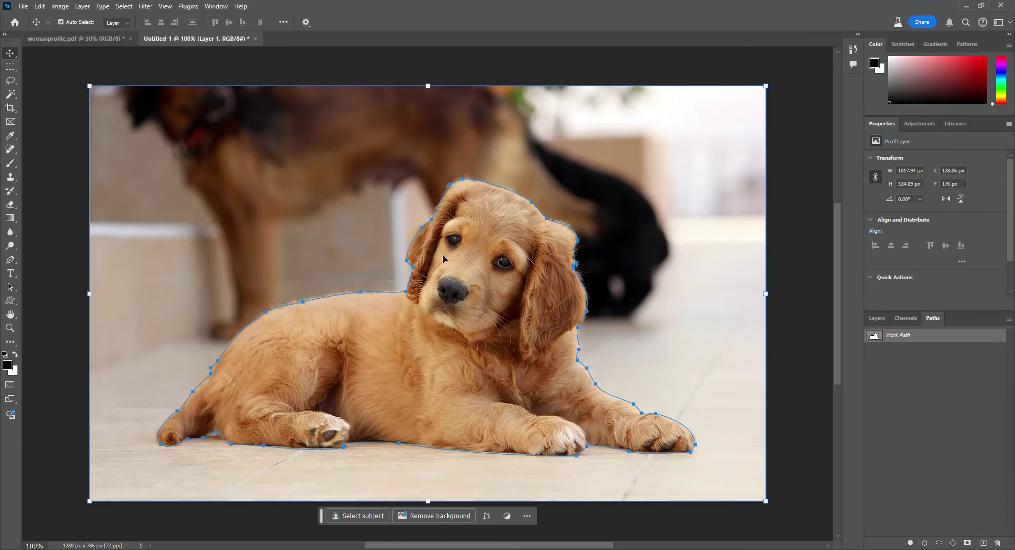
key(ctrl+z)
key(ctrl+z)
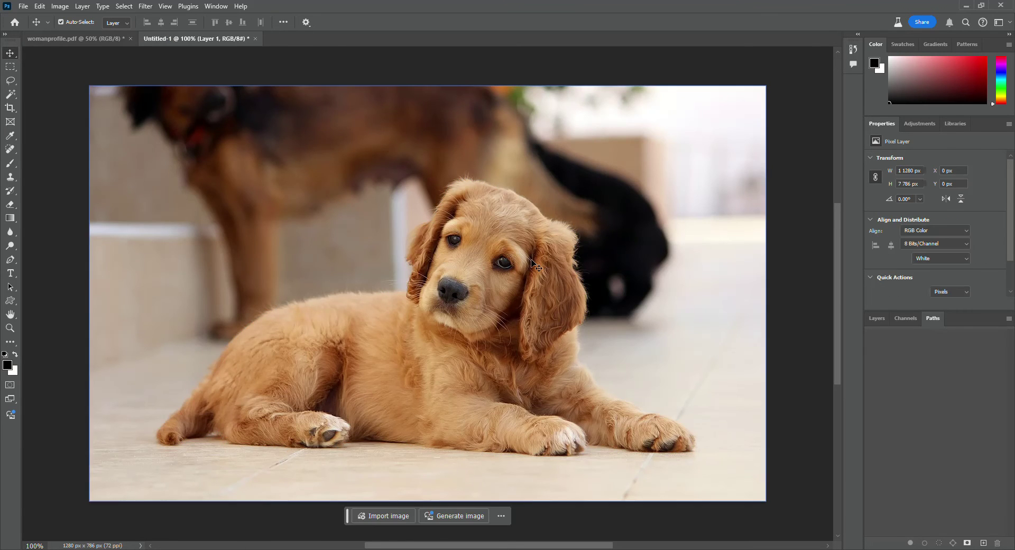
key(ctrl+v)
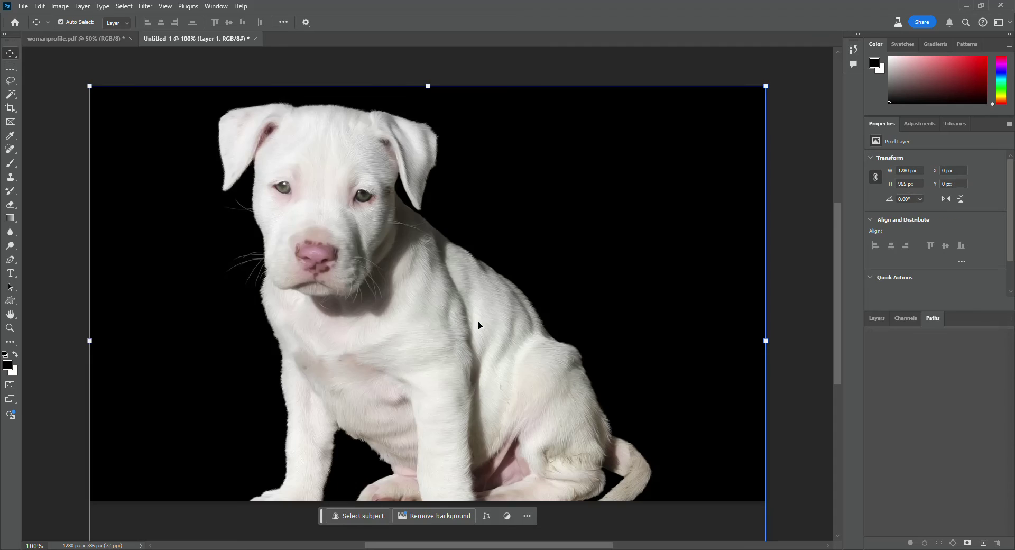
Step: Scale the white puppy photo to about 79.5% and position it so the whole picture fits inside the canvas
drag(436, 306, 442, 297)
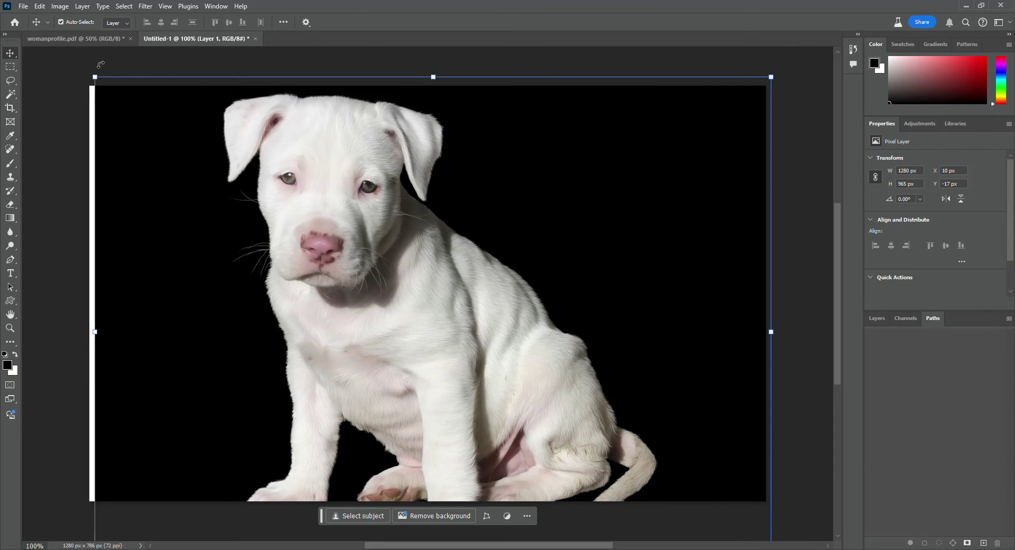
drag(95, 77, 234, 182)
drag(402, 359, 360, 293)
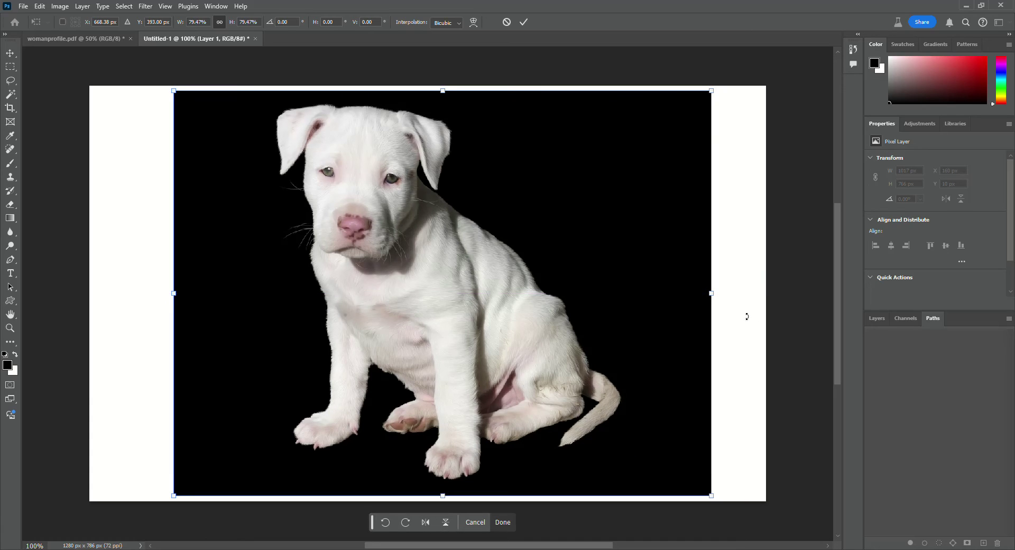
click(871, 320)
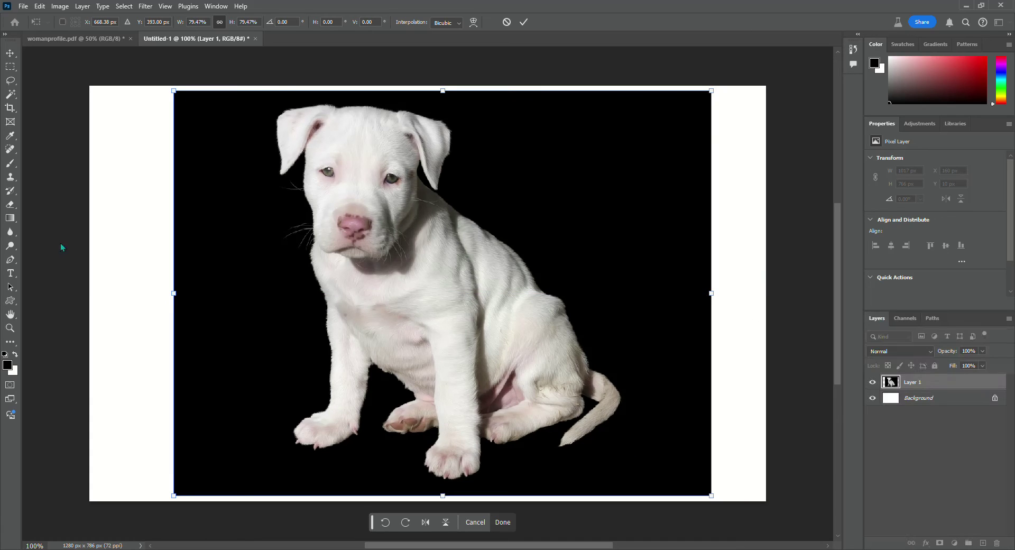
click(503, 524)
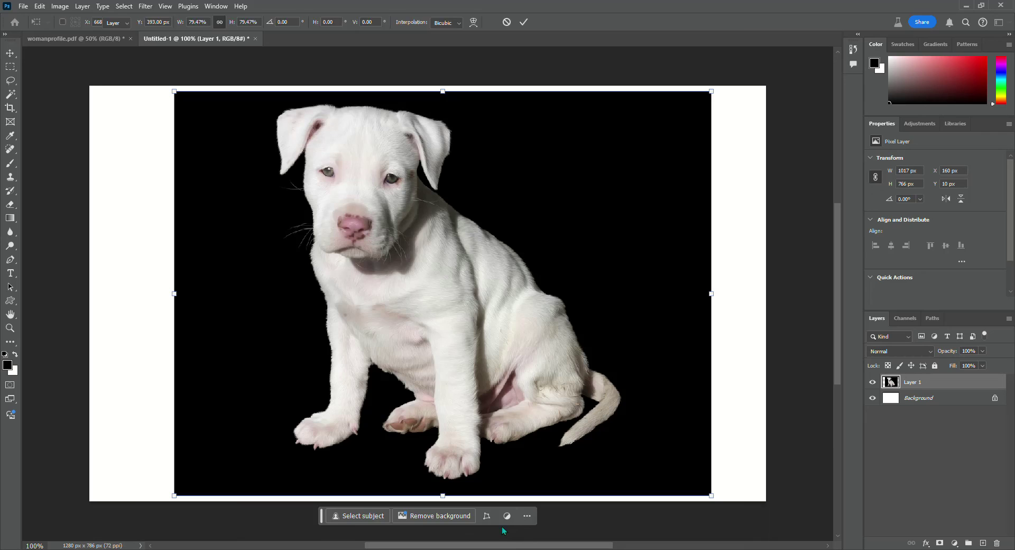
Step: Select the white puppy as the subject and convert the selection into a work path
click(359, 516)
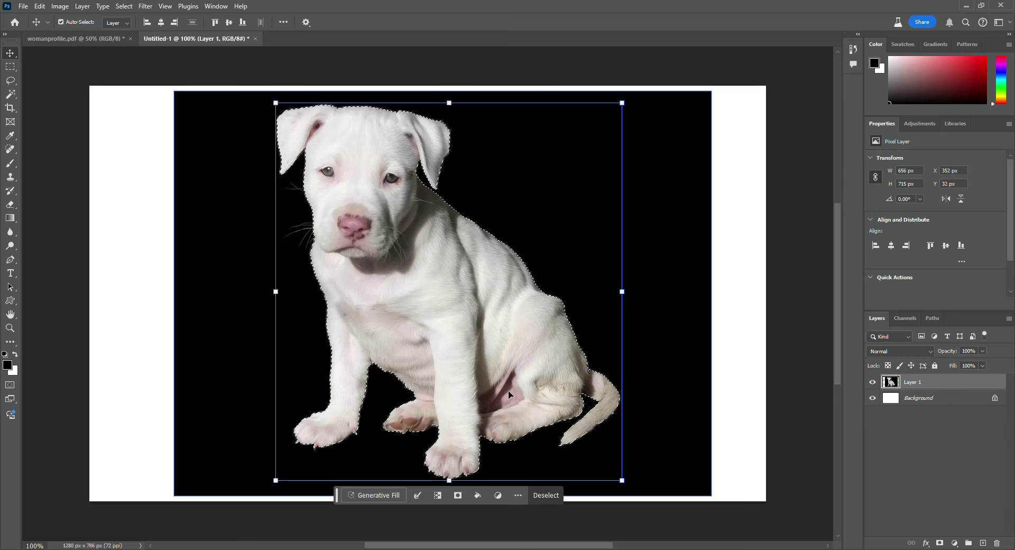
click(932, 317)
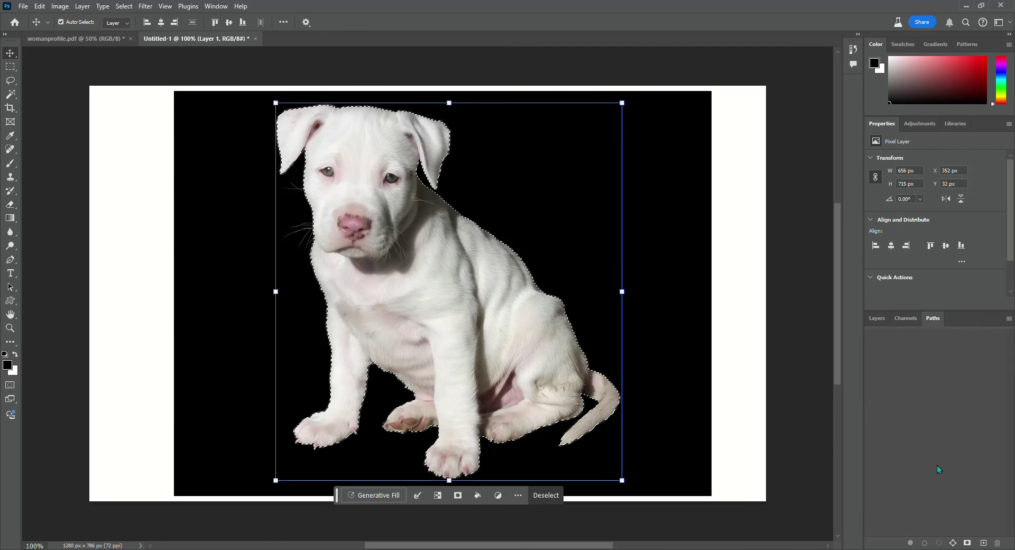
click(953, 543)
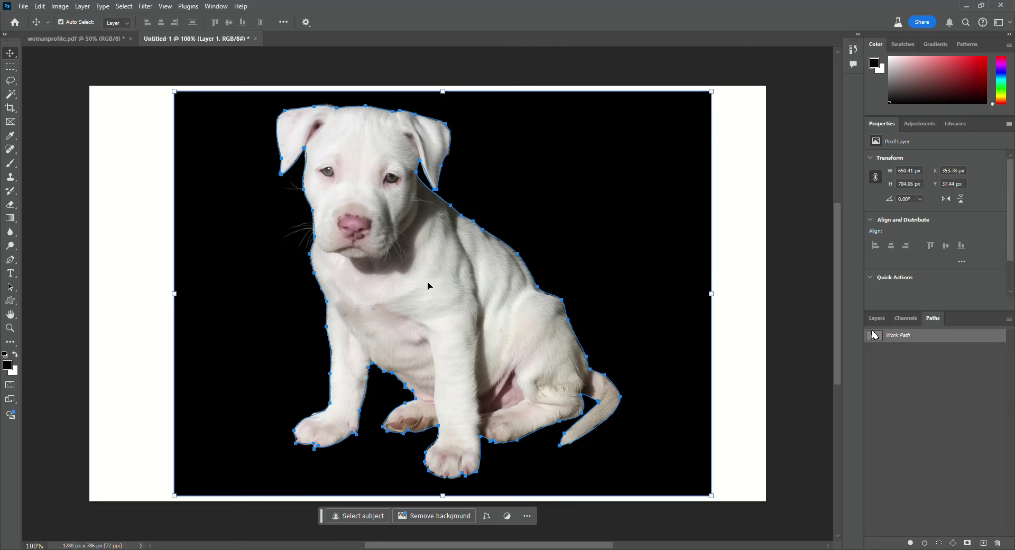
Step: Define the sitting puppy's work path as a custom shape, keeping the suggested name Shape 320
click(39, 6)
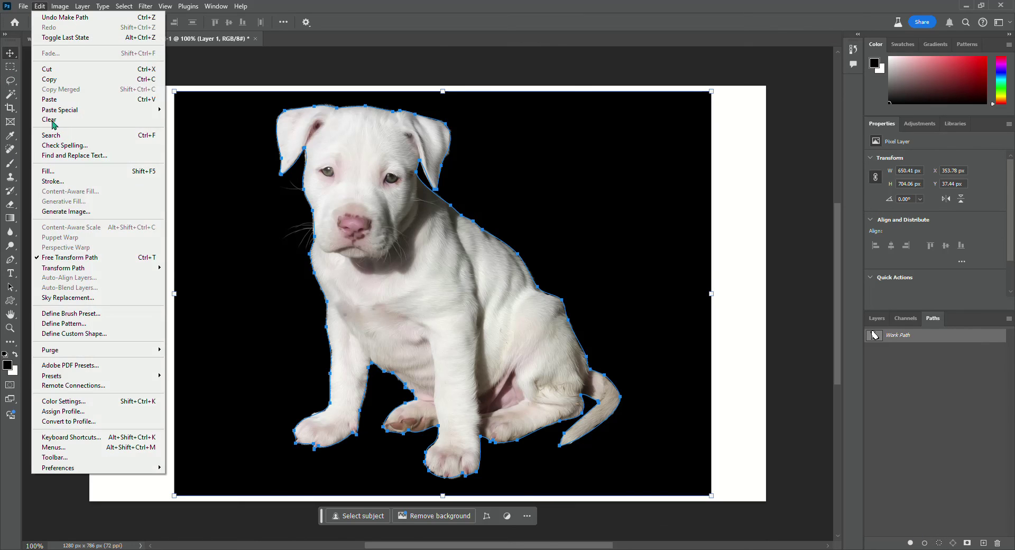
click(100, 334)
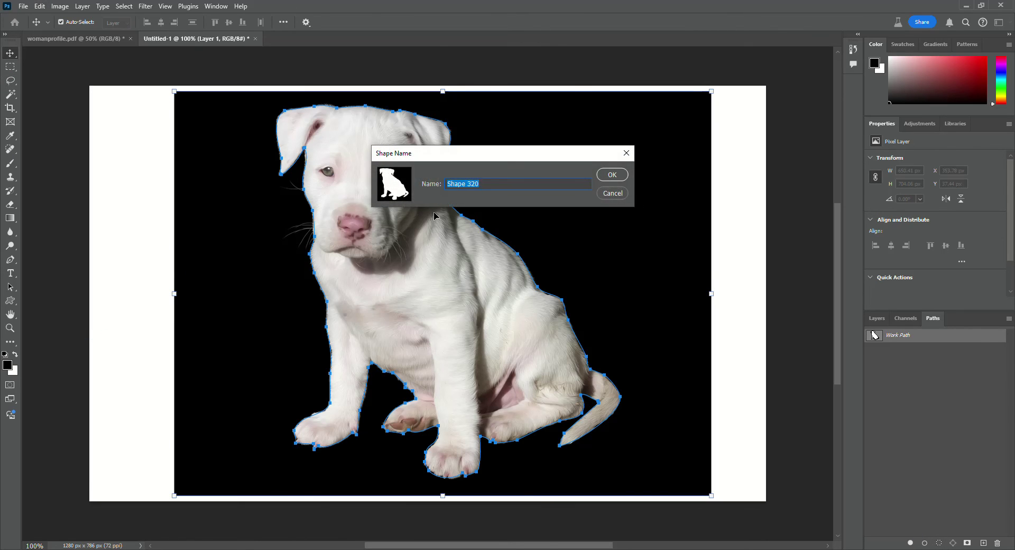
click(613, 174)
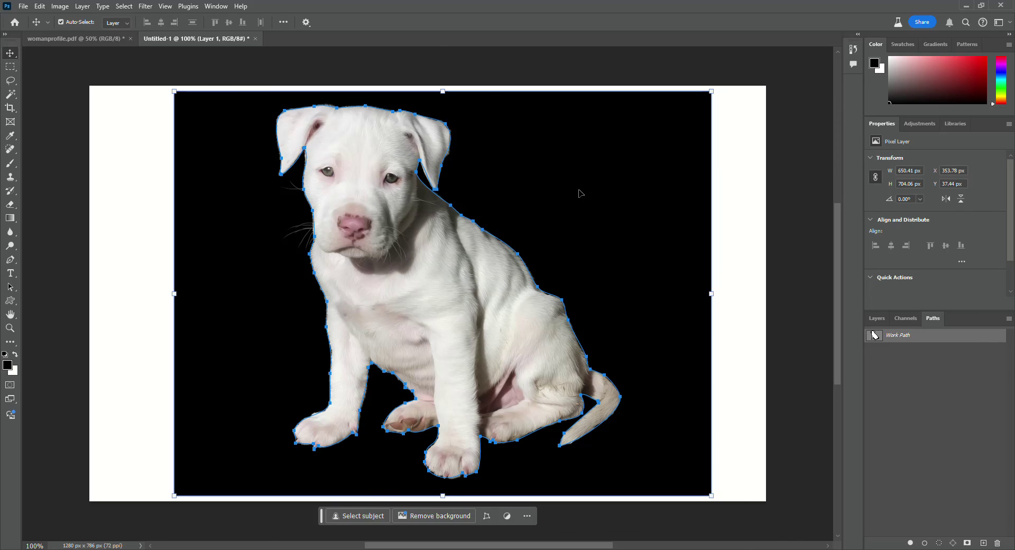
Step: In womanprofile.pdf, draw the sitting-dog custom shape in black, about 1168 by 1353 px, and shift it slightly to the left
click(92, 43)
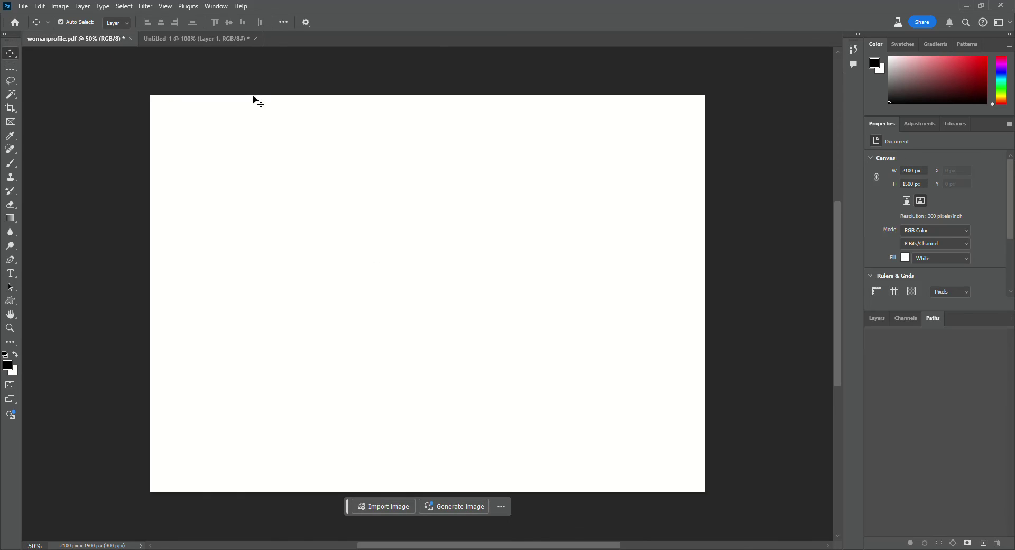
click(10, 301)
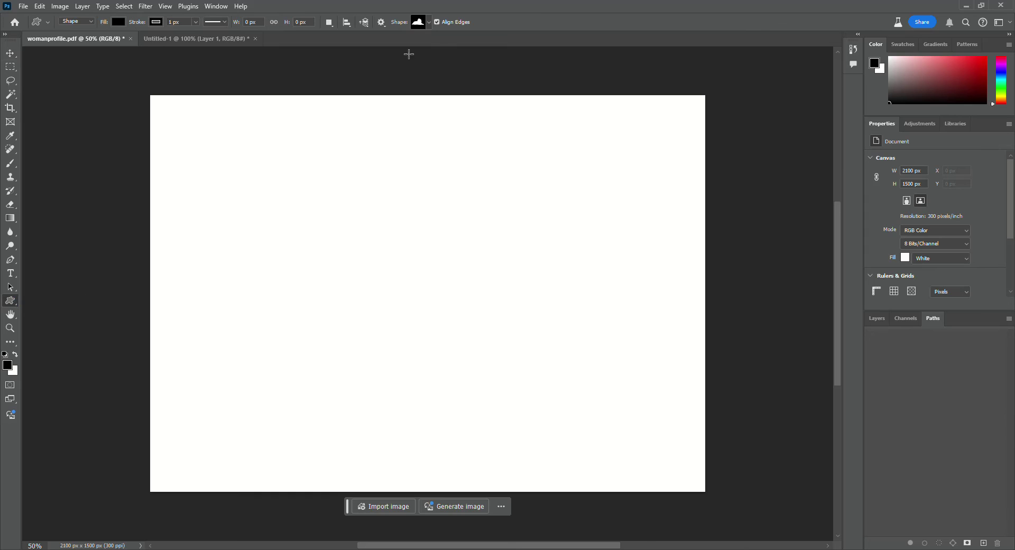
click(429, 23)
click(400, 95)
drag(303, 111, 613, 470)
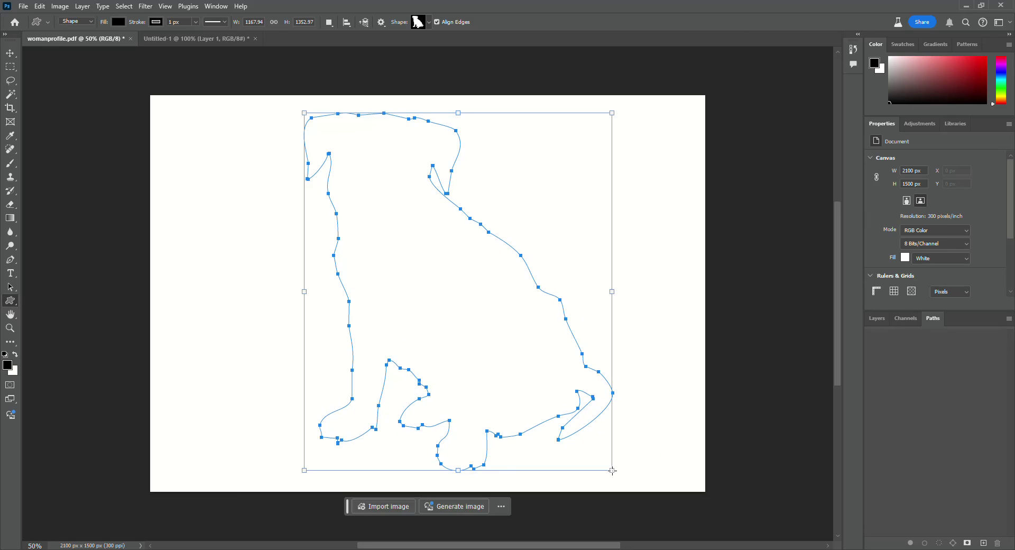
click(10, 53)
drag(425, 309, 417, 306)
click(731, 357)
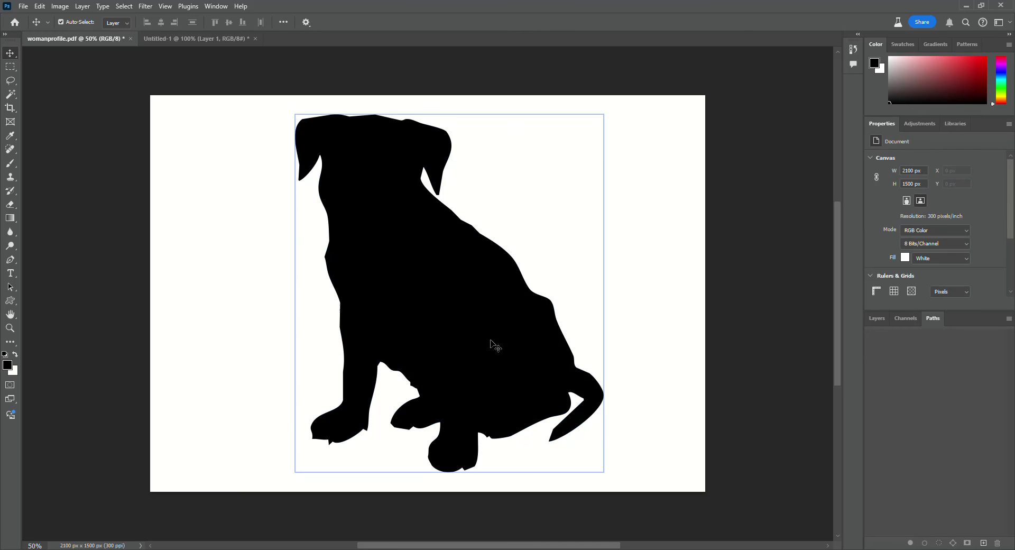
Step: Place the bohopattern floral image as an embedded object in womanprofile.pdf
click(23, 6)
click(85, 236)
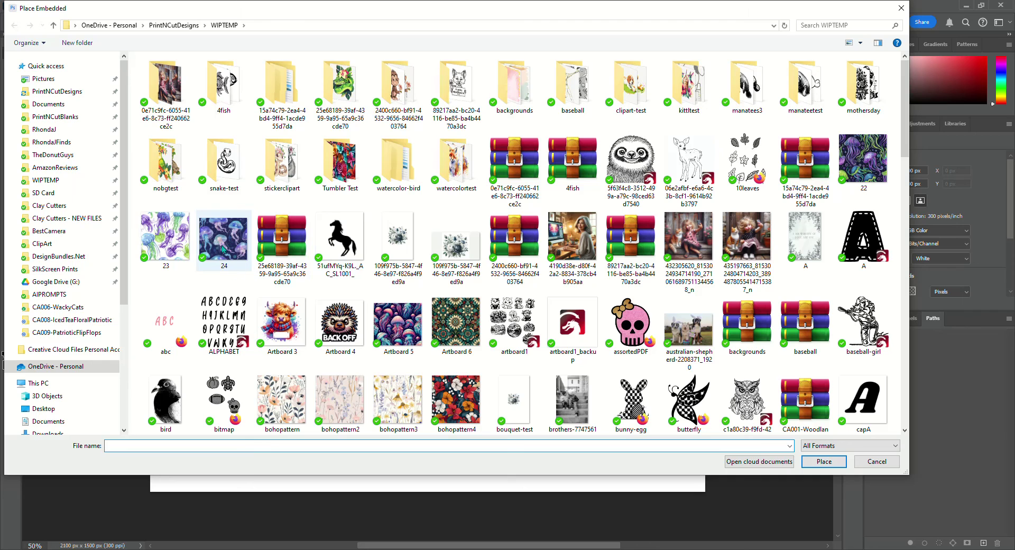
double_click(283, 399)
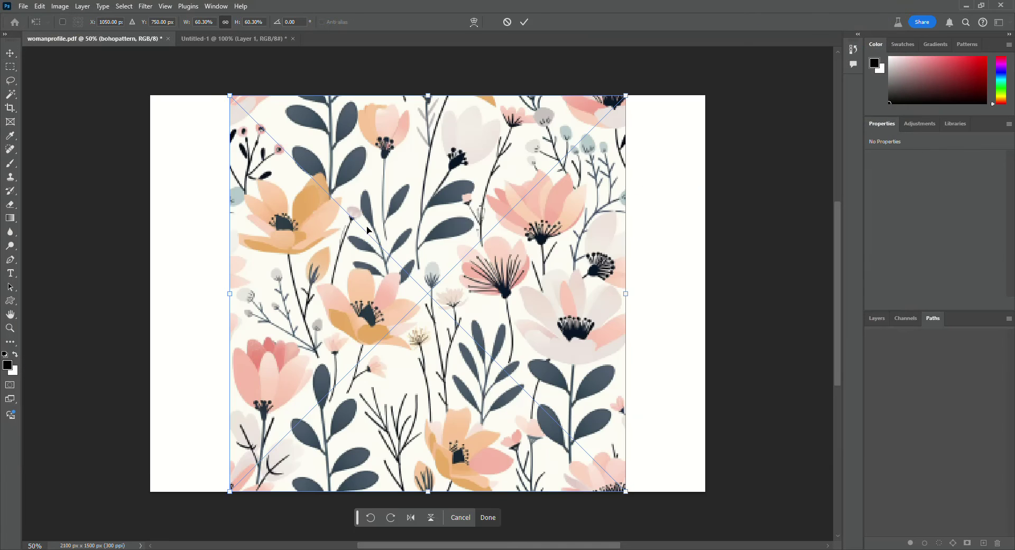
Step: Clip the bohopattern layer to the sitting-dog shape with a clipping mask and deselect it
click(876, 318)
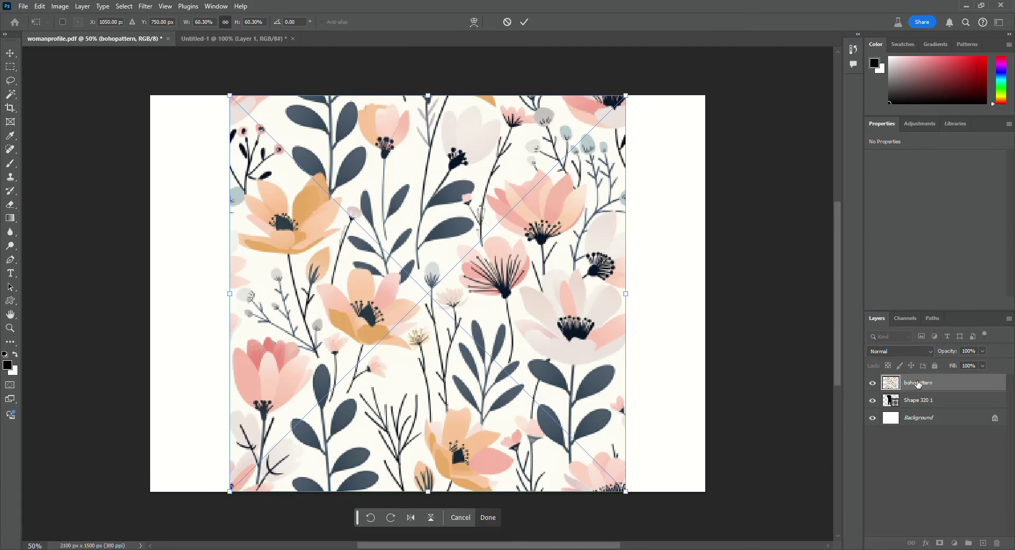
click(921, 383)
right_click(919, 383)
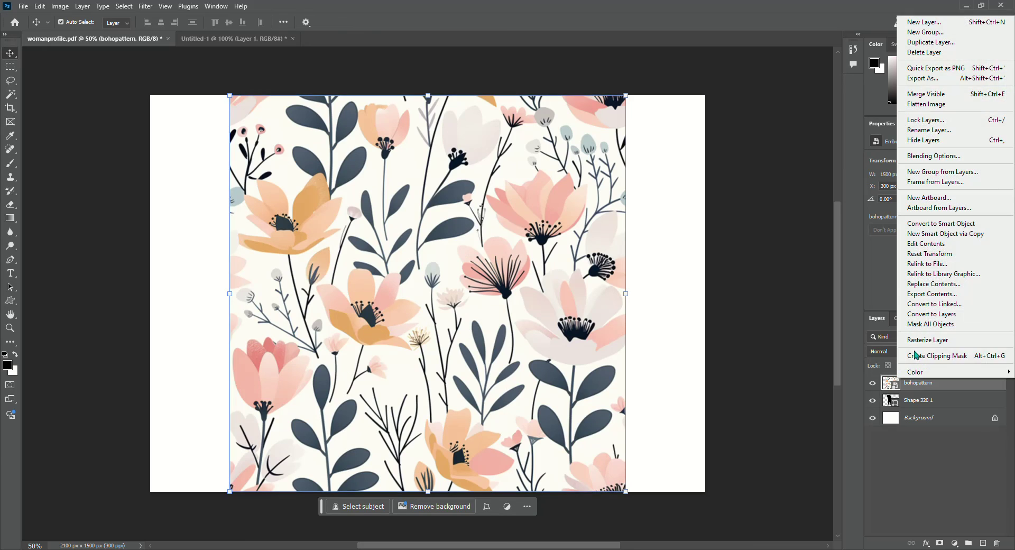
click(919, 357)
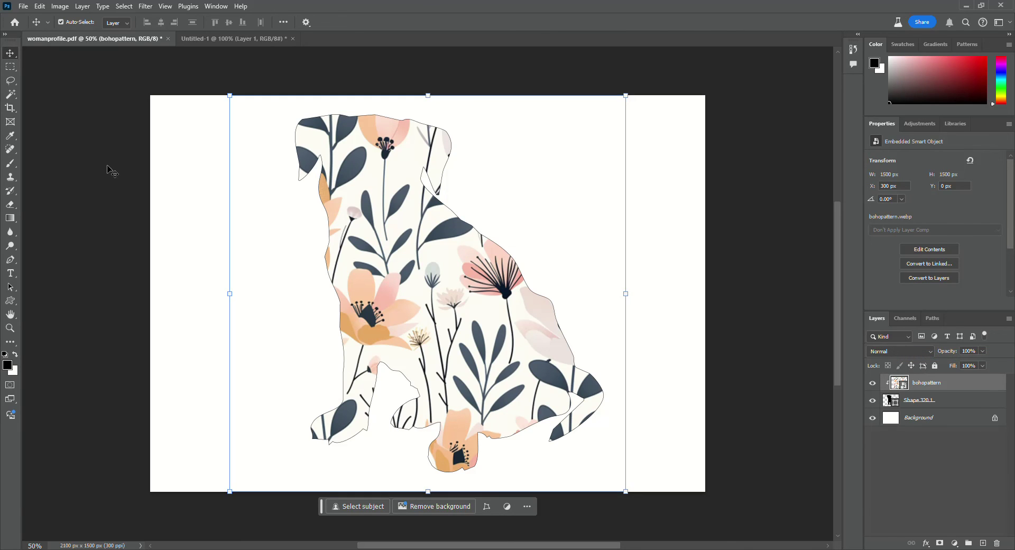
click(108, 169)
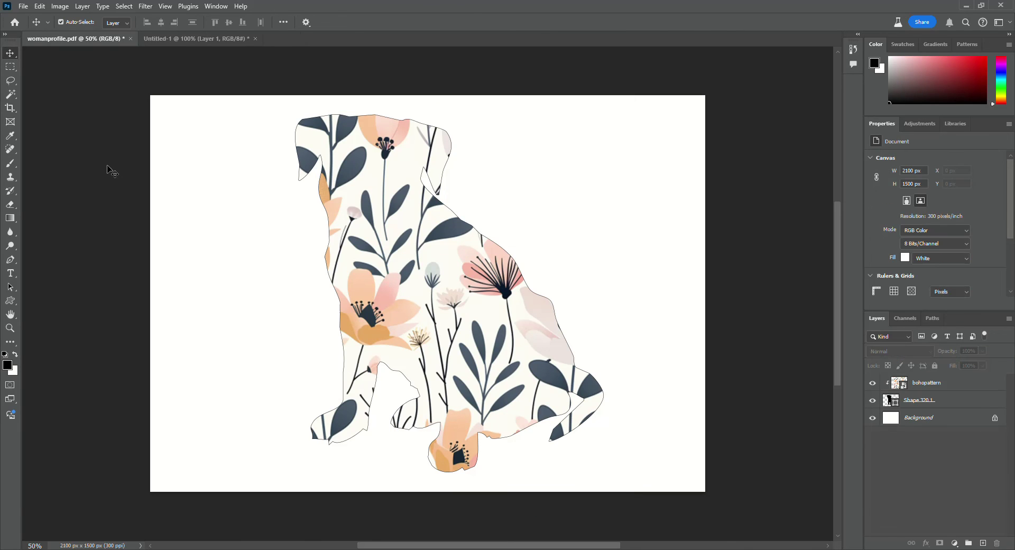
Step: Save the sitting-dog document as a Photoshop PDF named sittingdog in the WIPTEMP folder
click(22, 7)
click(79, 135)
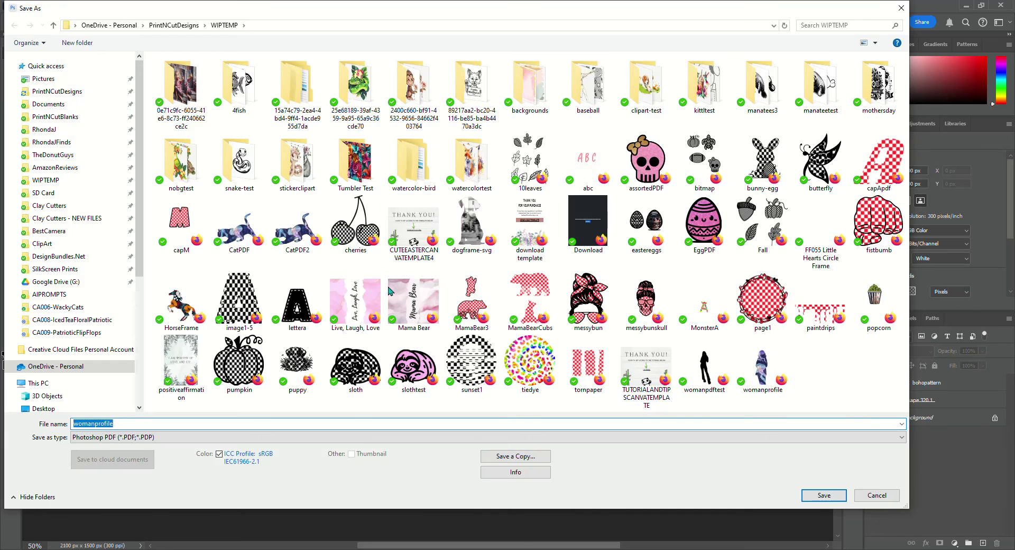
text(sittingdog)
key(Return)
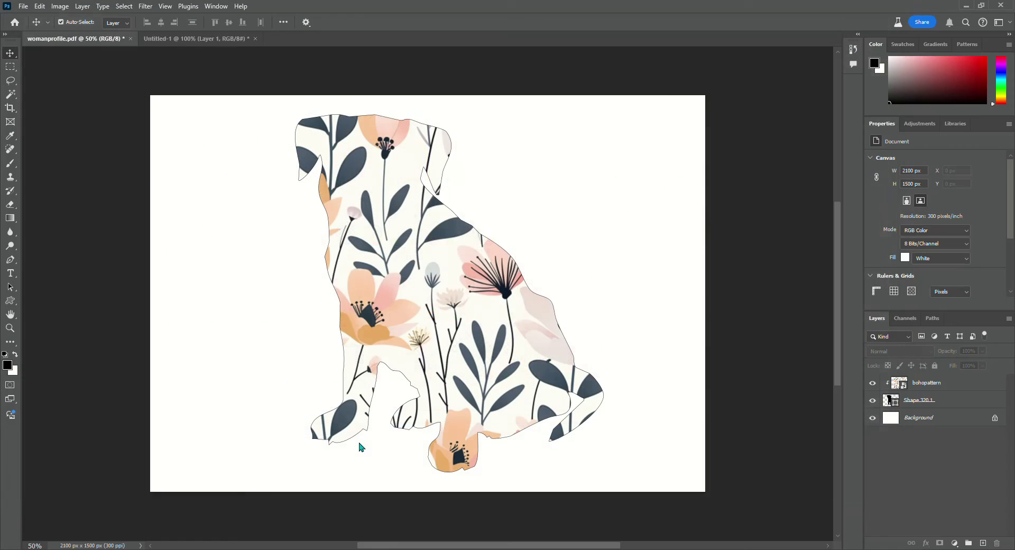
click(612, 351)
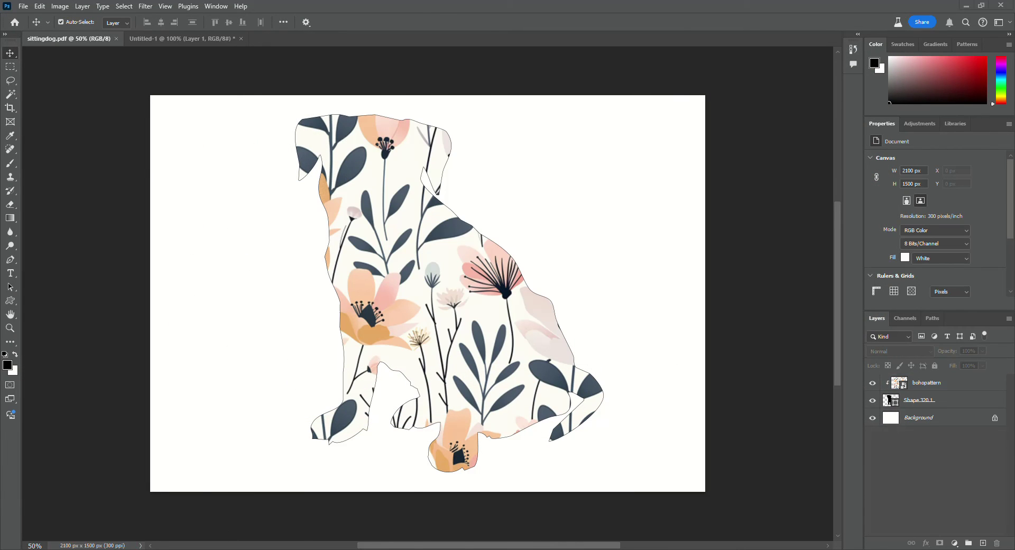
Step: Switch to Canva in the browser and upload the sittingdog PDF from the WIPTEMP folder to Projects
key(alt+Tab)
click(201, 11)
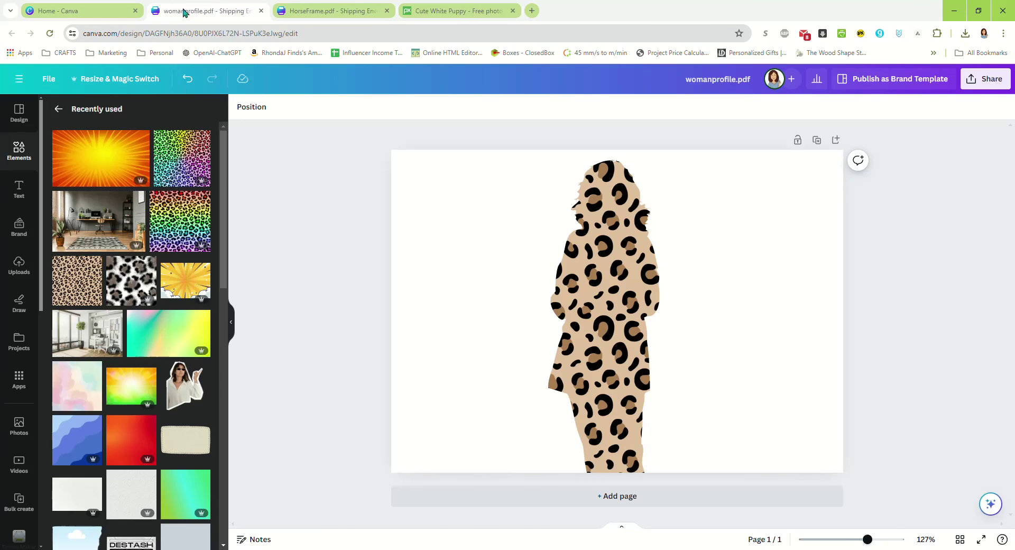
click(95, 10)
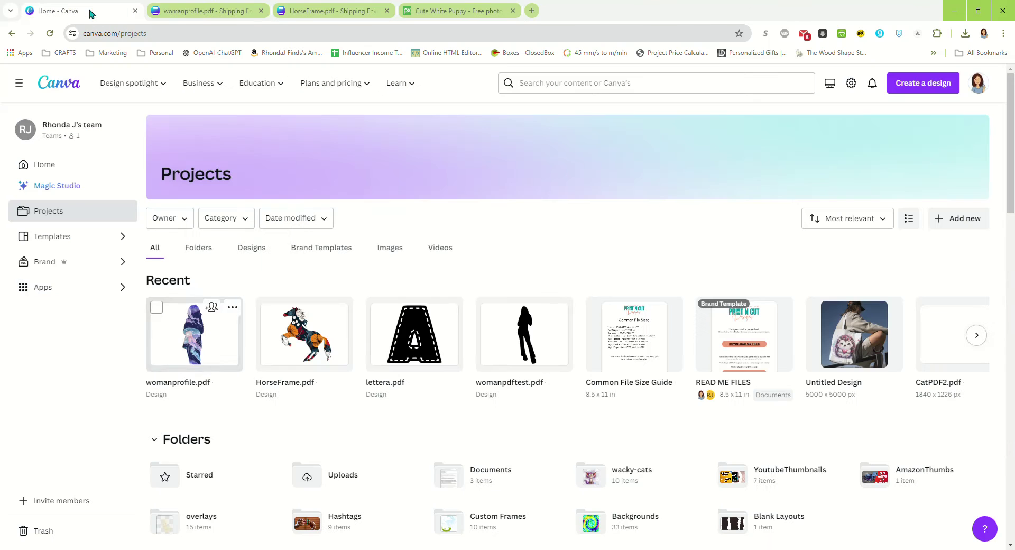
click(951, 222)
click(871, 320)
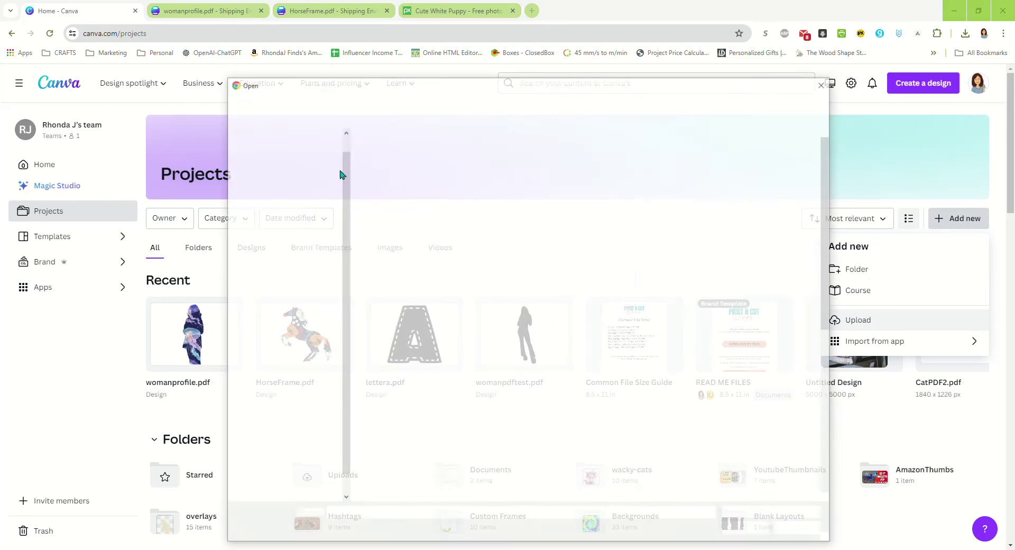
scroll(555, 327, down, 5)
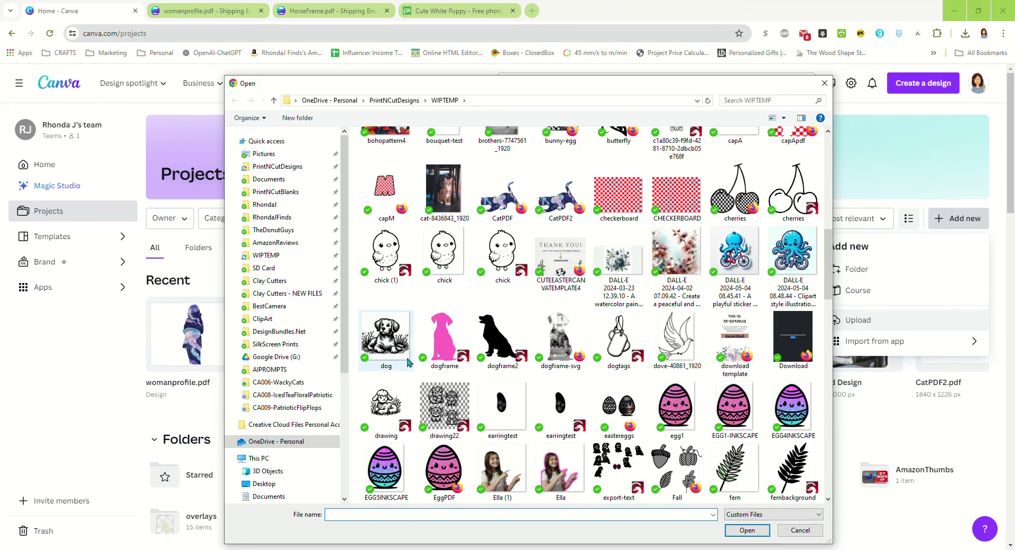
scroll(656, 353, down, 3)
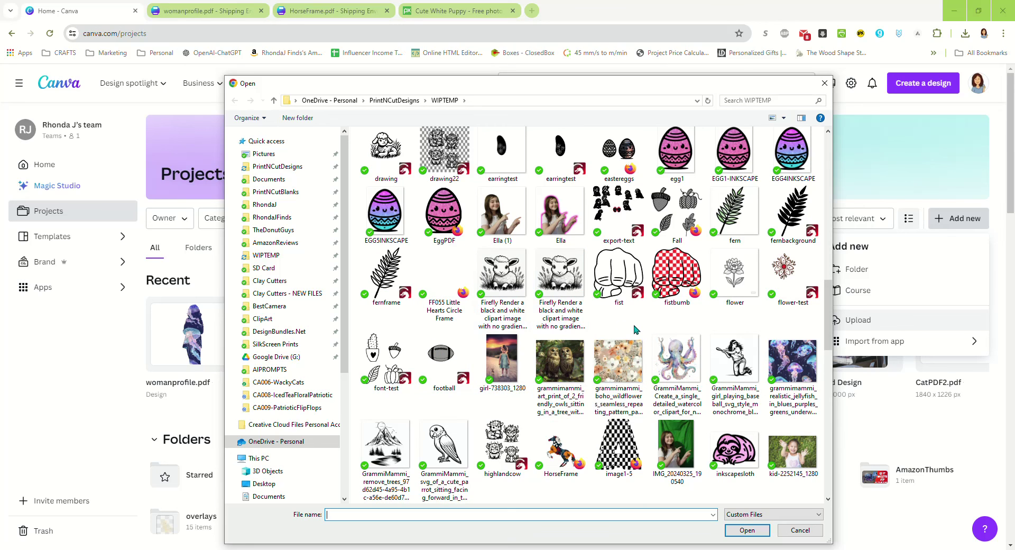
scroll(636, 329, down, 3)
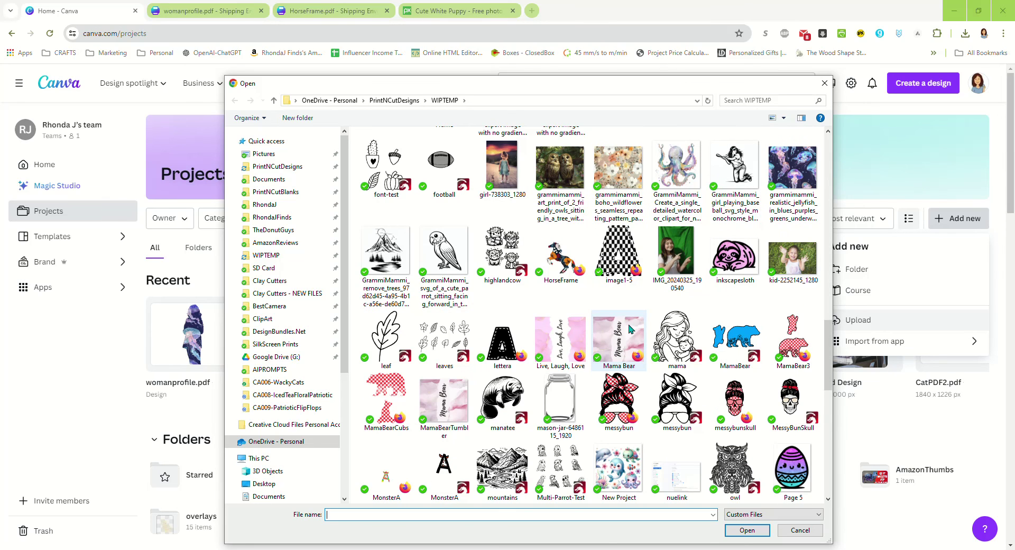
scroll(590, 307, down, 3)
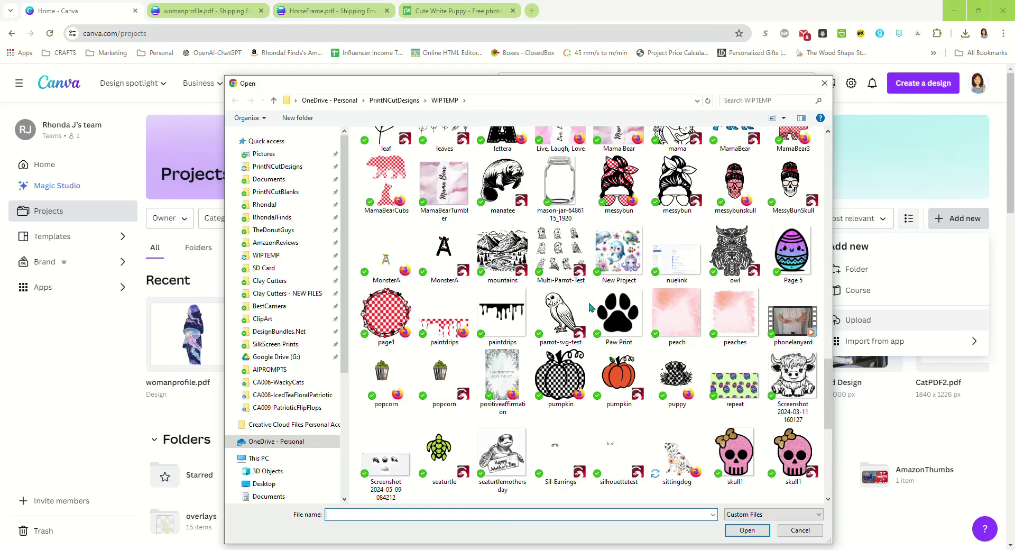
double_click(677, 455)
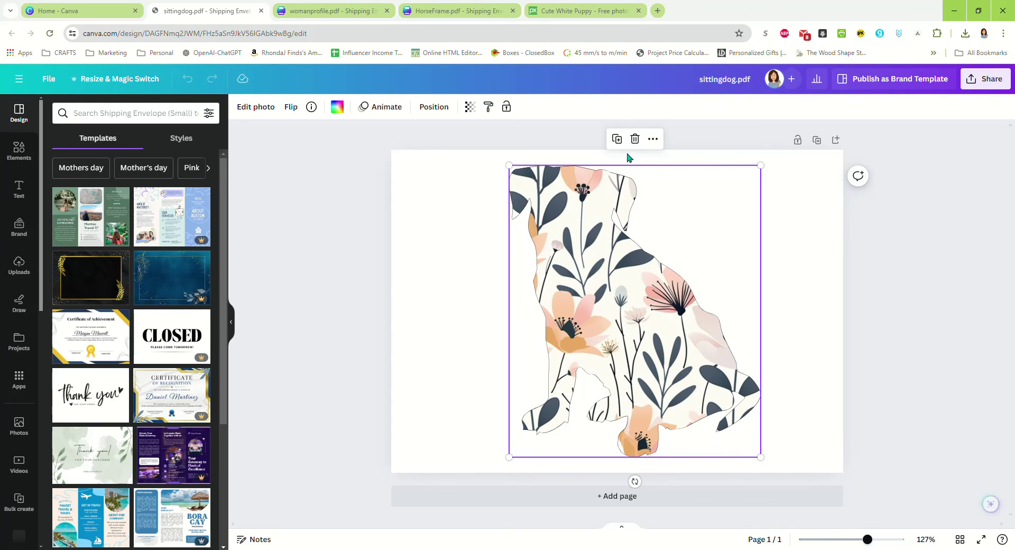
Step: In the imported sittingdog.pdf design, delete the outline overlay and remove the floral image from the dog-shaped frame
click(635, 138)
click(637, 92)
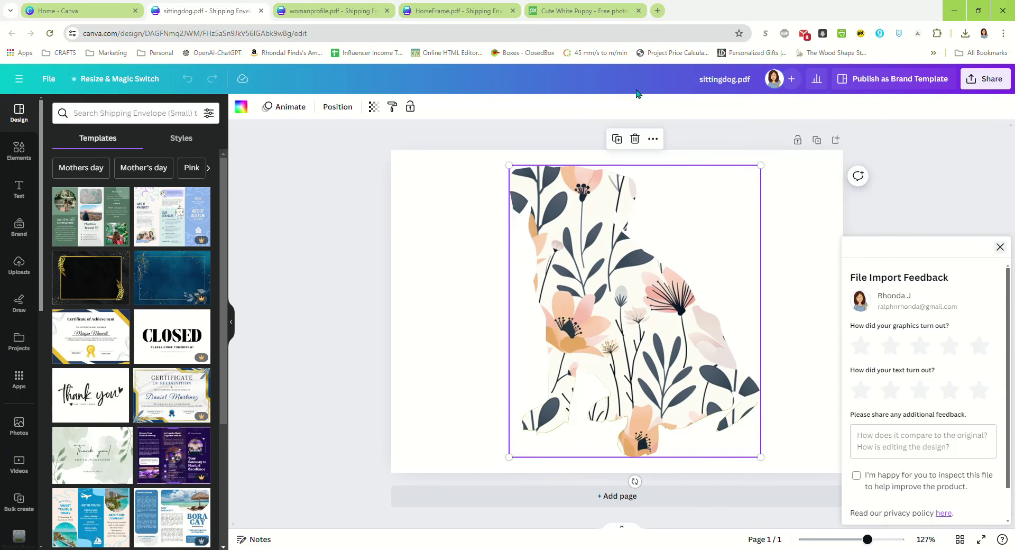
click(635, 138)
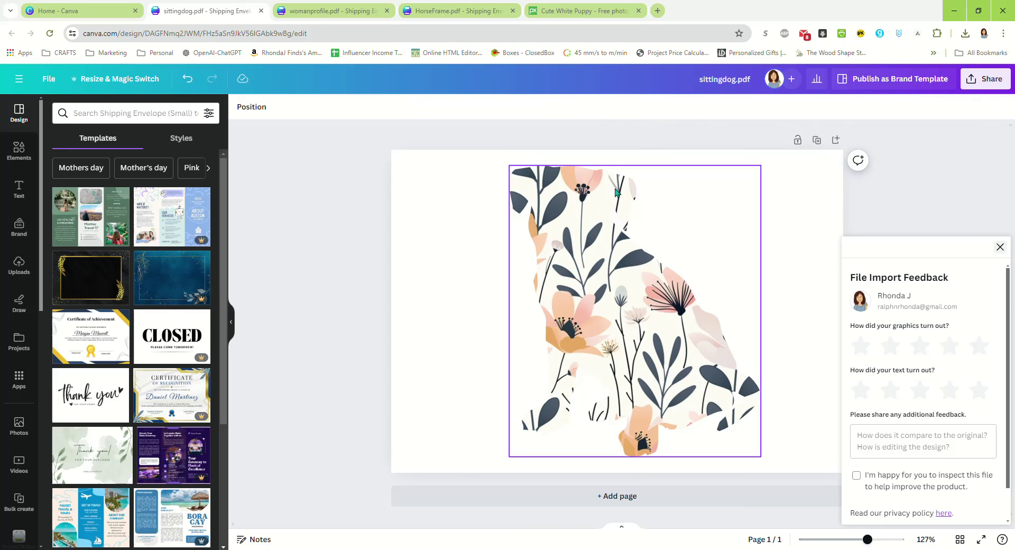
click(635, 139)
click(636, 94)
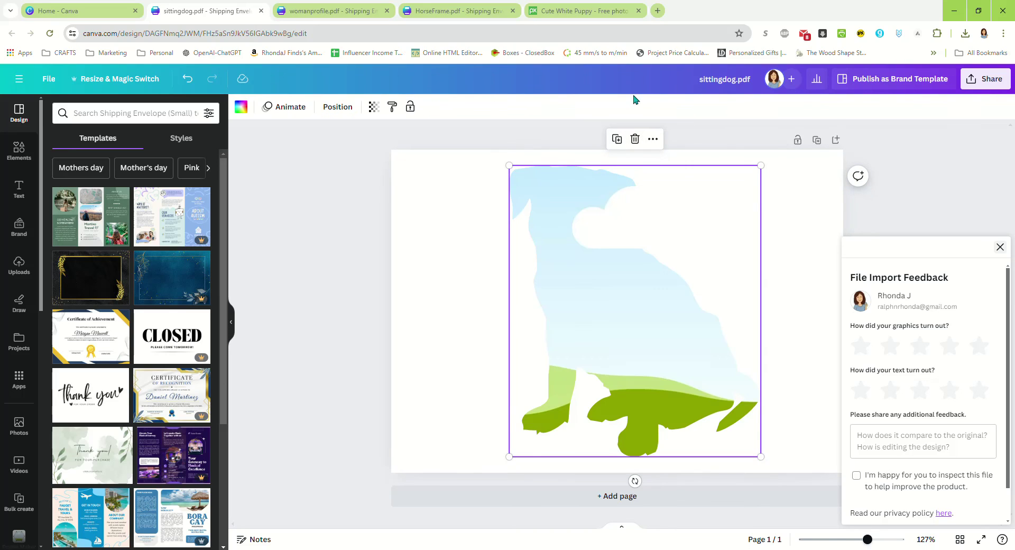
Step: Fill the empty dog frame with the recently used tan leopard print and dismiss the file import feedback form
click(645, 313)
key(Escape)
click(26, 153)
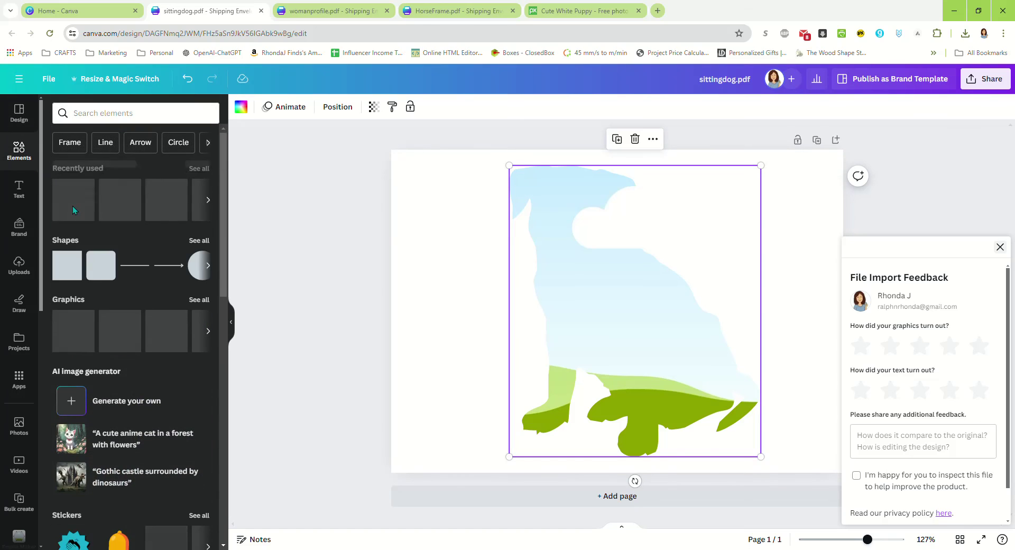
drag(70, 201, 608, 317)
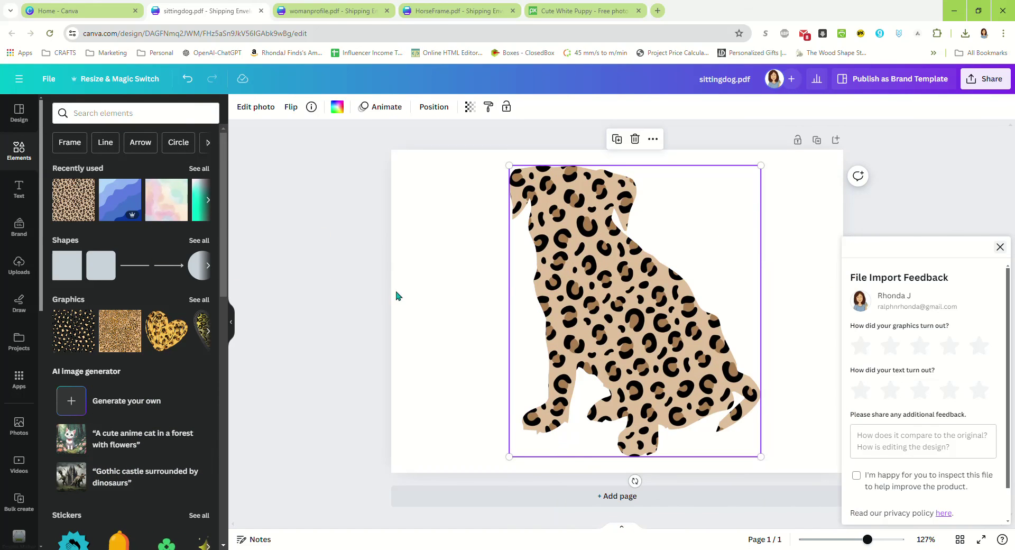
click(329, 304)
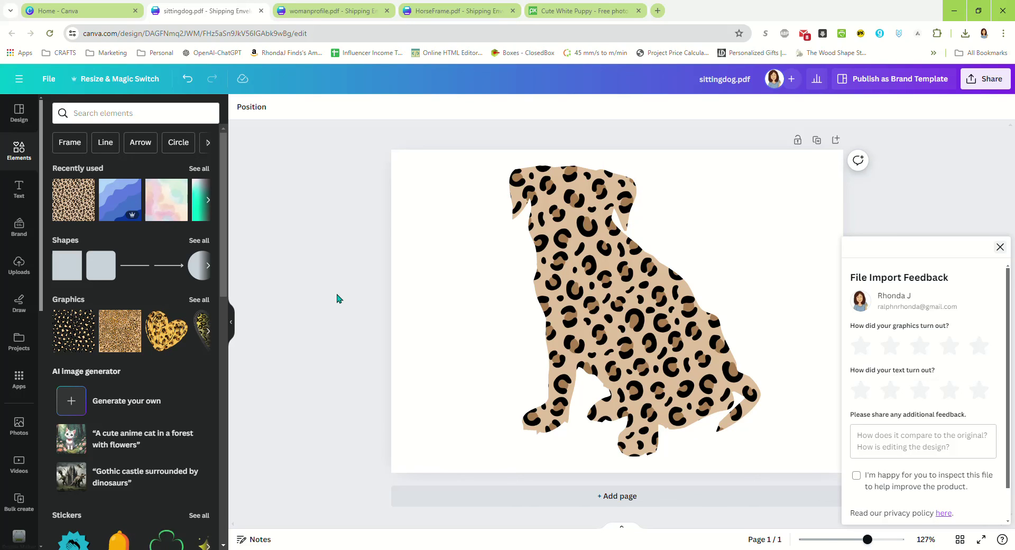
click(1000, 247)
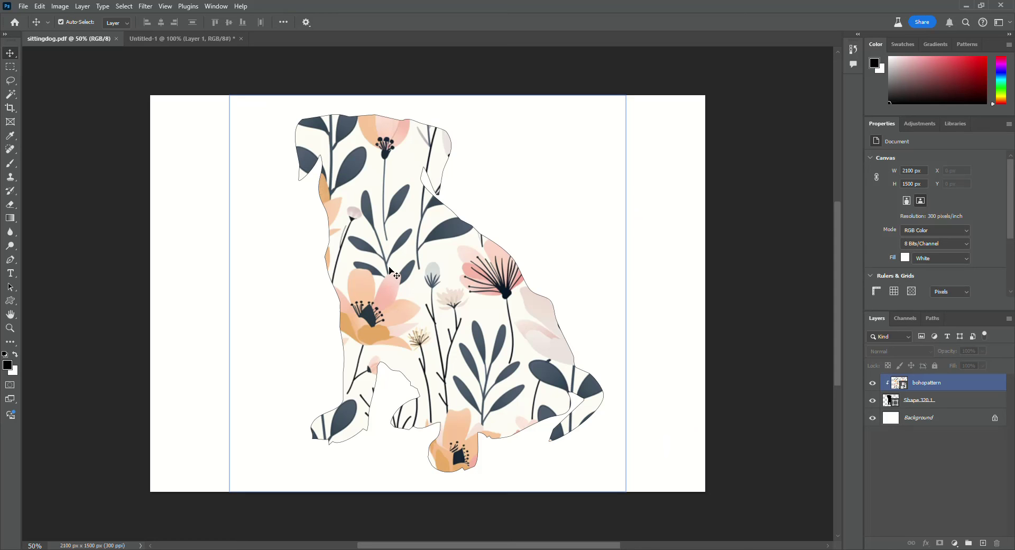
Step: In Photoshop, delete the bohopattern and dog shape layers from sittingdog.pdf and the puppy photo layer from Untitled-1
click(442, 271)
key(Delete)
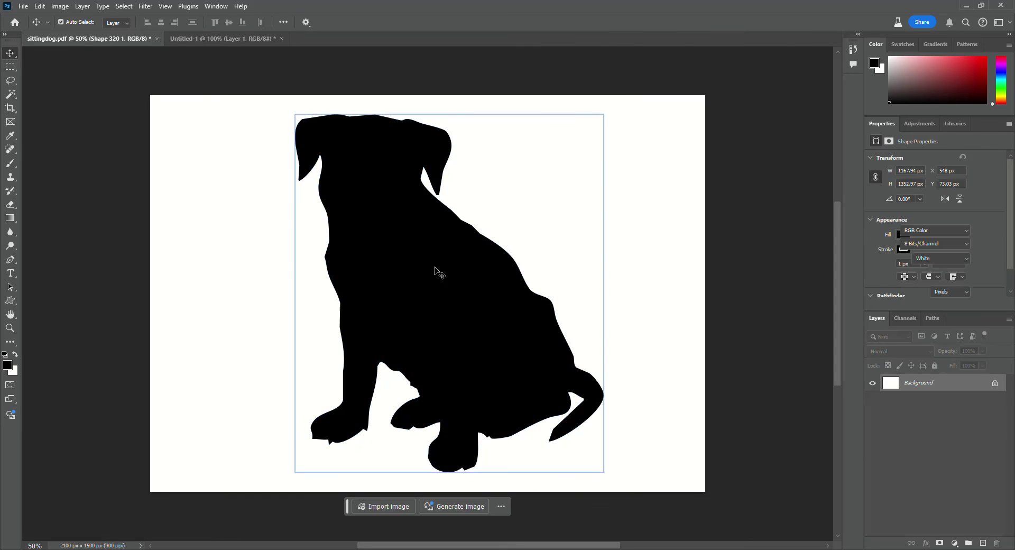
key(Delete)
click(217, 39)
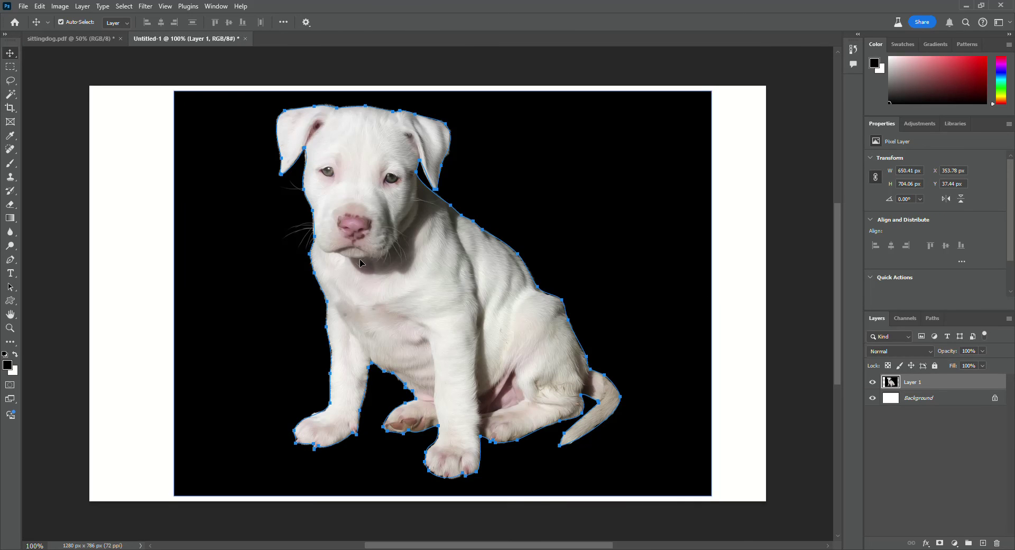
key(Delete)
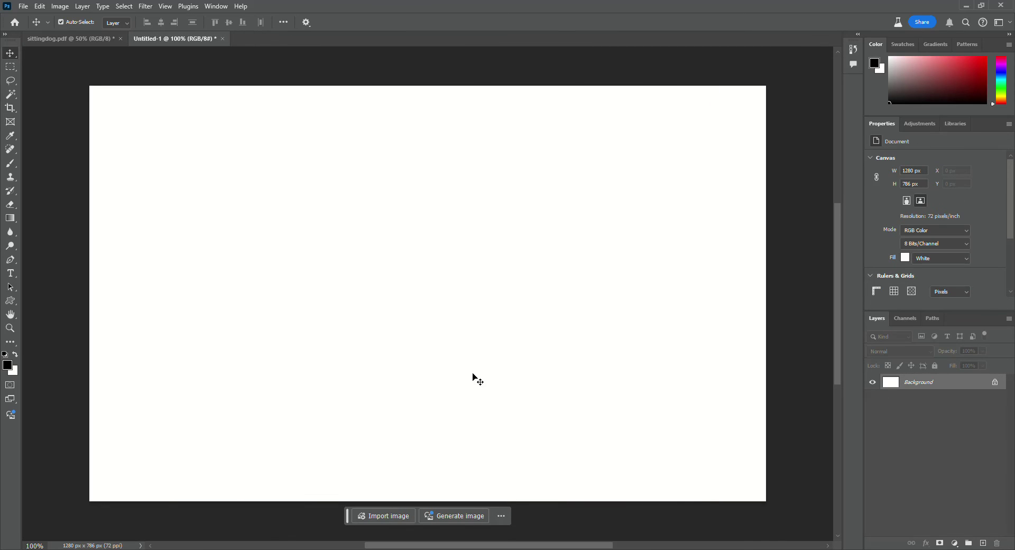
Step: Close Untitled-1 without saving, close sittingdog.pdf, and switch back to the Canva design in the browser
click(223, 39)
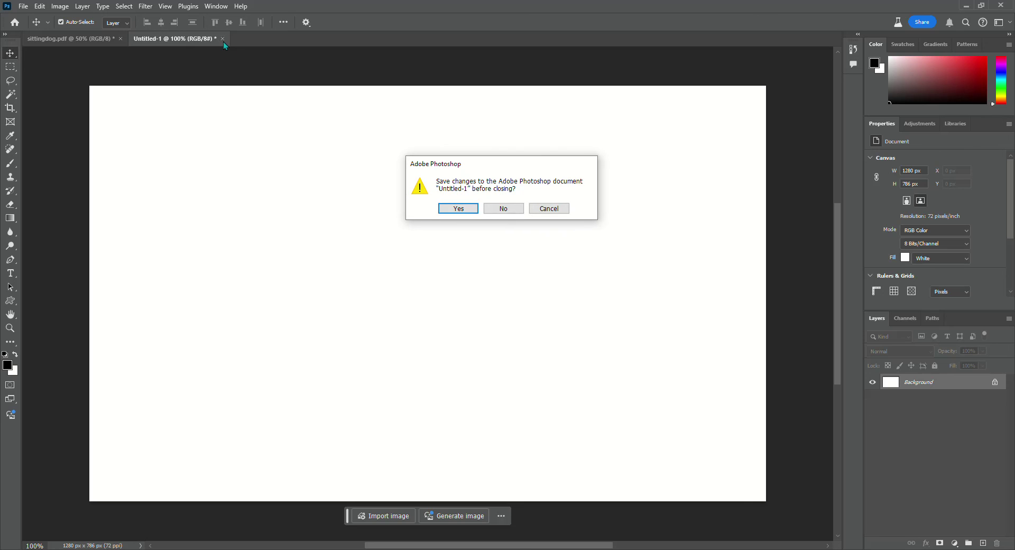
click(497, 209)
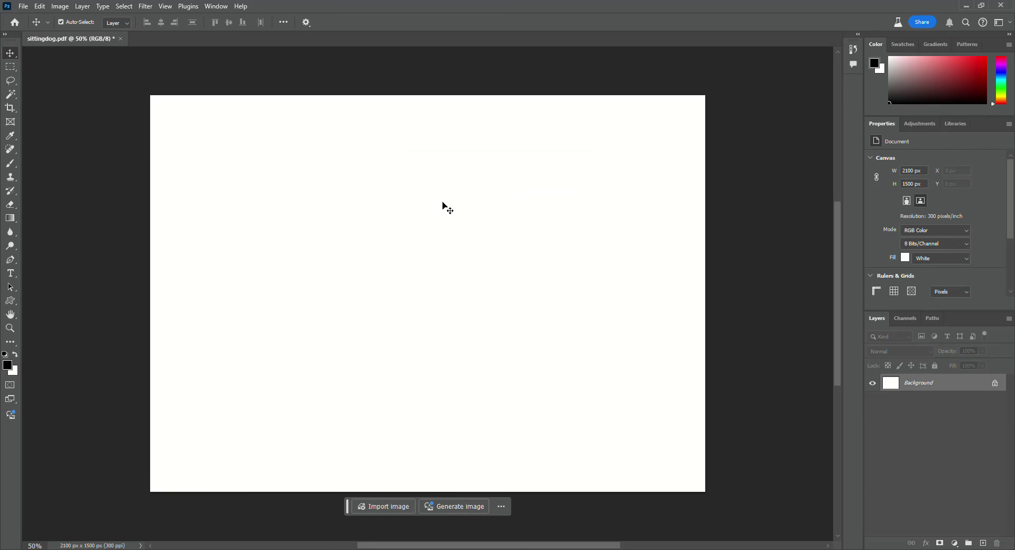
click(121, 39)
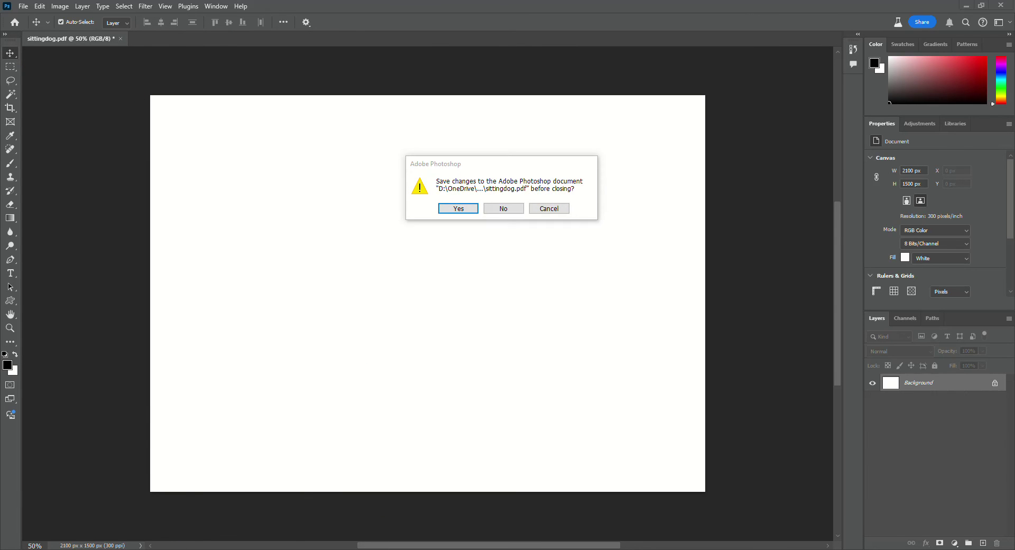
click(123, 548)
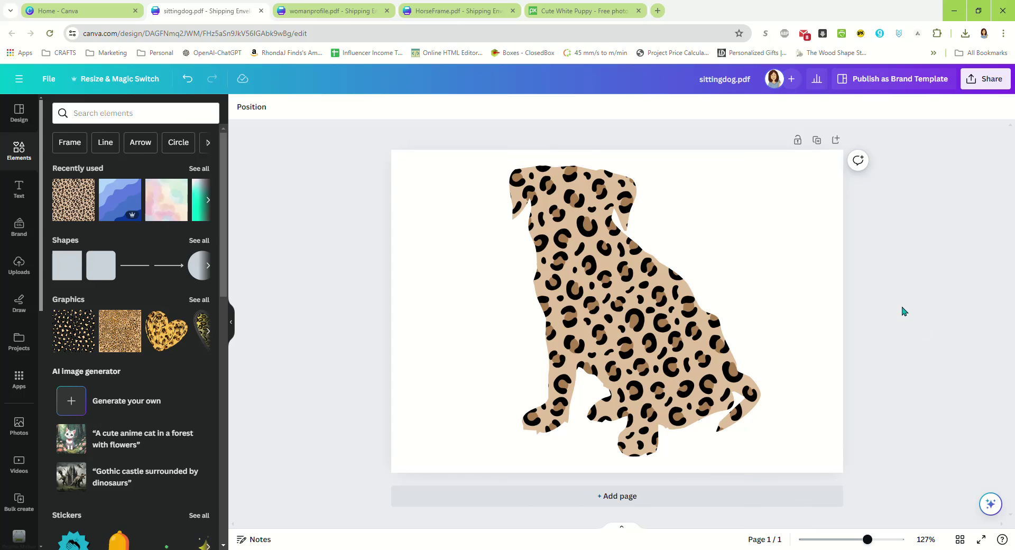